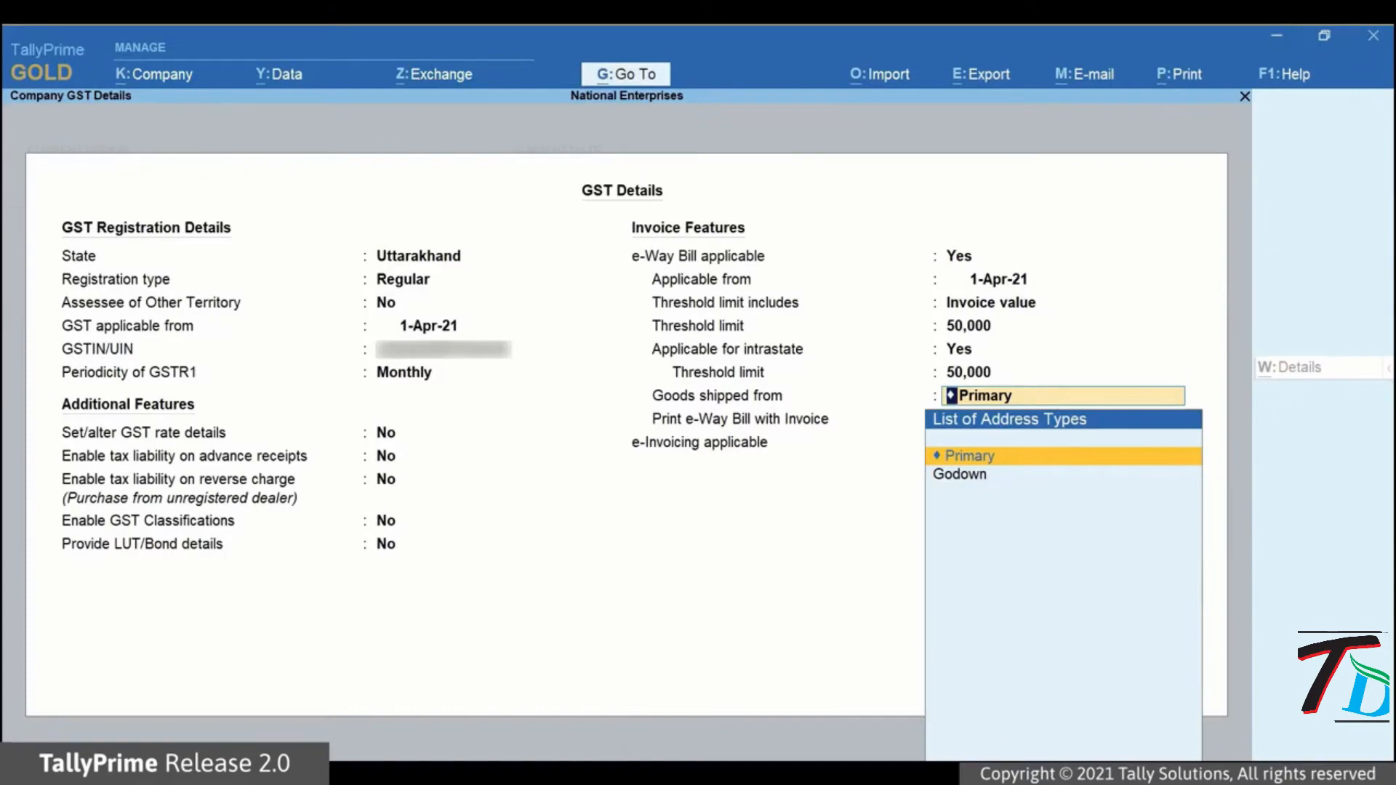
- Keep Primary as the goods' shipping address, e-Way Bill printing with invoice on and e-Invoicing off, then save the company features
key(Return)
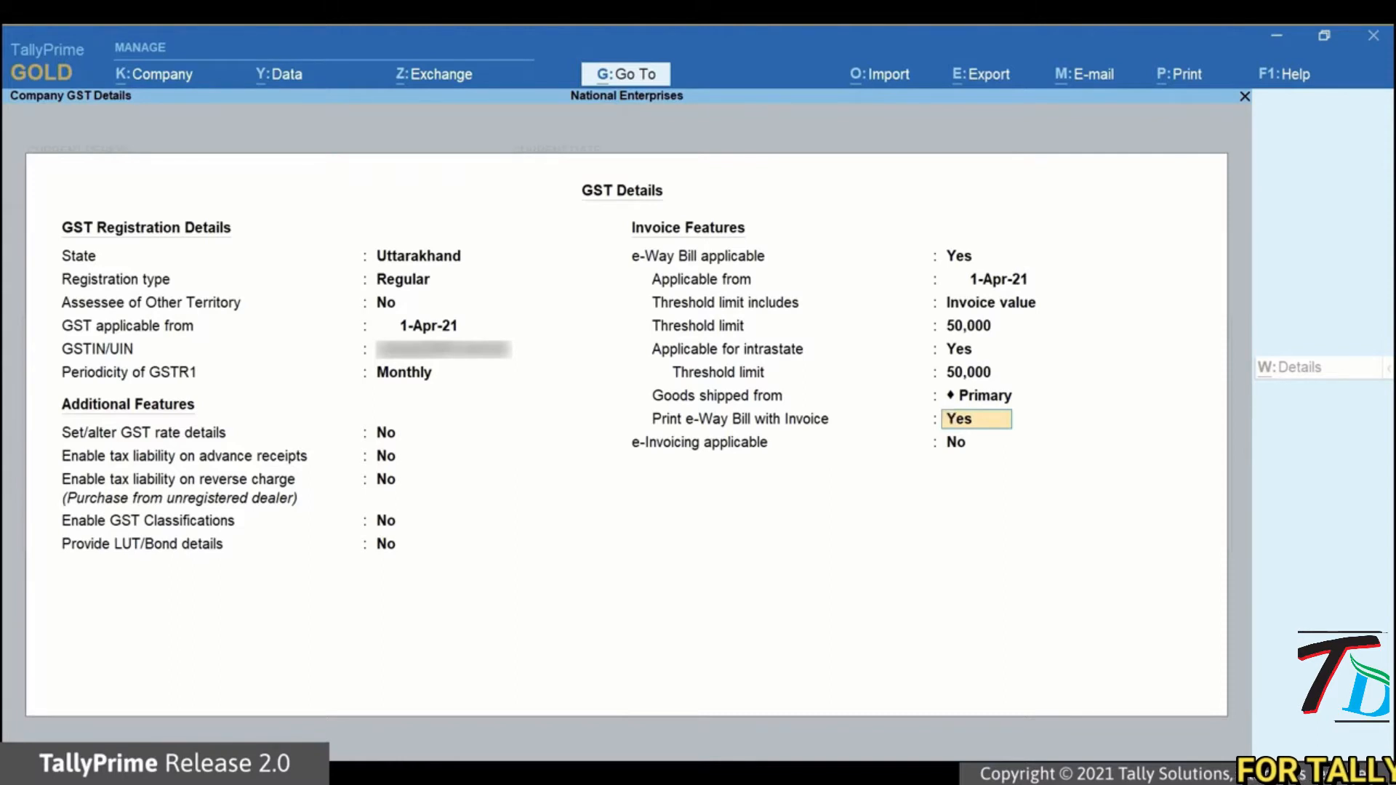
key(Return)
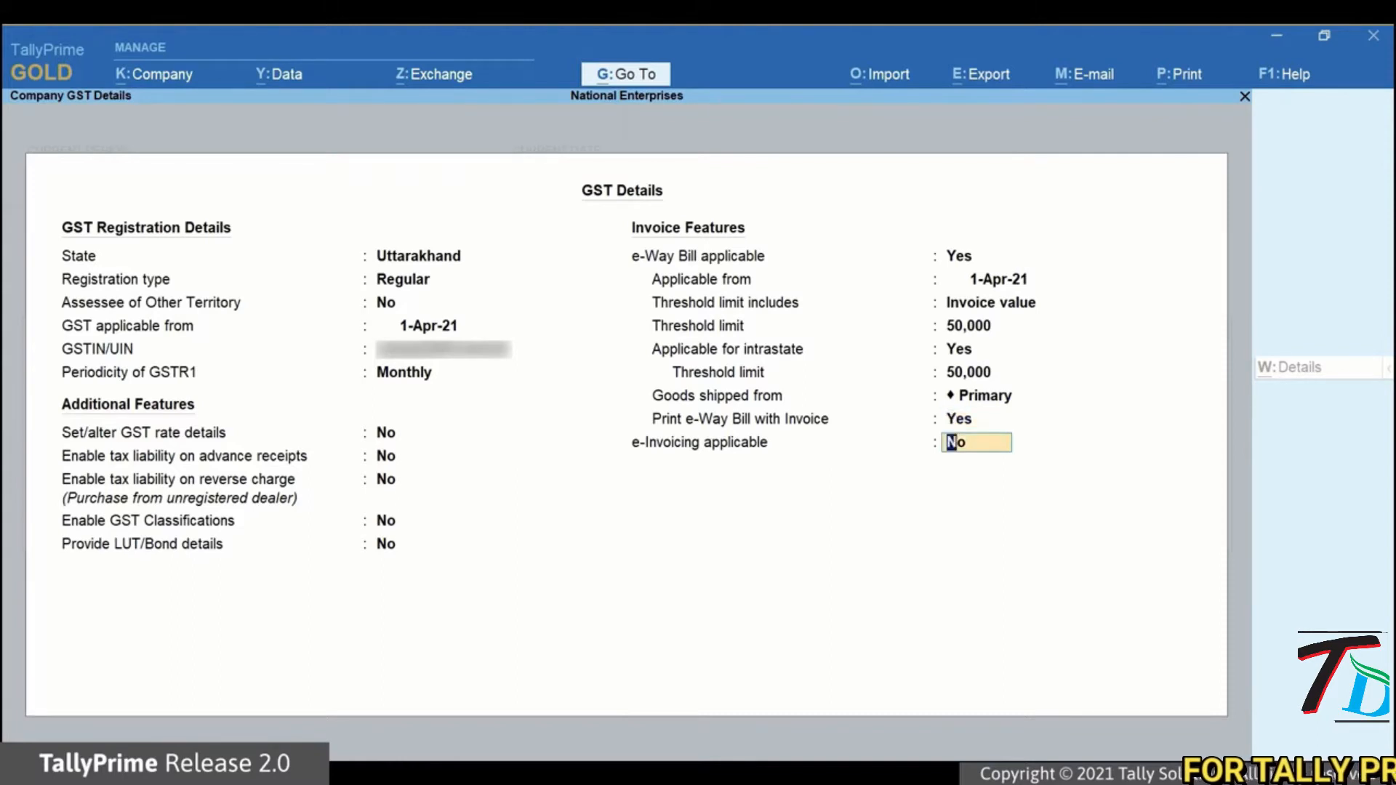
key(Return)
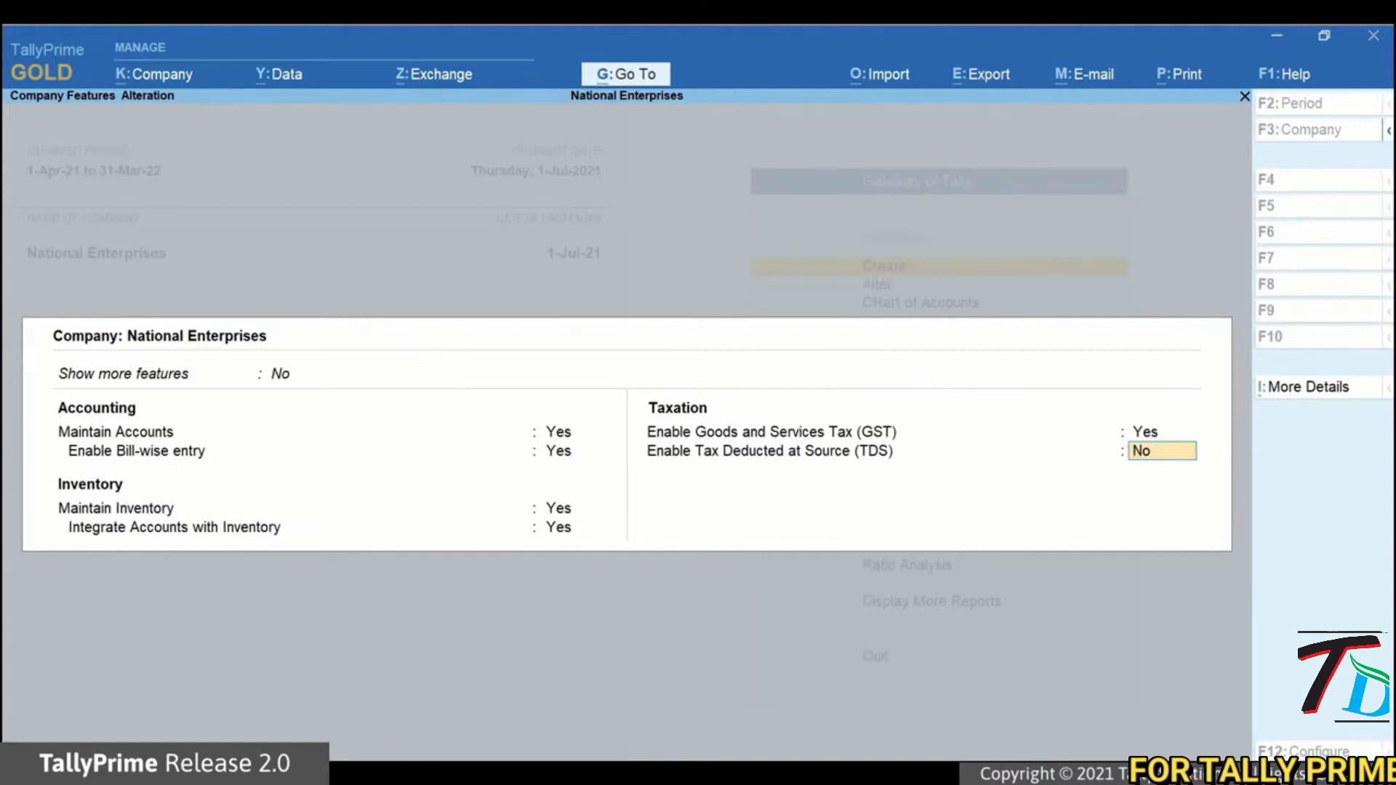
key(ctrl+a)
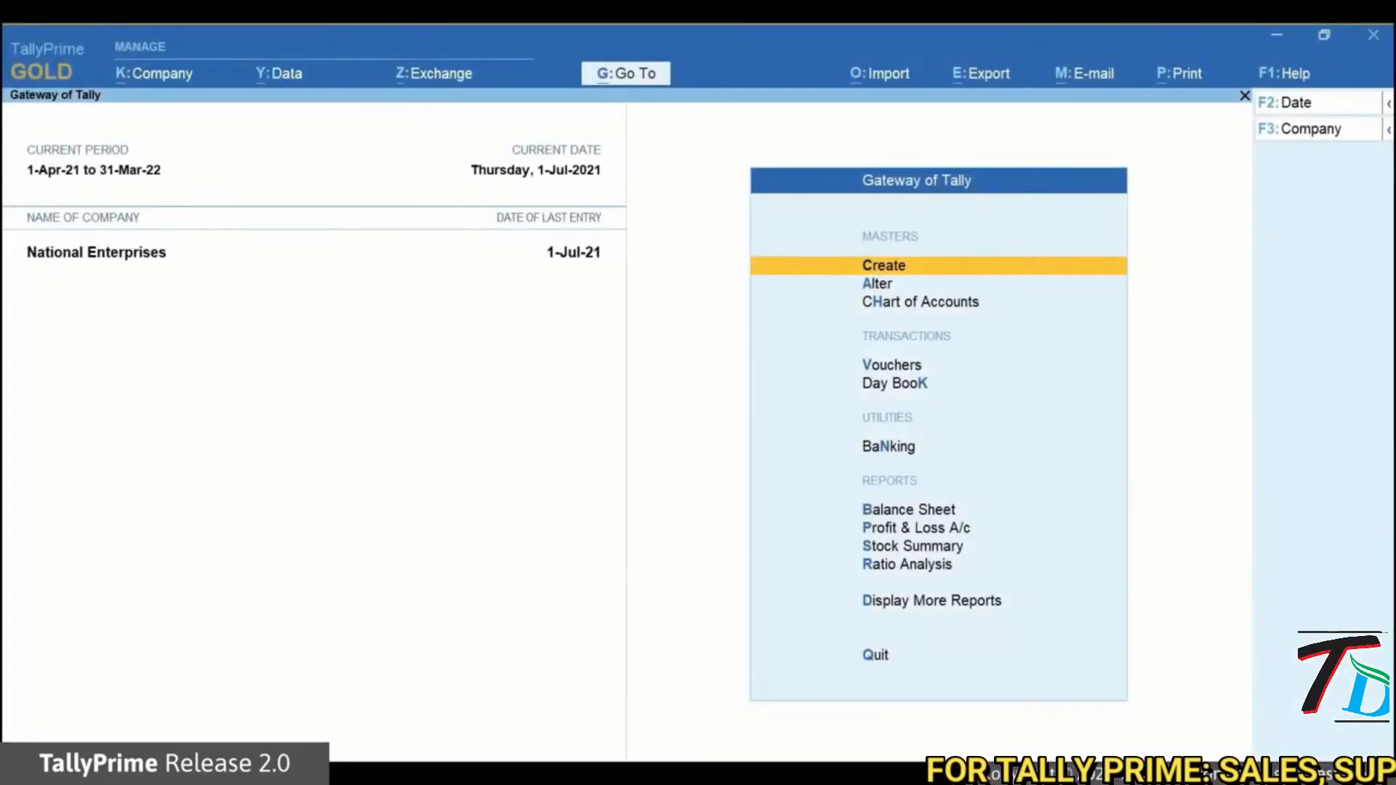
- Open the voucher creation screen for National Enterprises
key(alt+g)
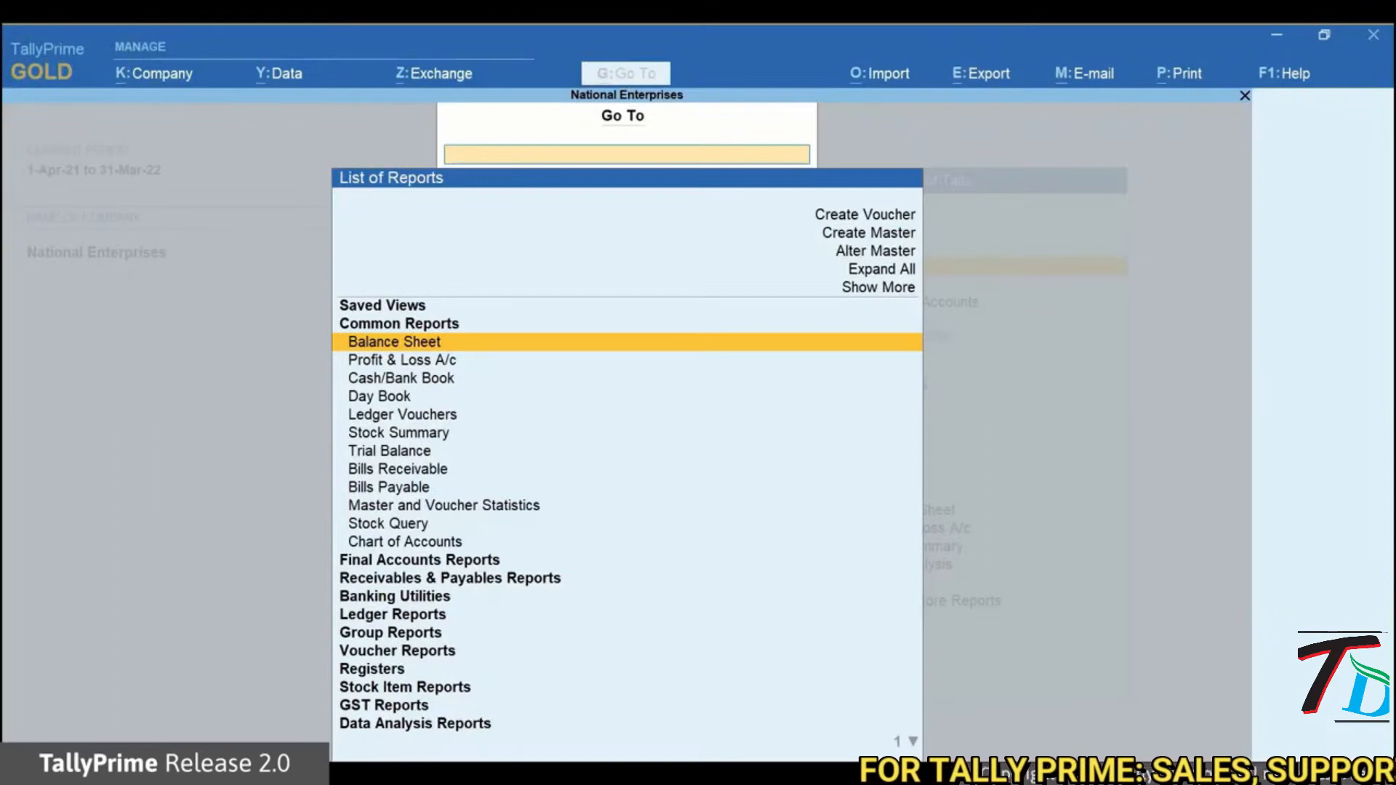
key(Up)
key(Up)
key(Up)
key(Up)
key(Up)
key(Up)
key(Up)
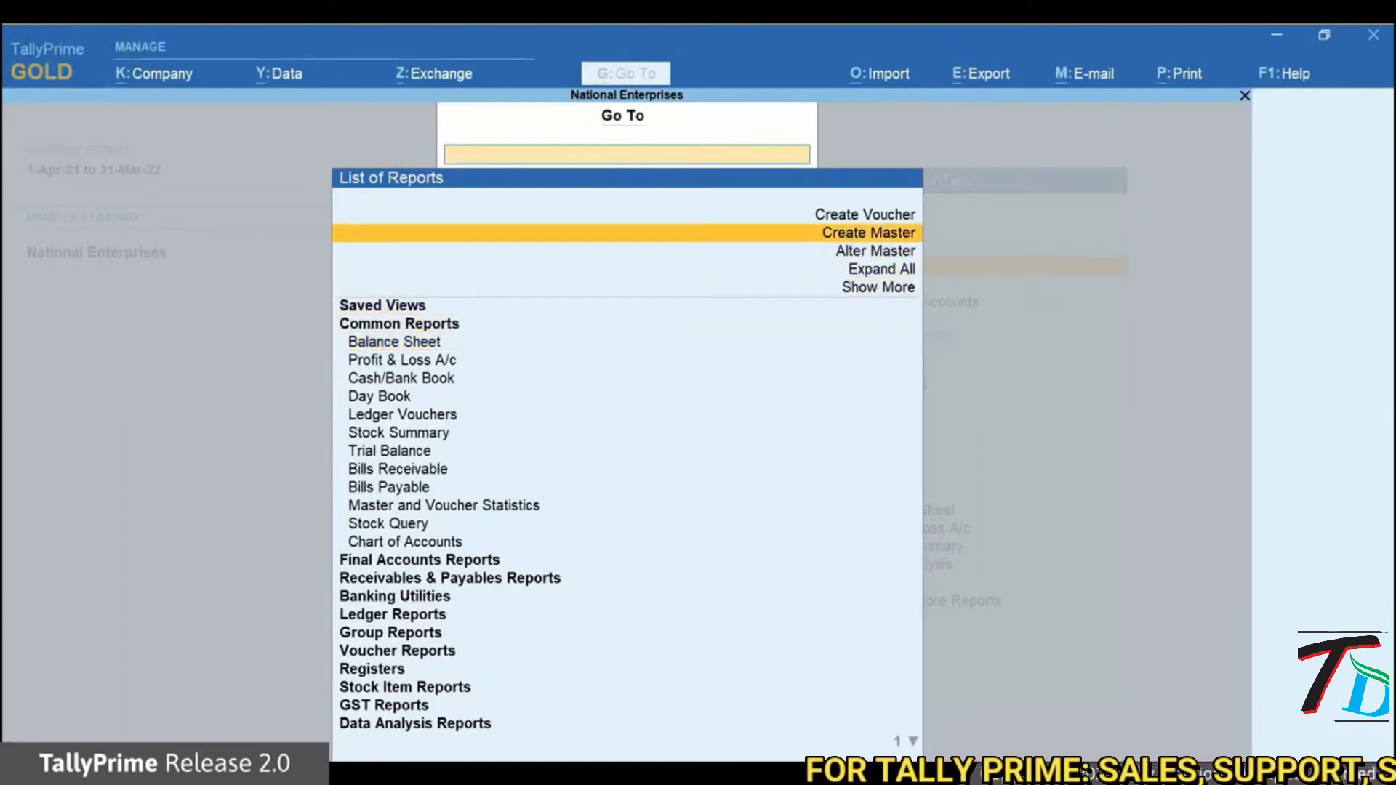
key(Return)
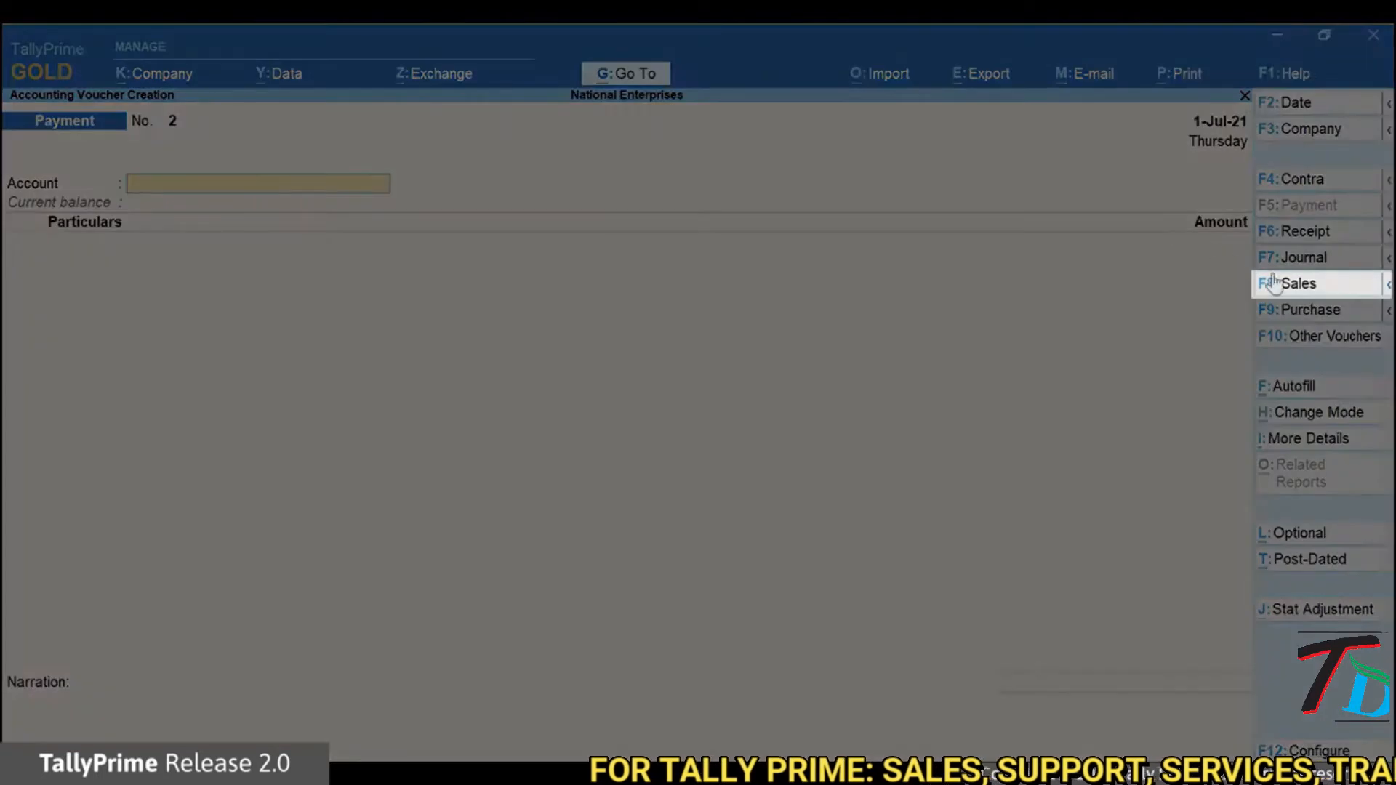
- Switch to a Sales voucher in Item Invoice mode
click(1280, 283)
click(1318, 412)
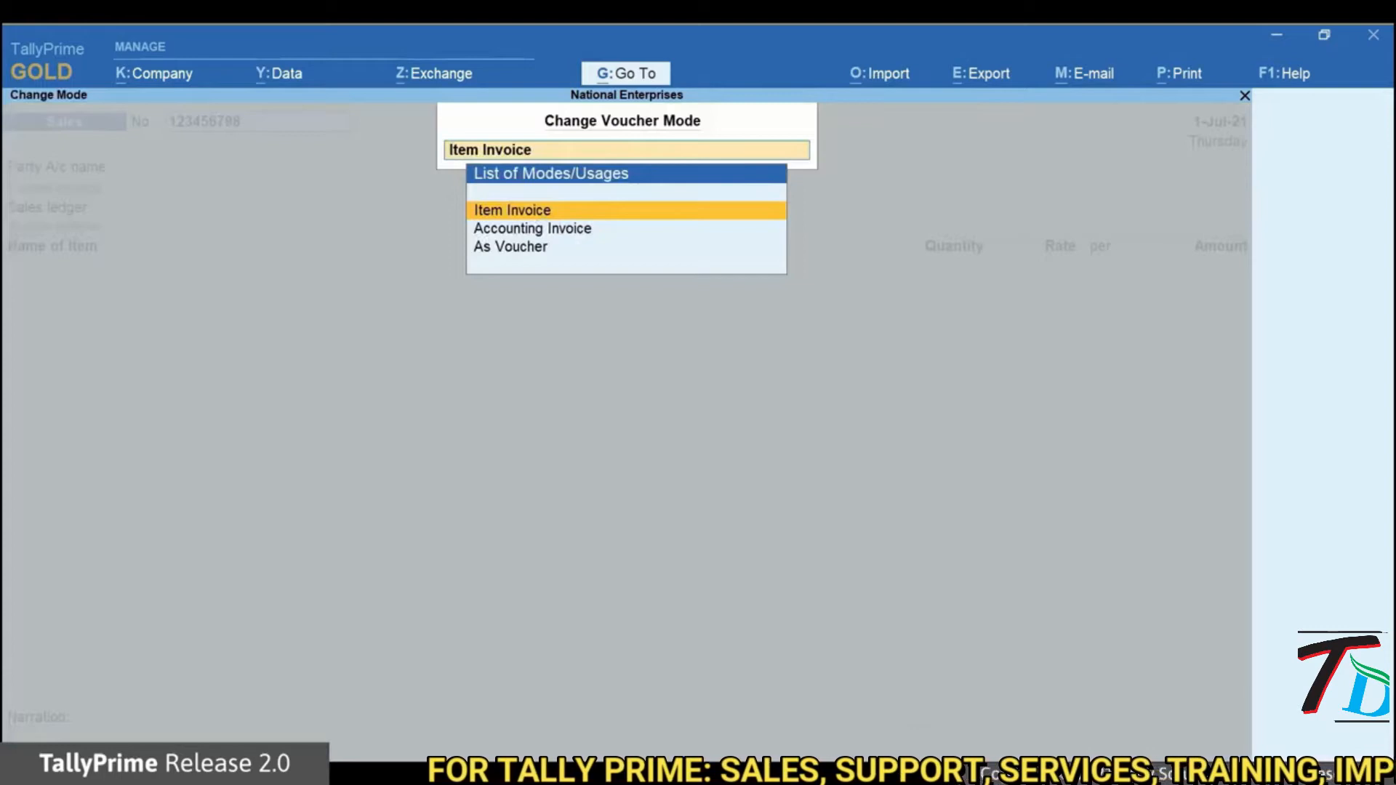
key(Return)
key(Return)
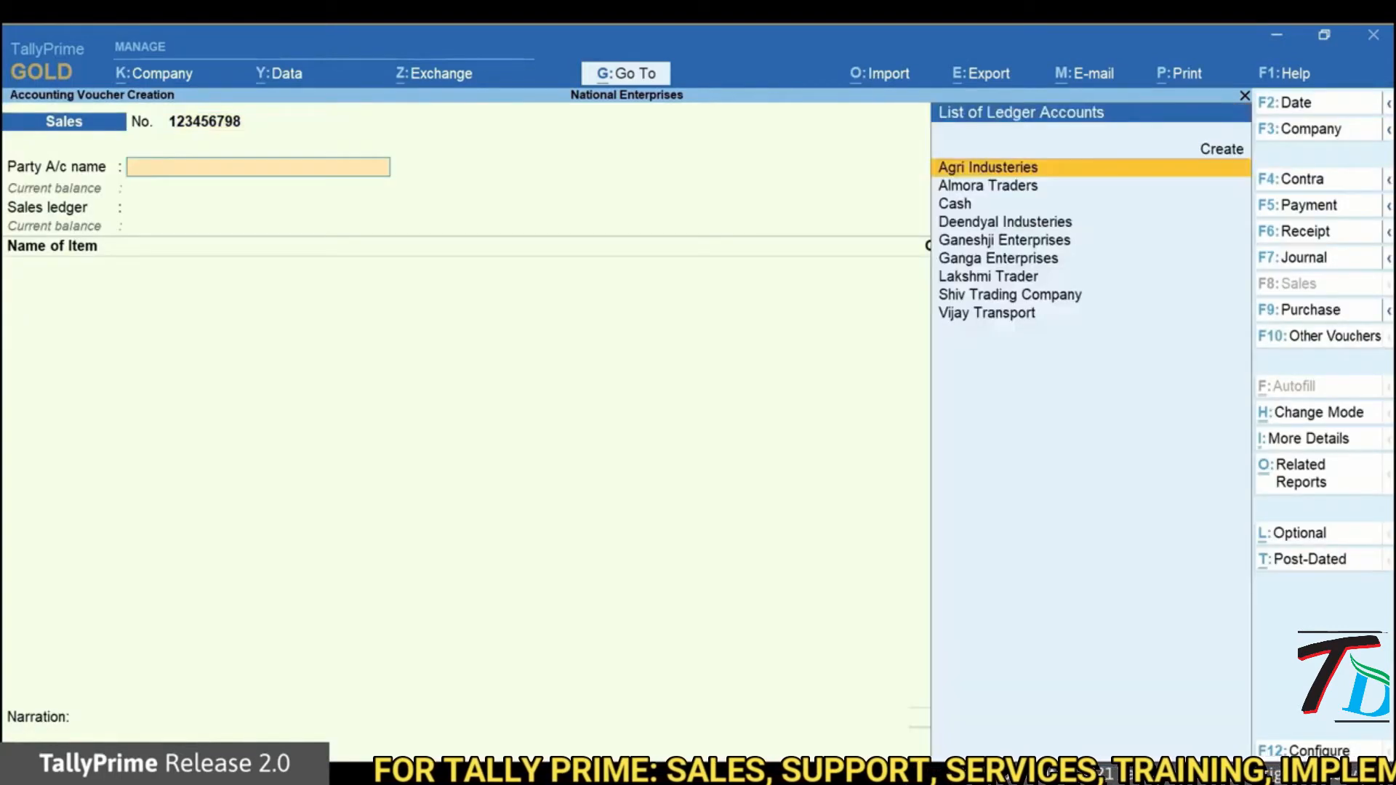
- Select Ganeshji Enterprises as the party account of the sales voucher
key(Down)
key(Down)
key(Down)
key(Down)
key(Return)
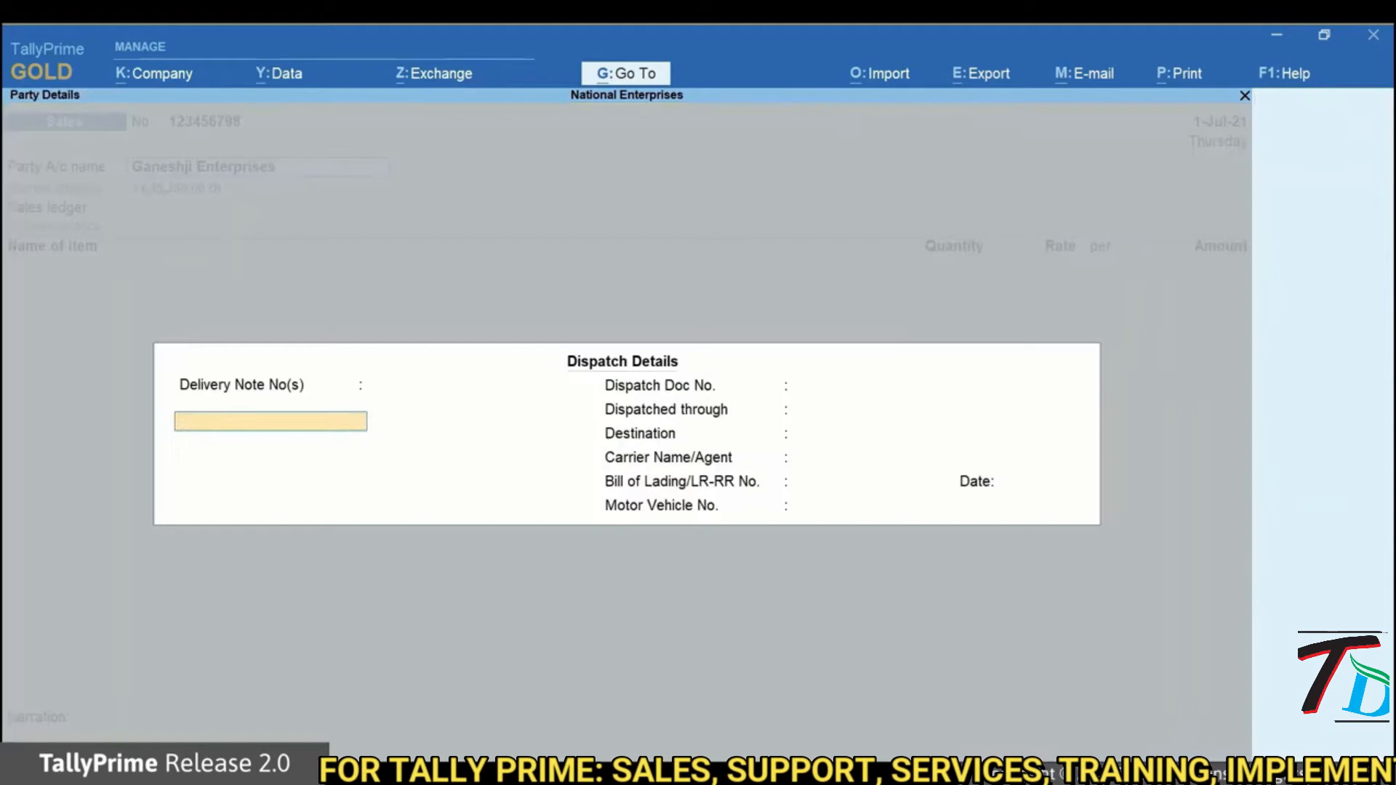
- Enter delivery note number 123 and dispatch document number UK-4532 in the dispatch details
text(123)
key(Return)
key(Return)
text(UK-4532)
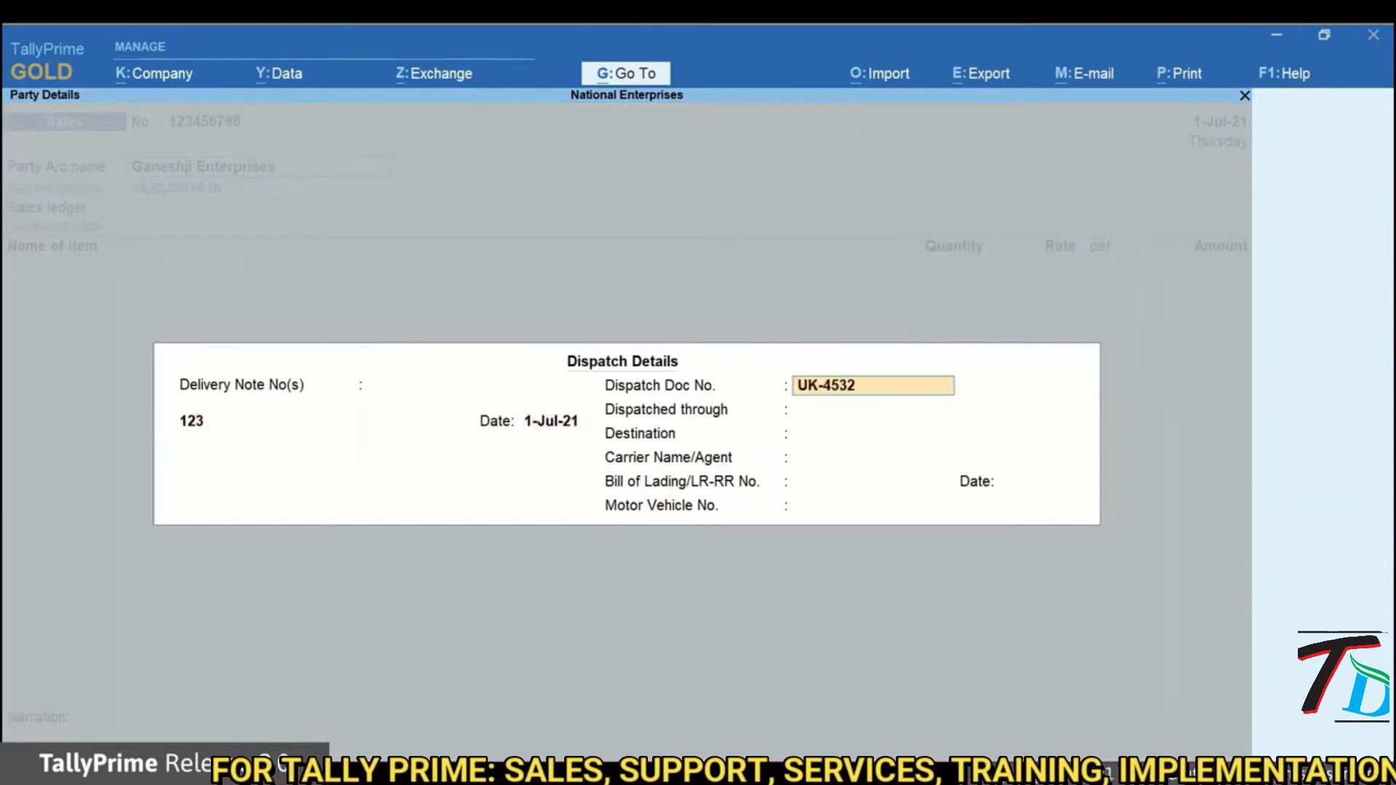
key(Return)
text(Tempo)
key(Return)
text(Bengaluru)
key(Return)
text(Vijay Transport)
key(Return)
key(Return)
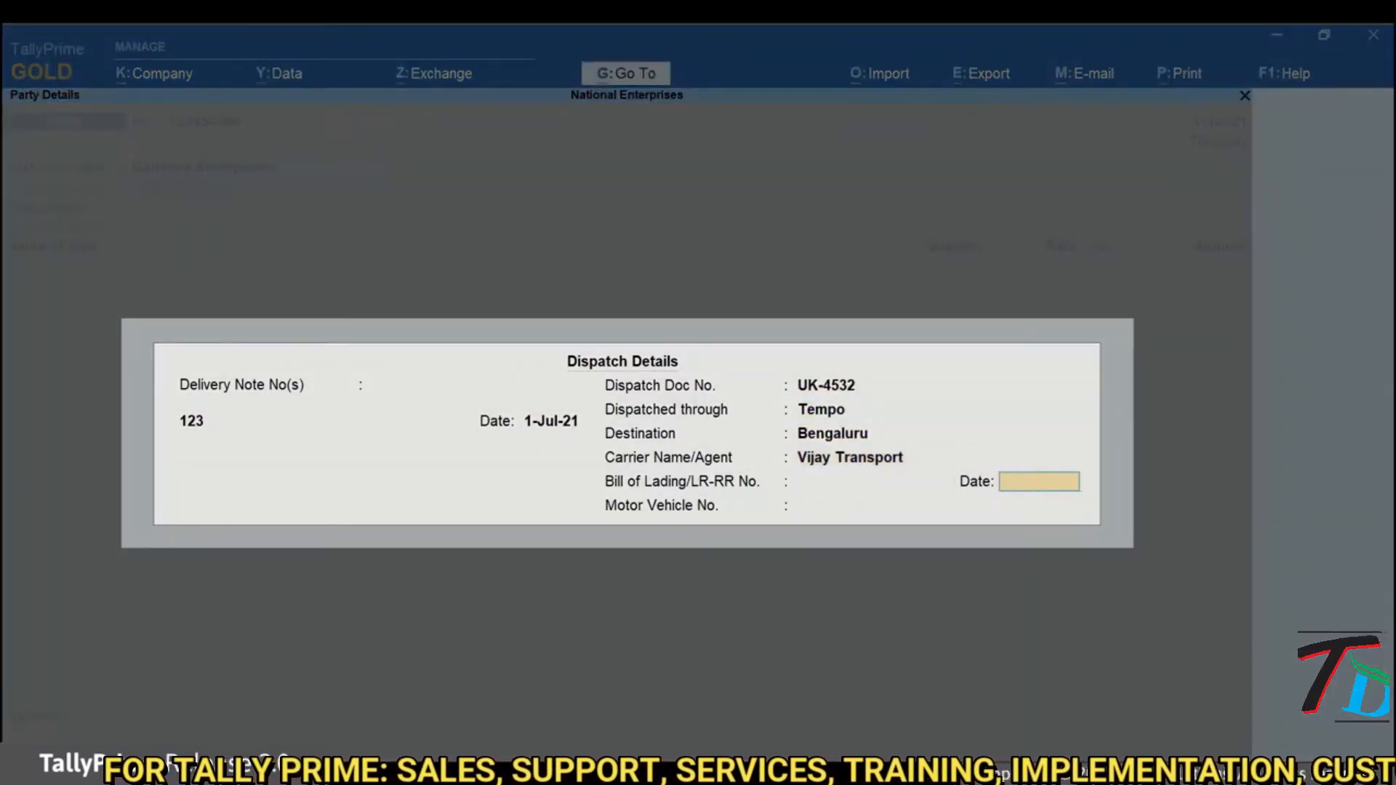
key(Return)
text(KA05D3452)
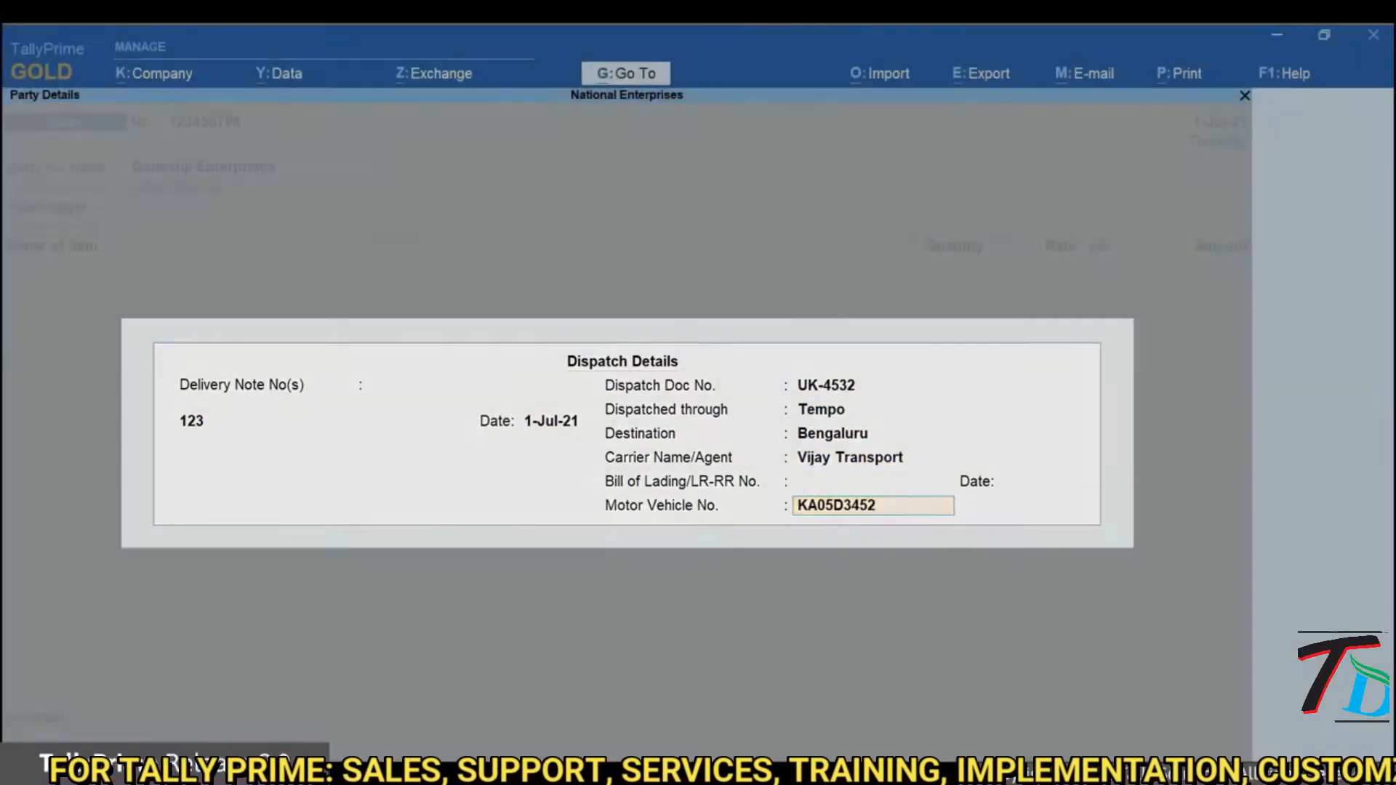
key(Return)
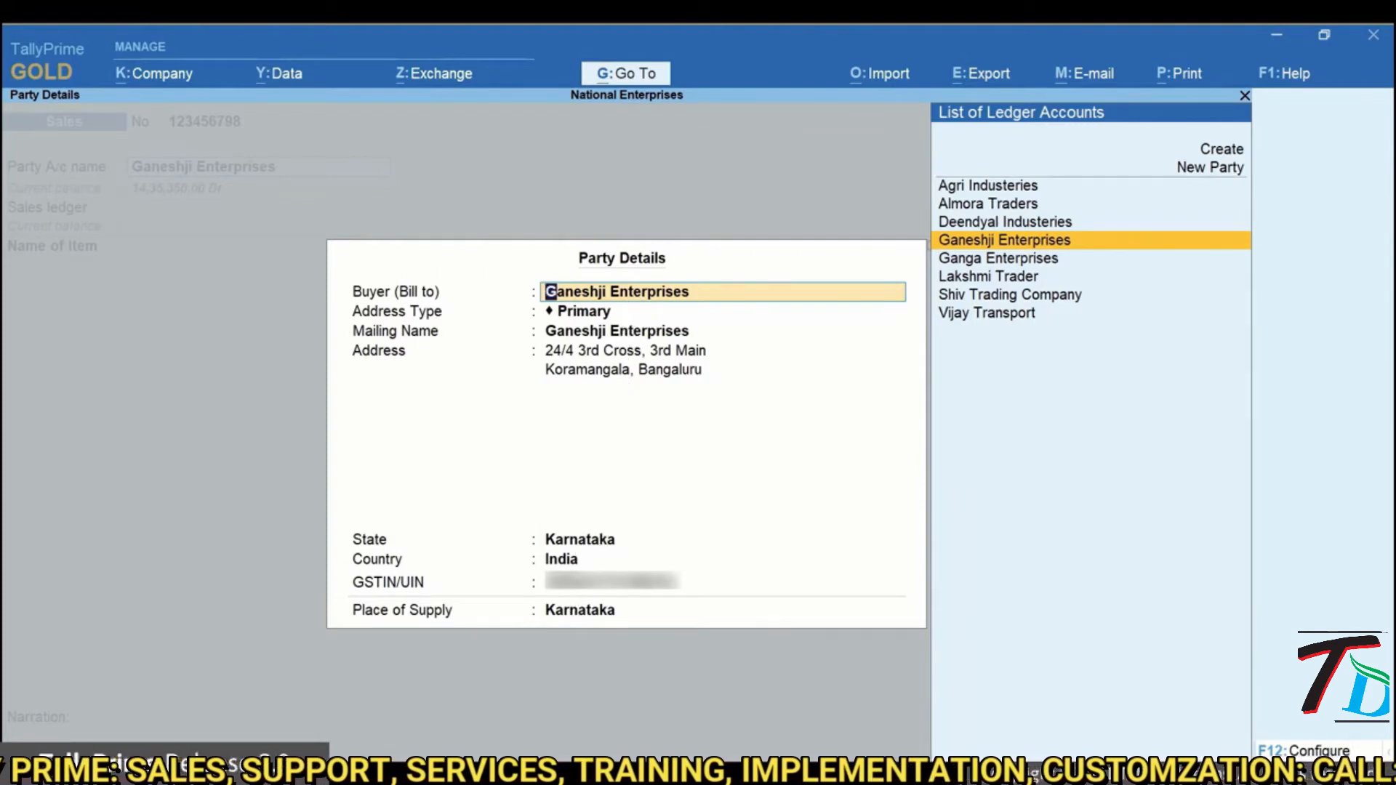
- Accept the party details with Ganeshji Enterprises as buyer, the Primary address type and Karnataka as place of supply
key(Return)
key(Return)
key(Return)
key(Return)
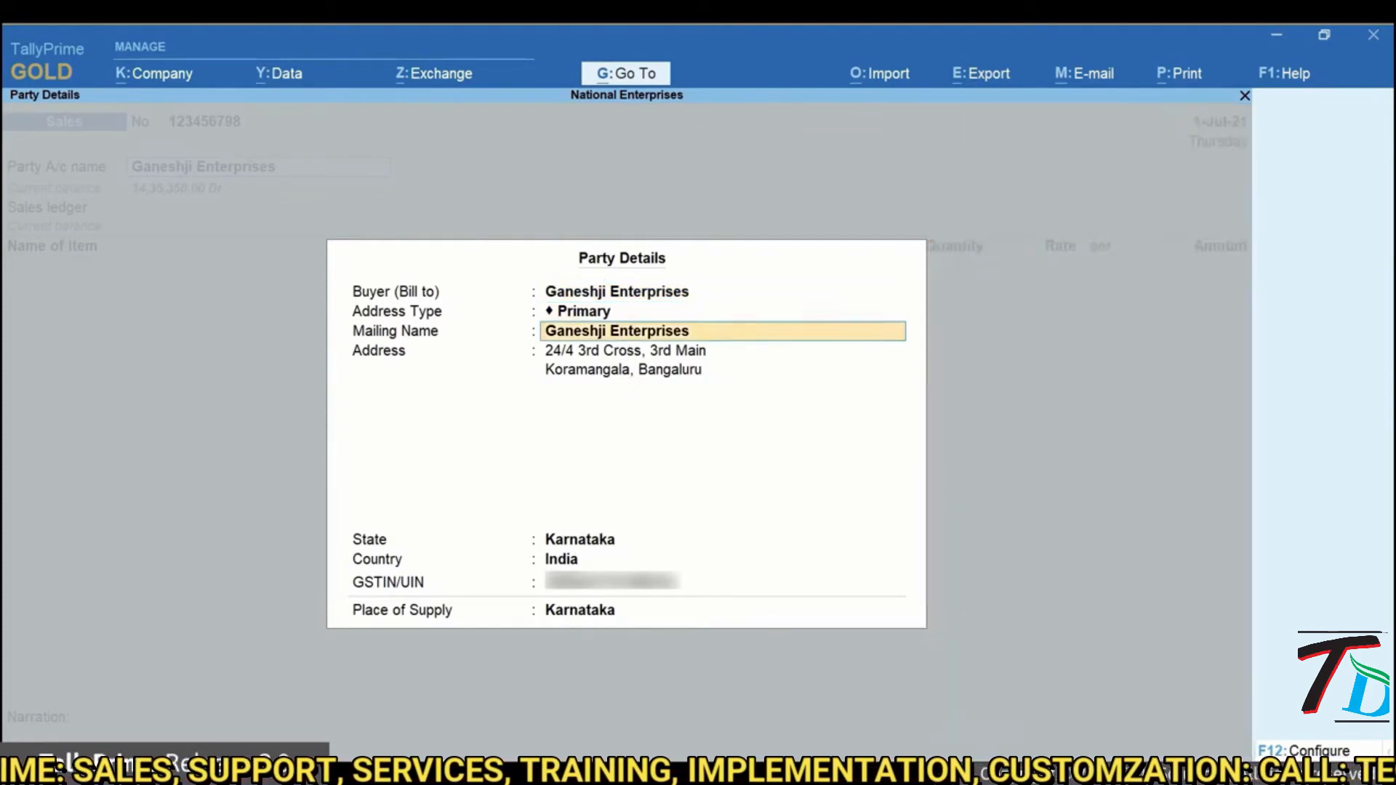
key(Return)
key(Return)
key(Return)
key(Return)
key(Return)
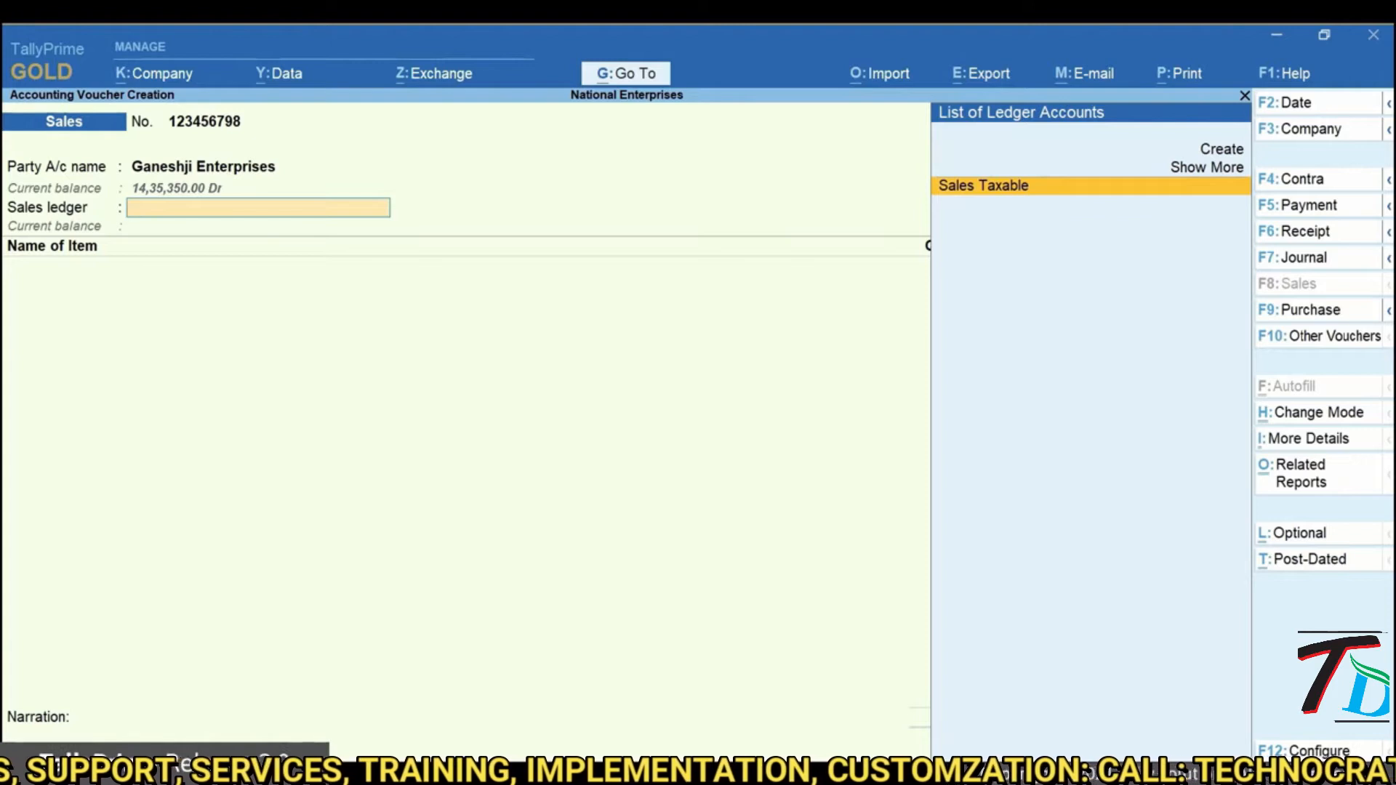
- Select Sales Taxable as the sales ledger and add the stock item Synthetic Polyester Yarn (Bright)
key(Return)
text(Sy)
key(Down)
key(Up)
key(Return)
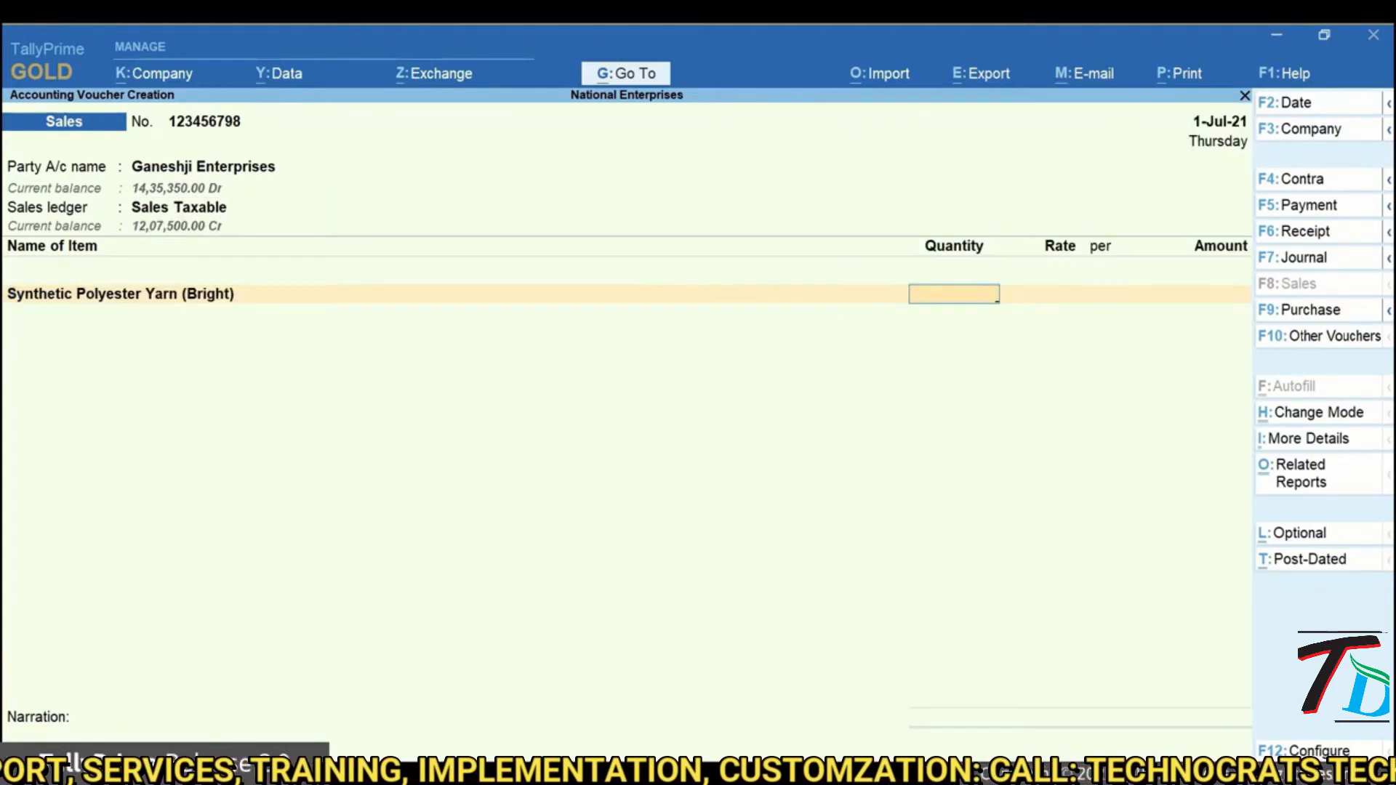
- Set the yarn quantity to 300 KG, accept the rate of 175.00 per KG, and end the item list
text(300)
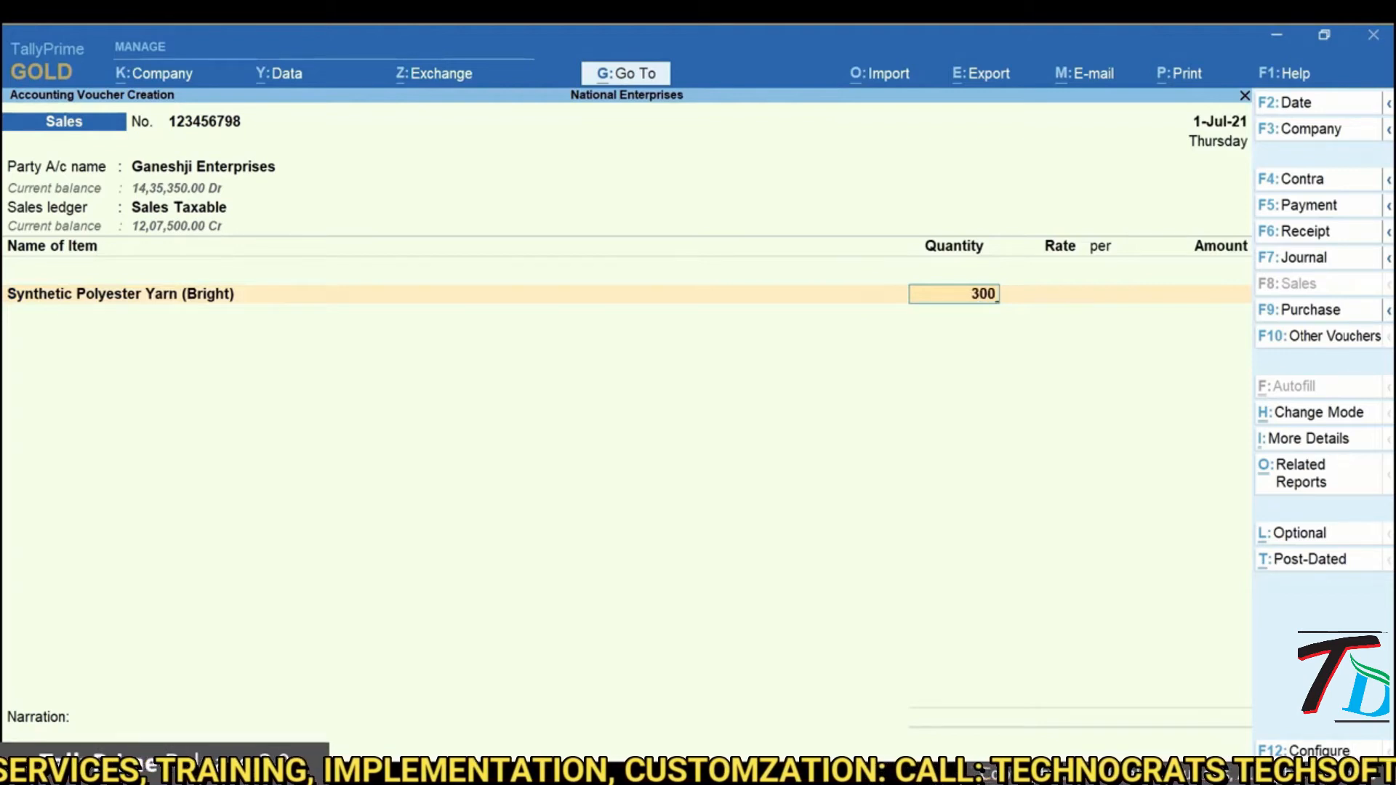
key(Return)
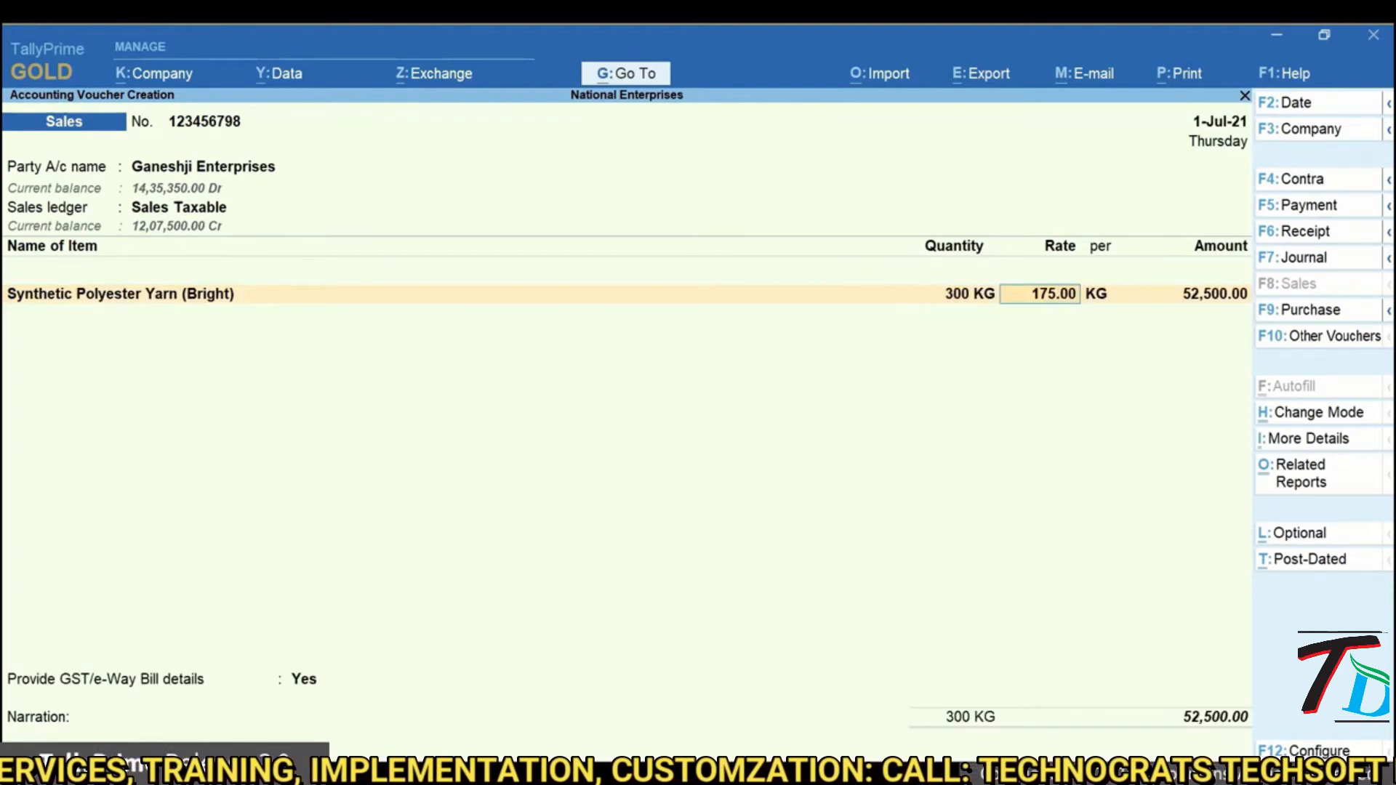
key(Return)
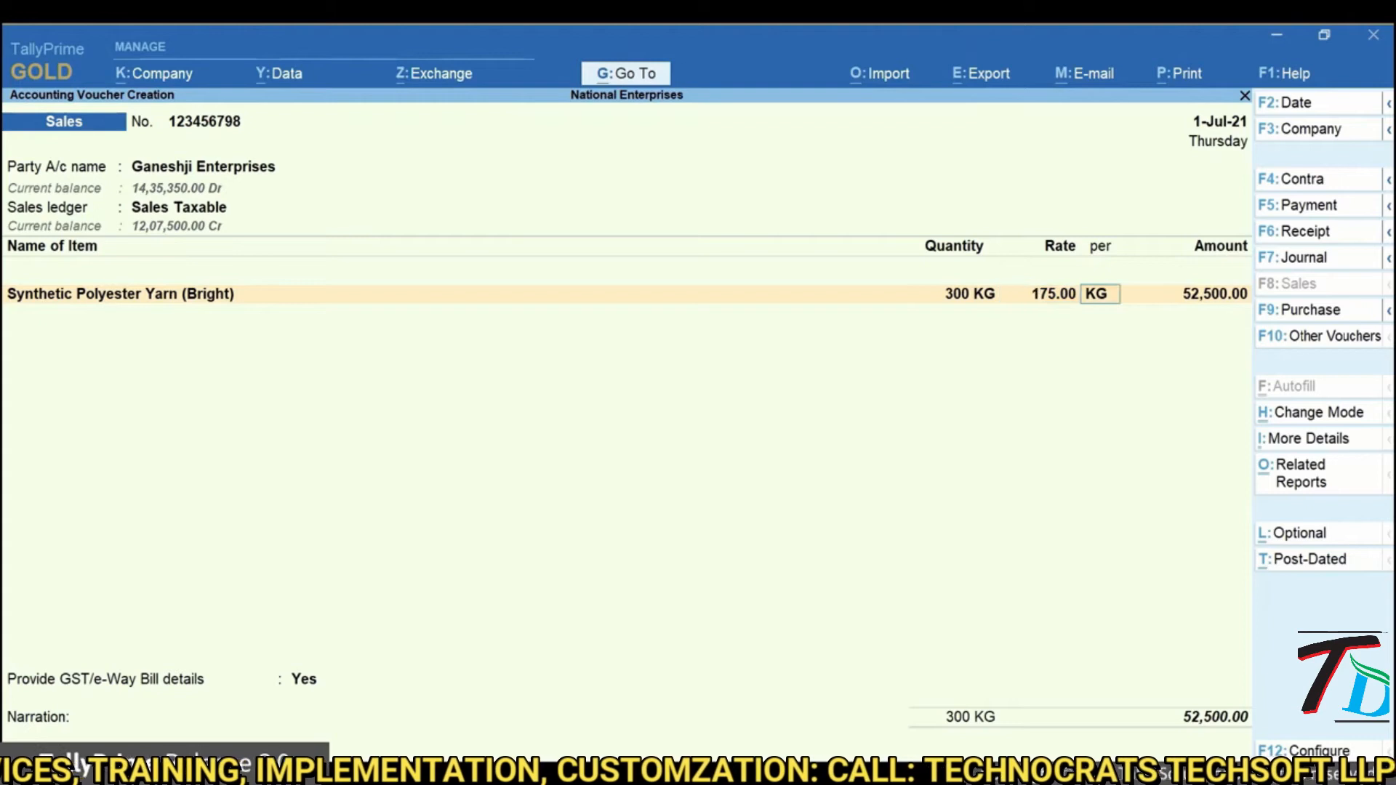
key(Return)
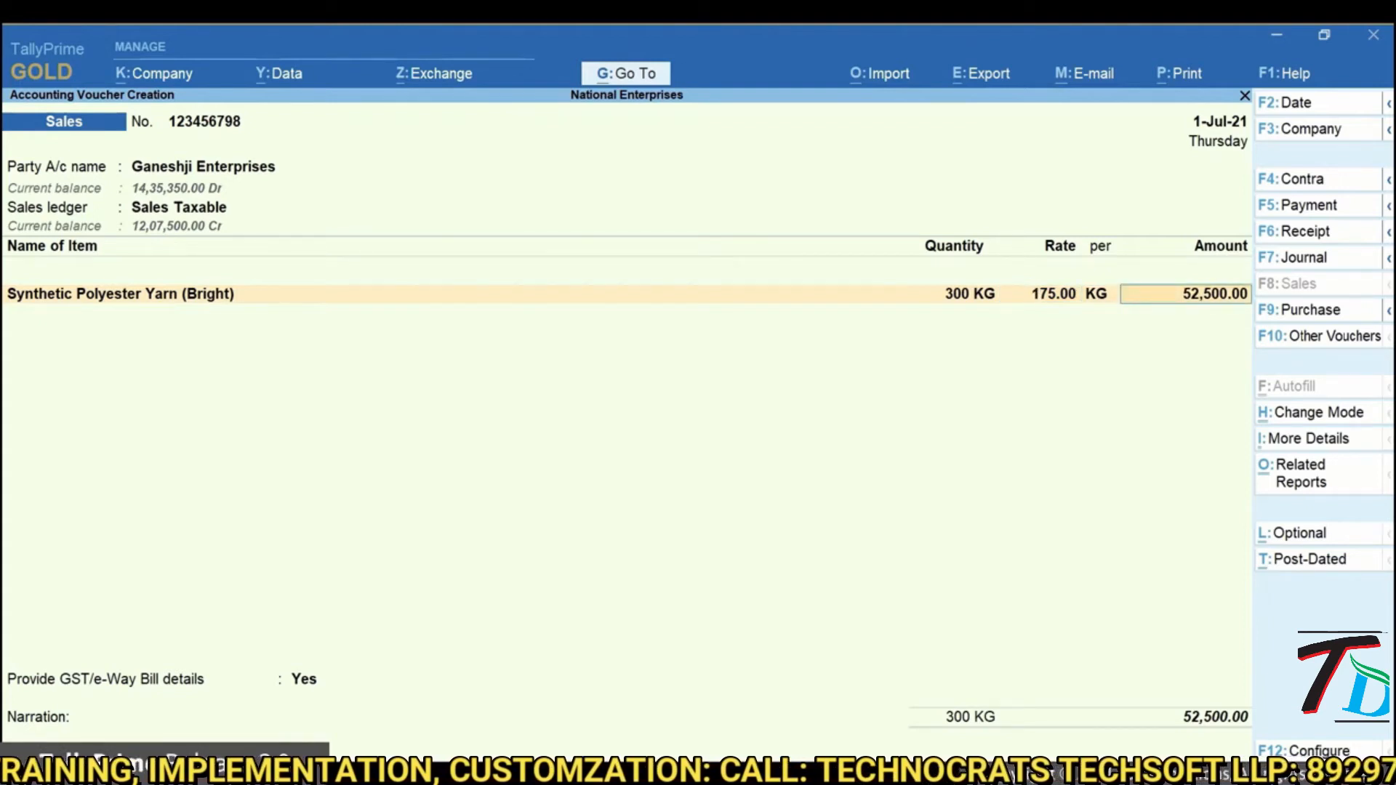
key(Return)
key(Return)
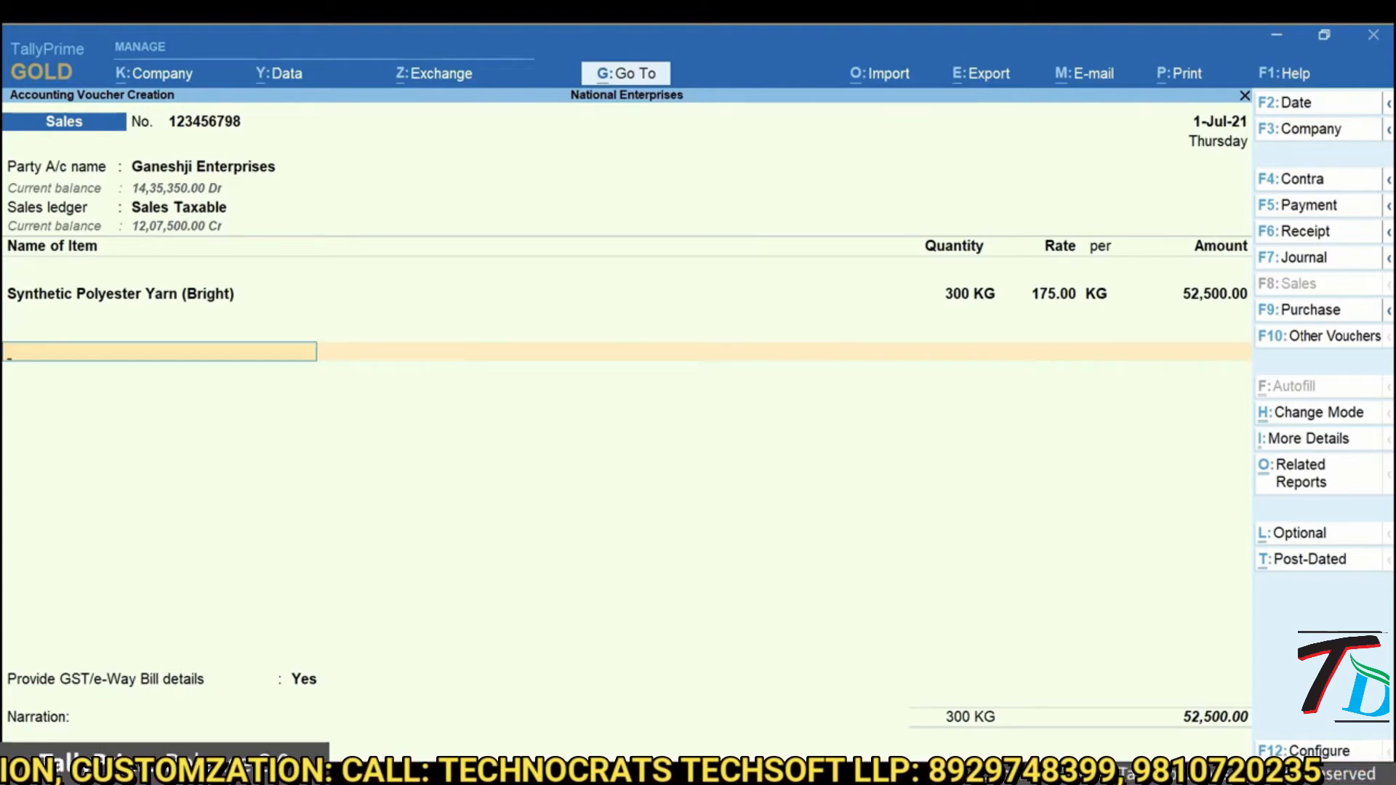
- Add the IGST ledger to the invoice, accept its tax amount, and finish the ledger entries
text(Igs)
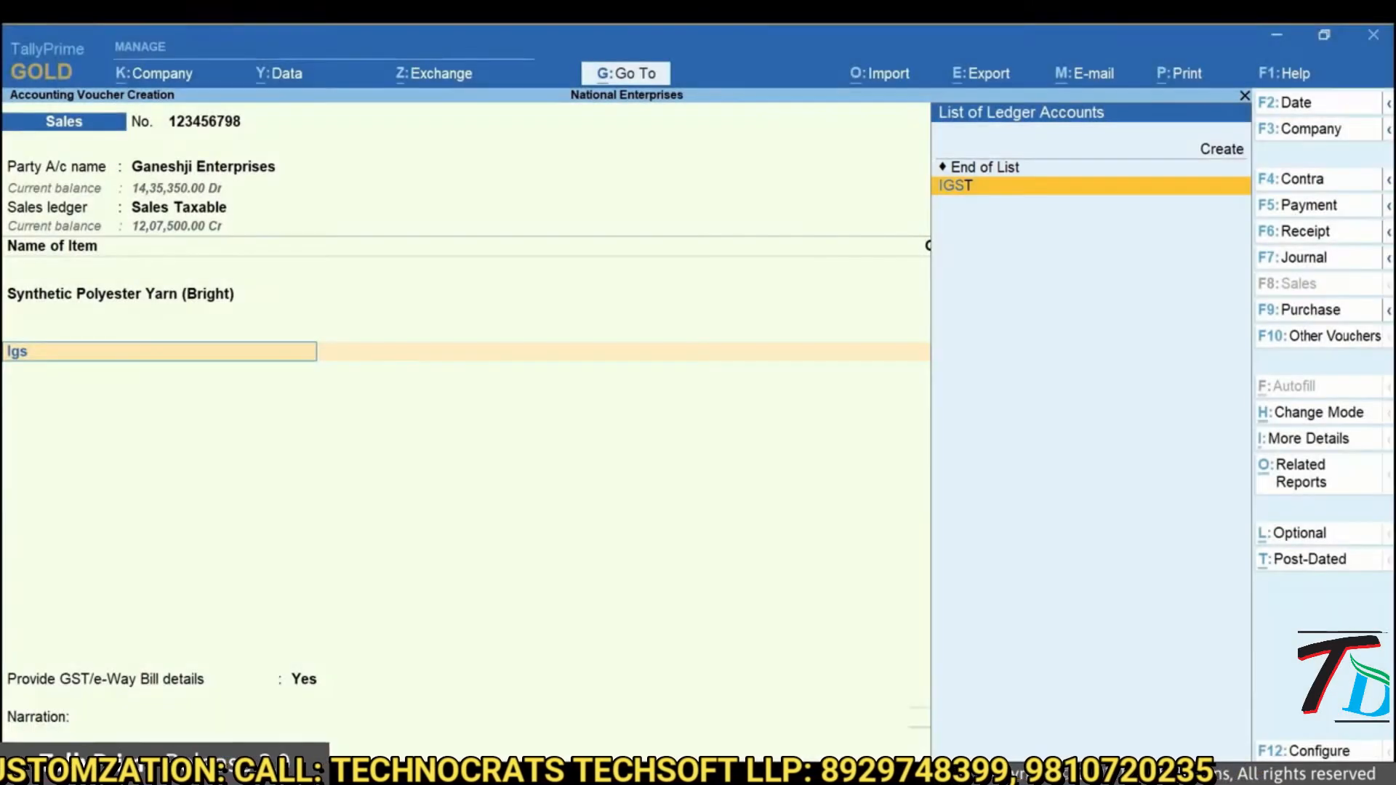
key(Return)
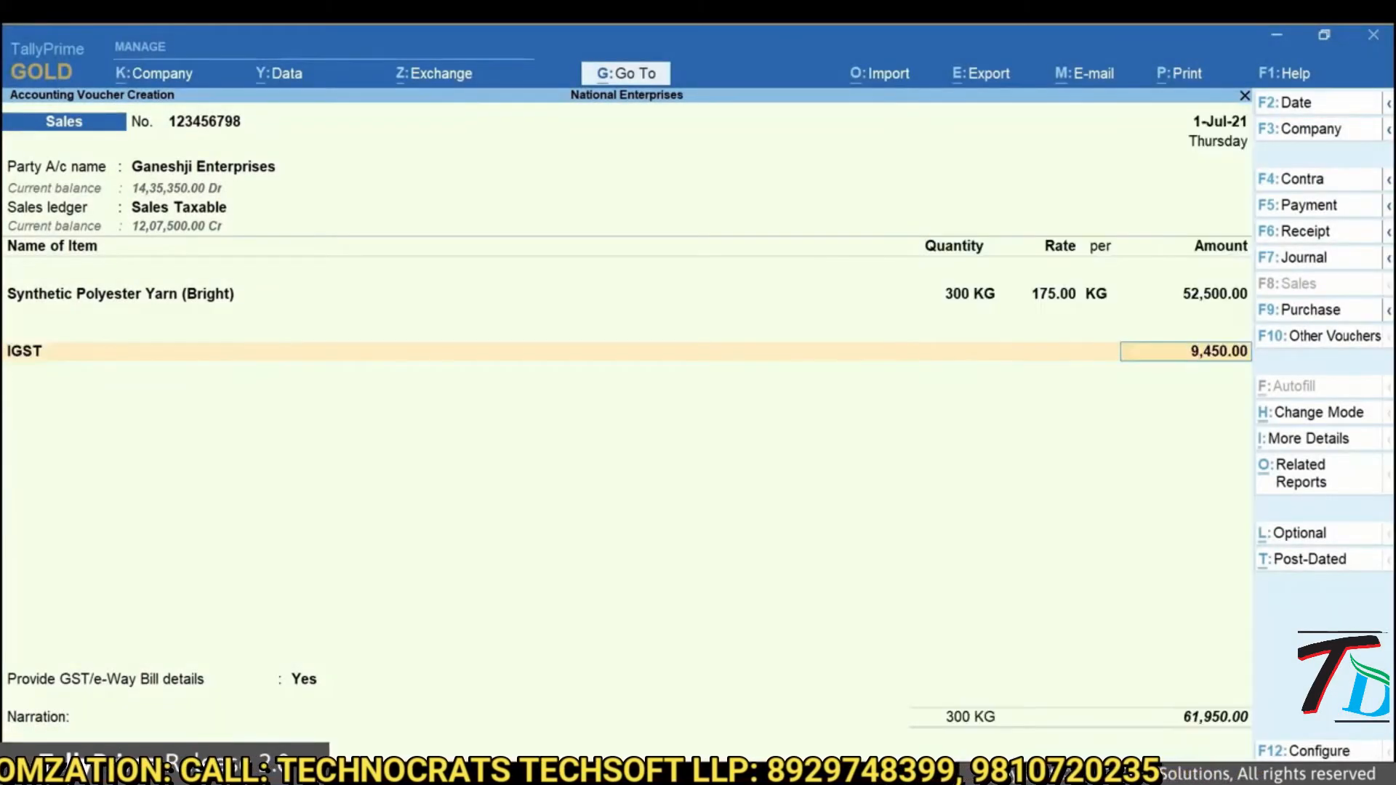
key(Return)
key(Return)
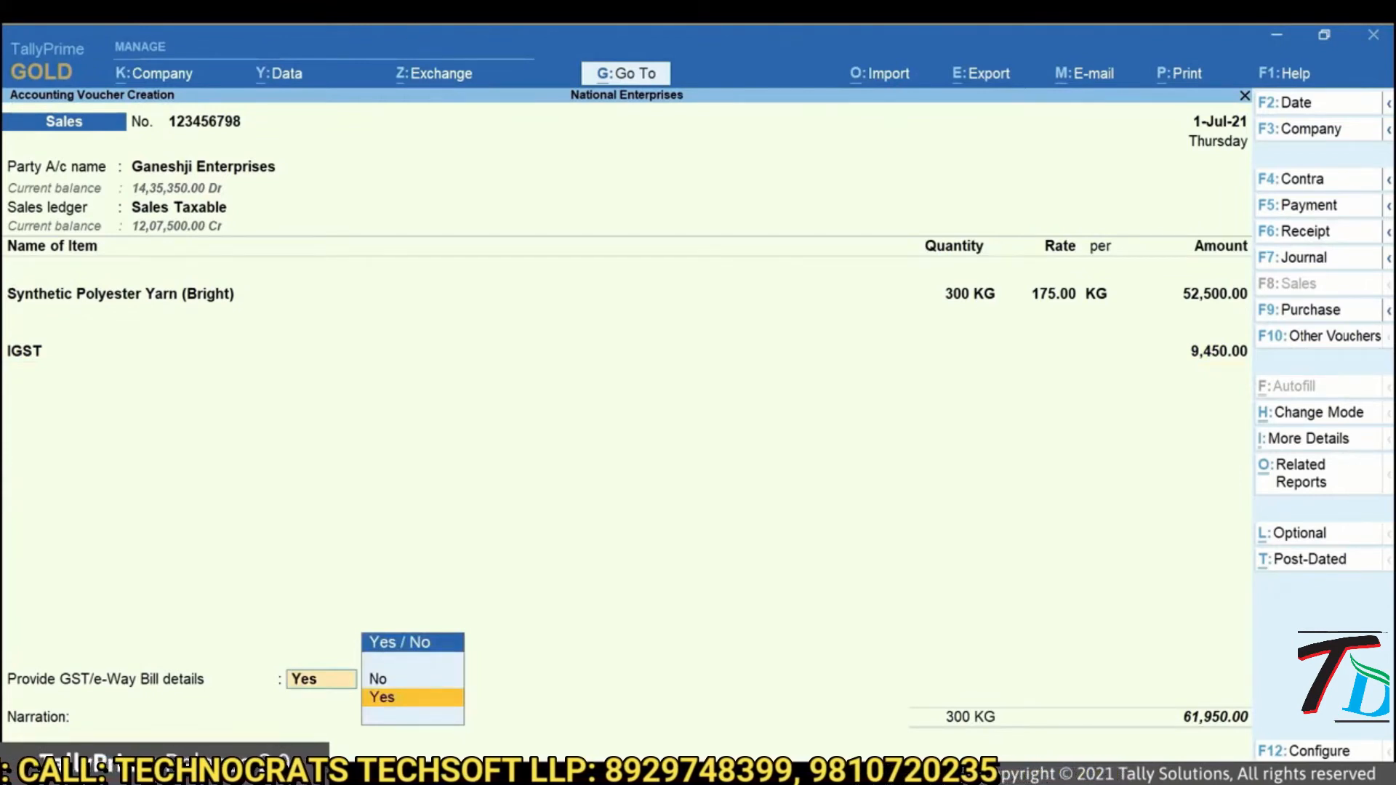
- Choose Yes for providing GST/e-Way Bill details and open the additional details
key(Up)
key(Down)
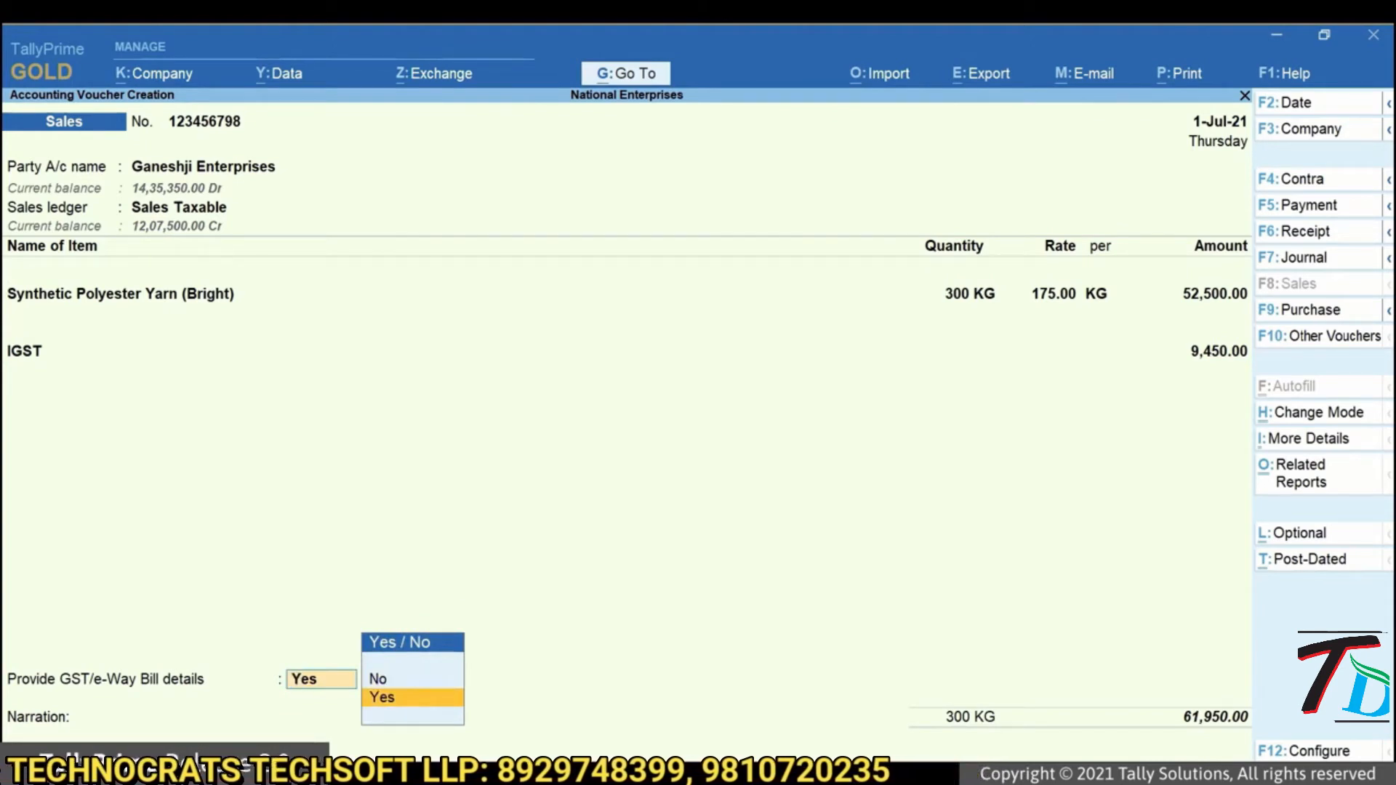
key(Return)
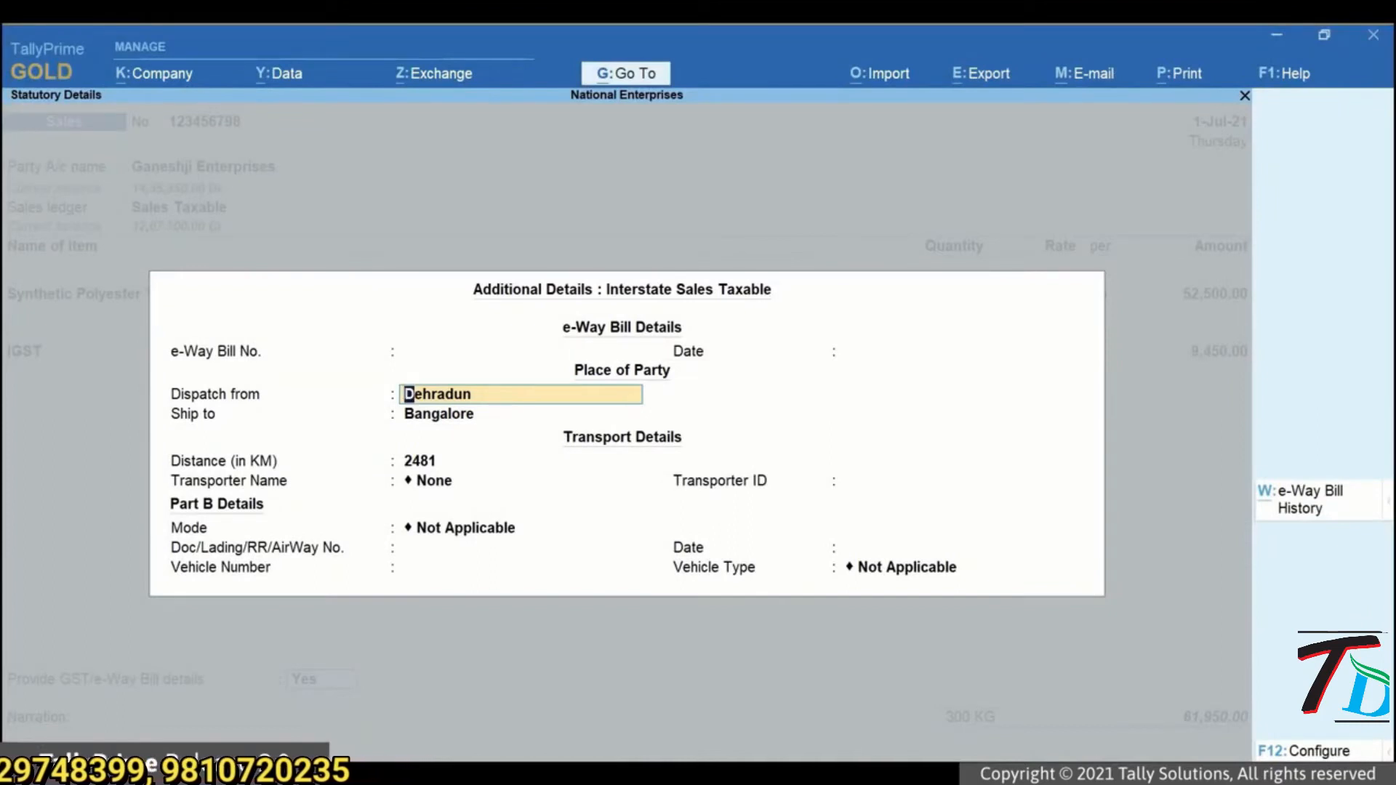
- Keep Dehradun as dispatch place and Bangalore as ship-to place, and enter a distance of 2481 km
key(Return)
key(Return)
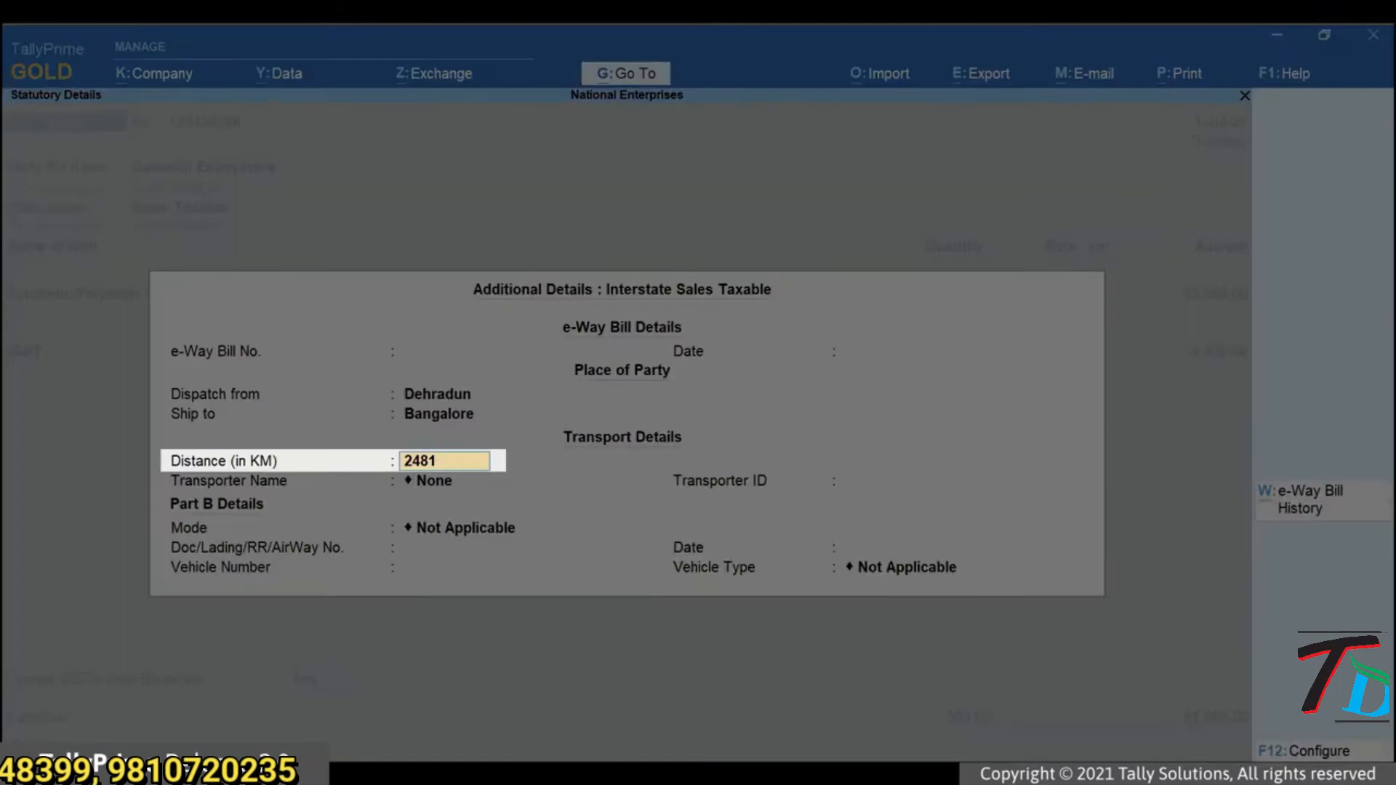
text(248)
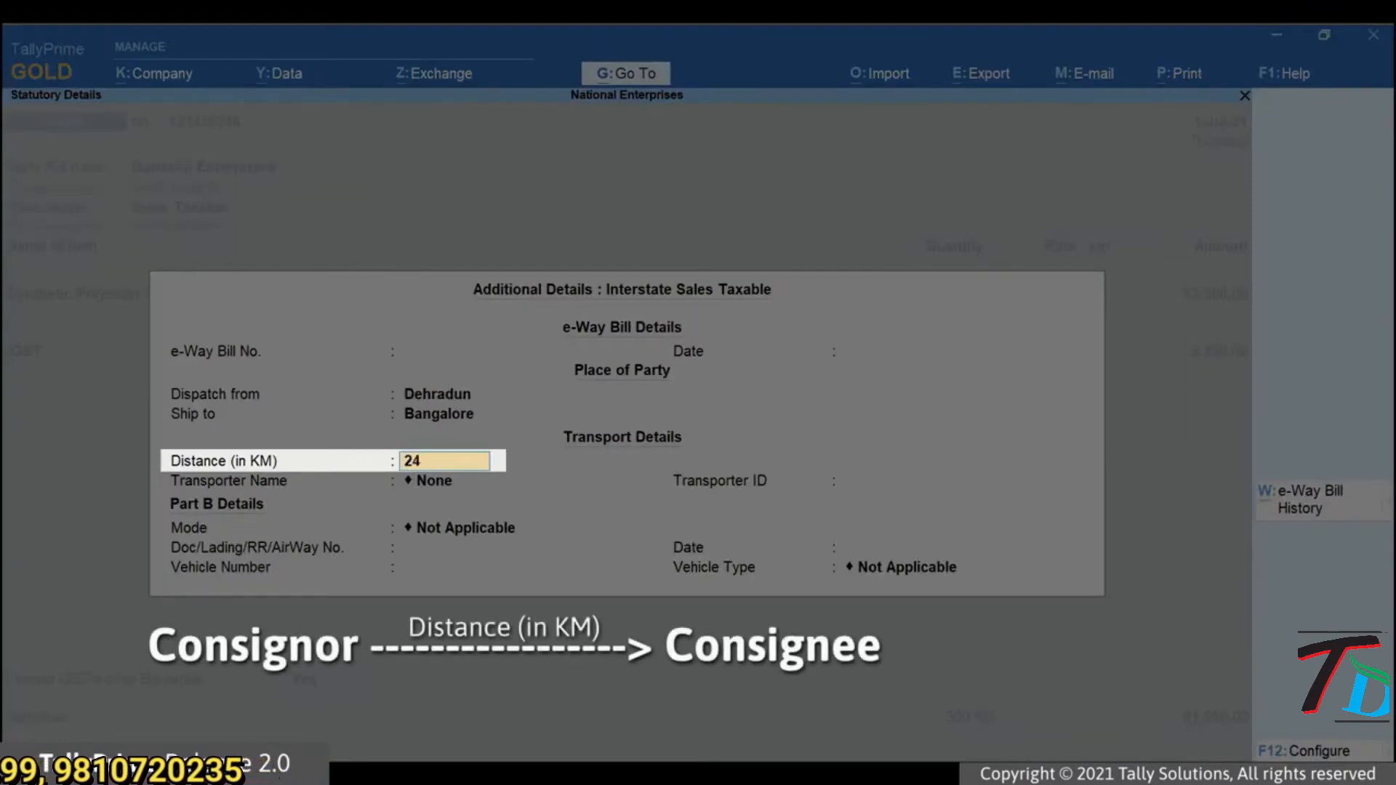
text(1)
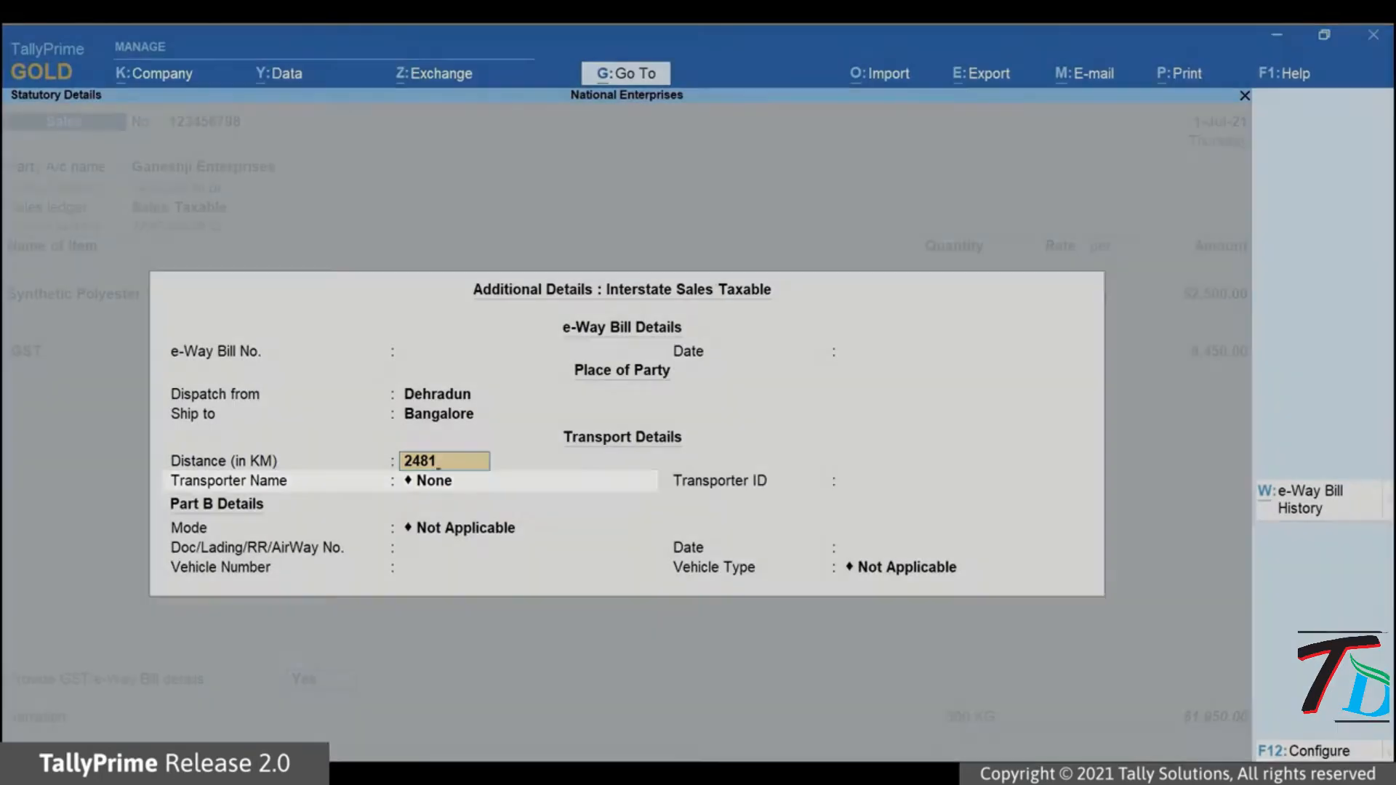
key(Return)
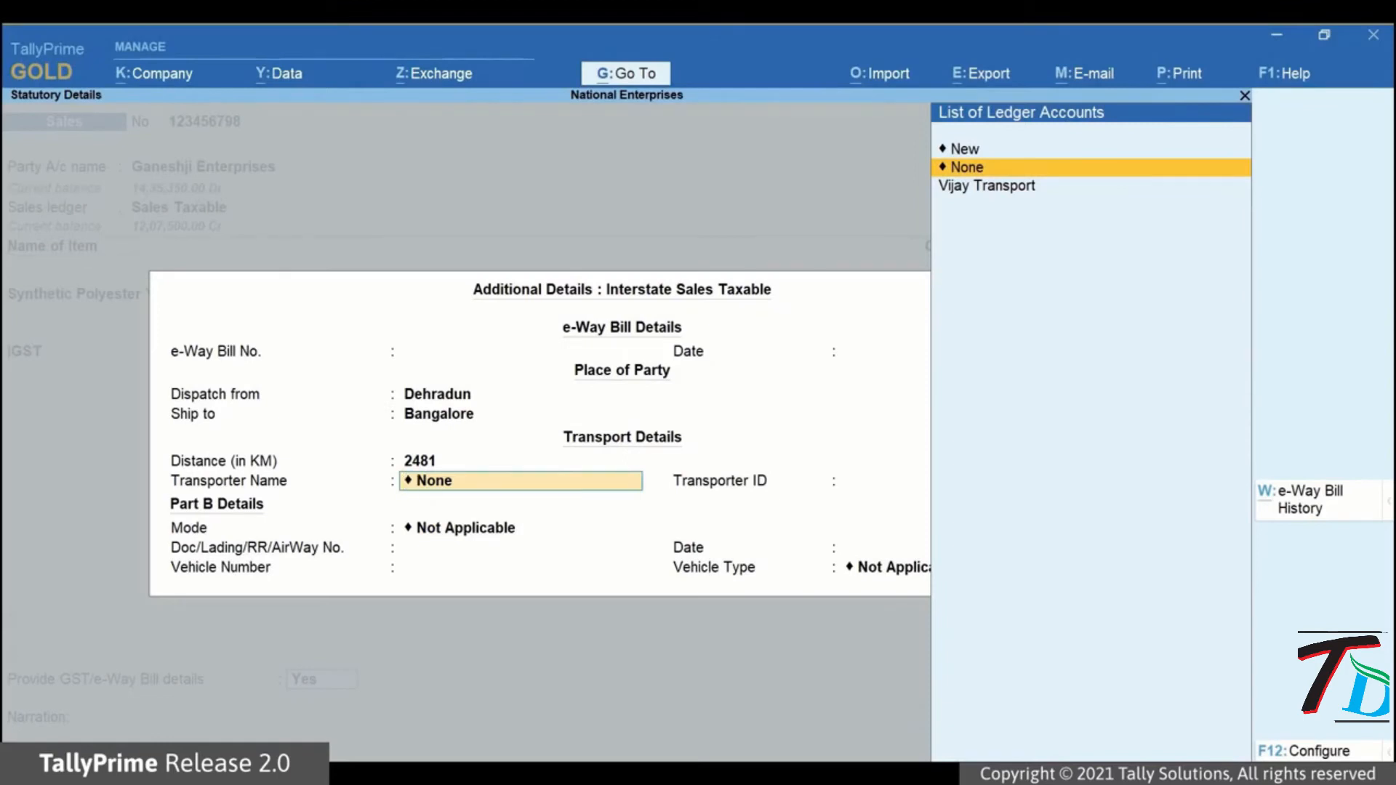
- Select Vijay Transport as the transporter, keep its transporter ID, and use transport mode 1 - Road
key(Down)
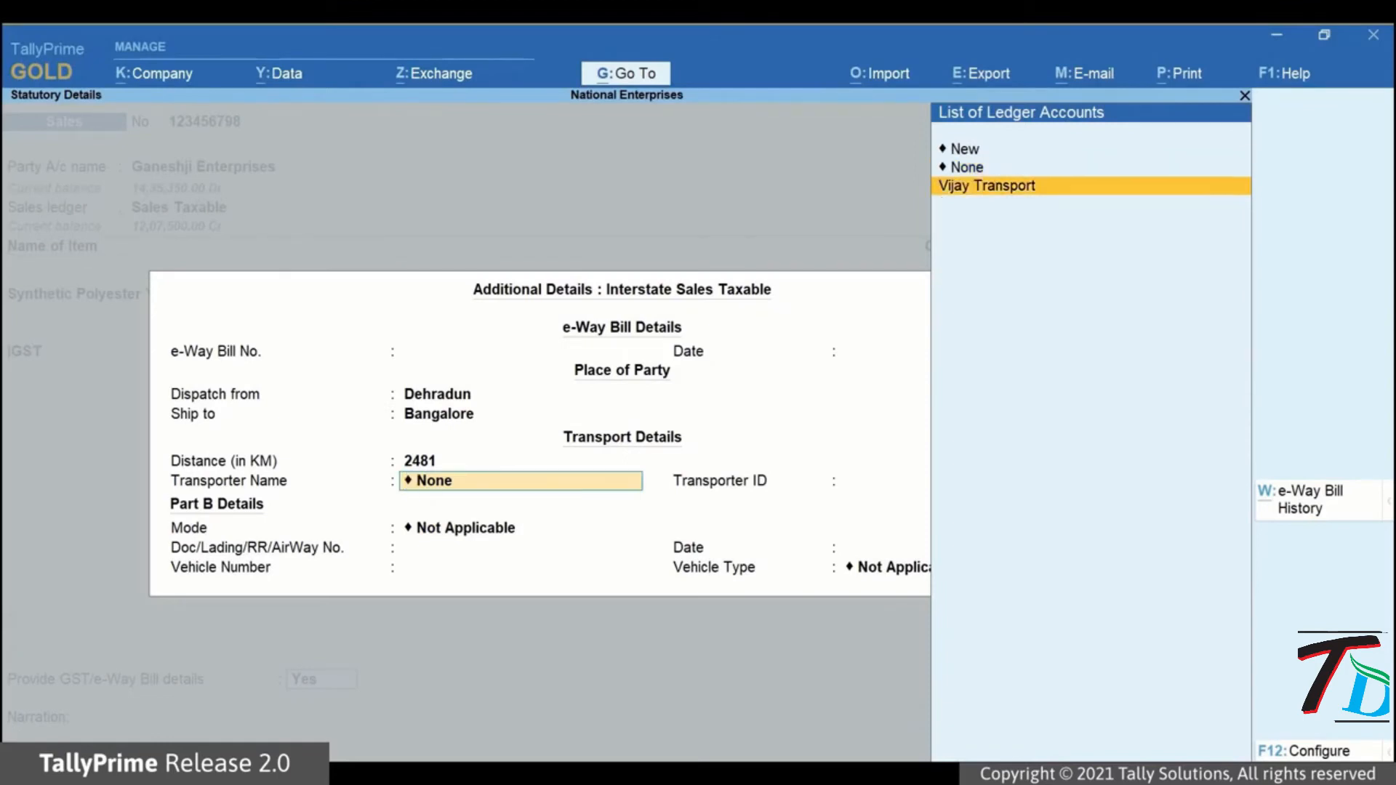
key(Return)
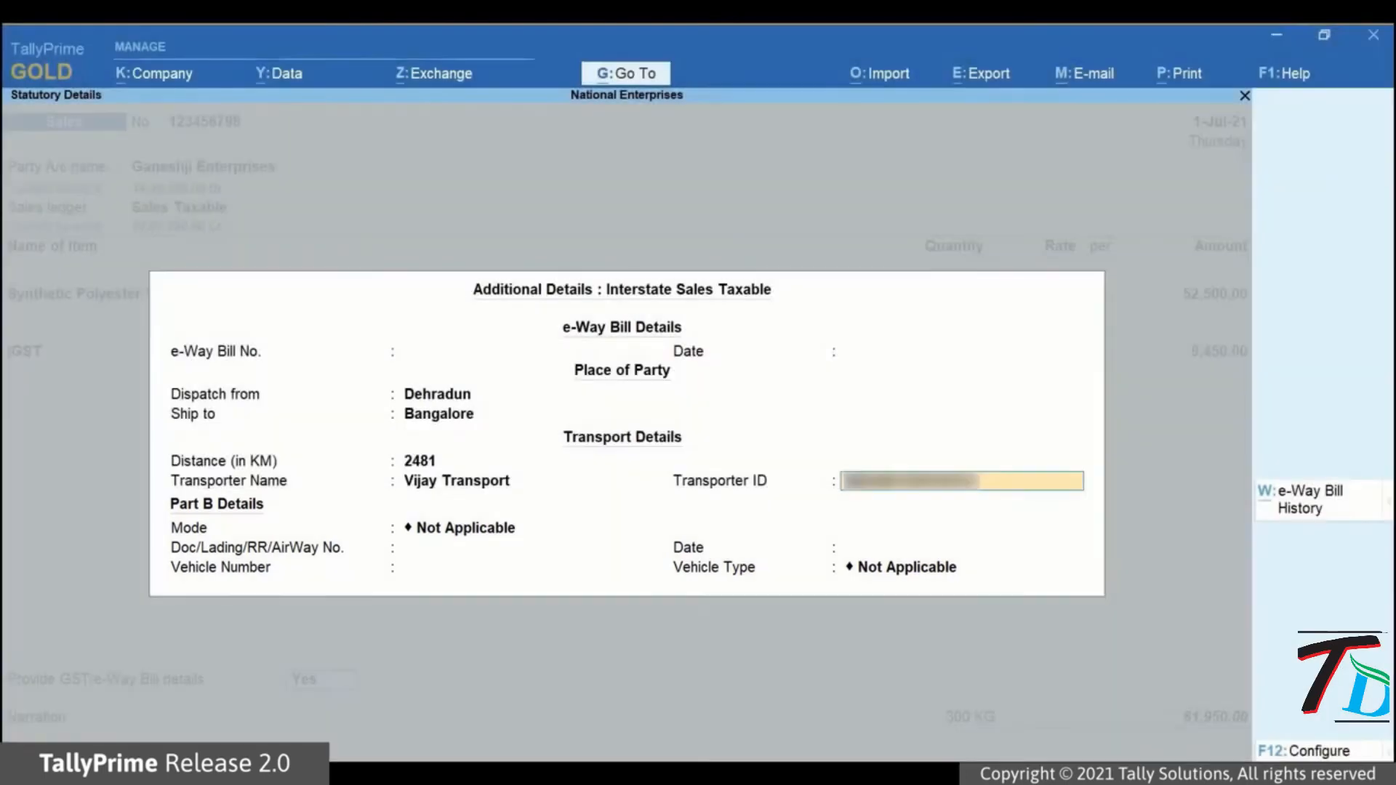
key(Return)
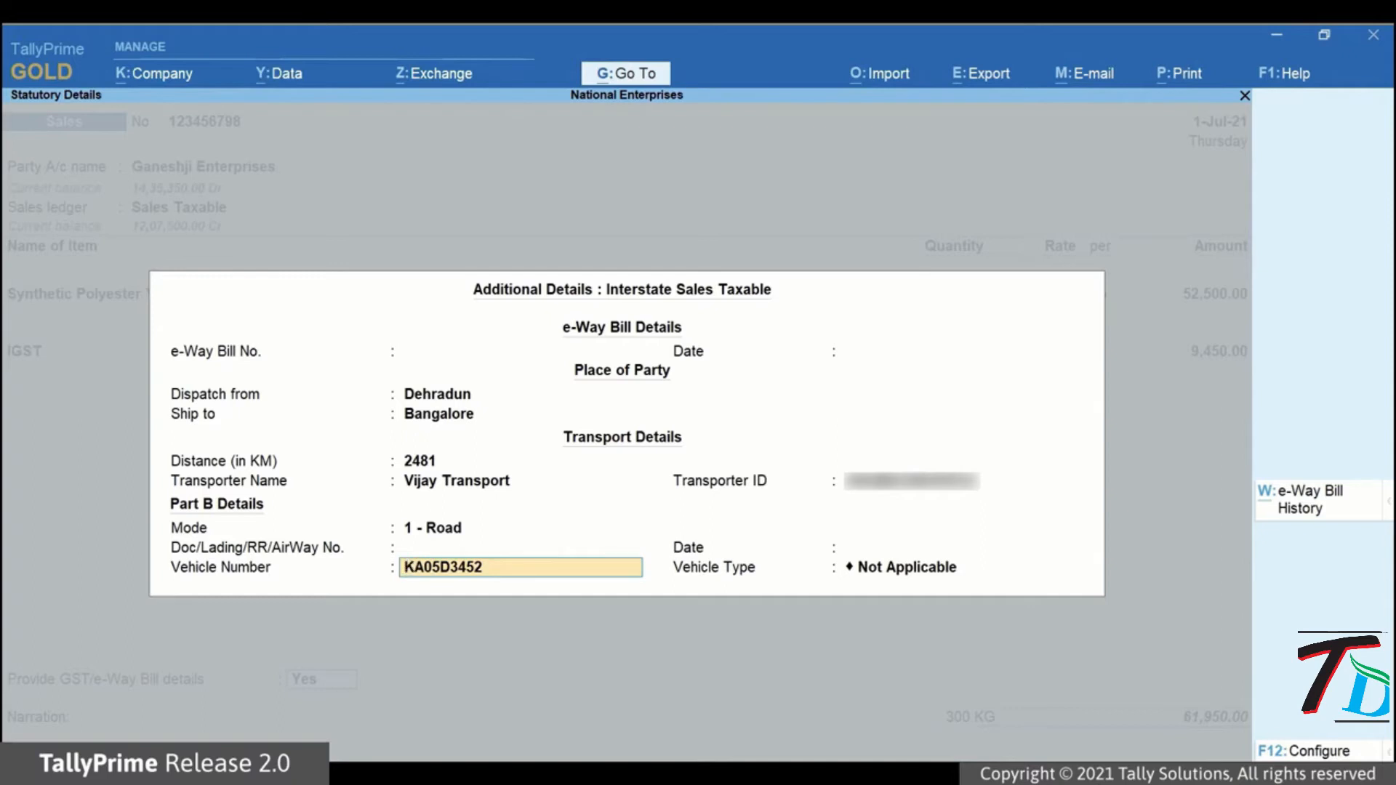
key(Return)
key(Down)
key(Down)
key(Return)
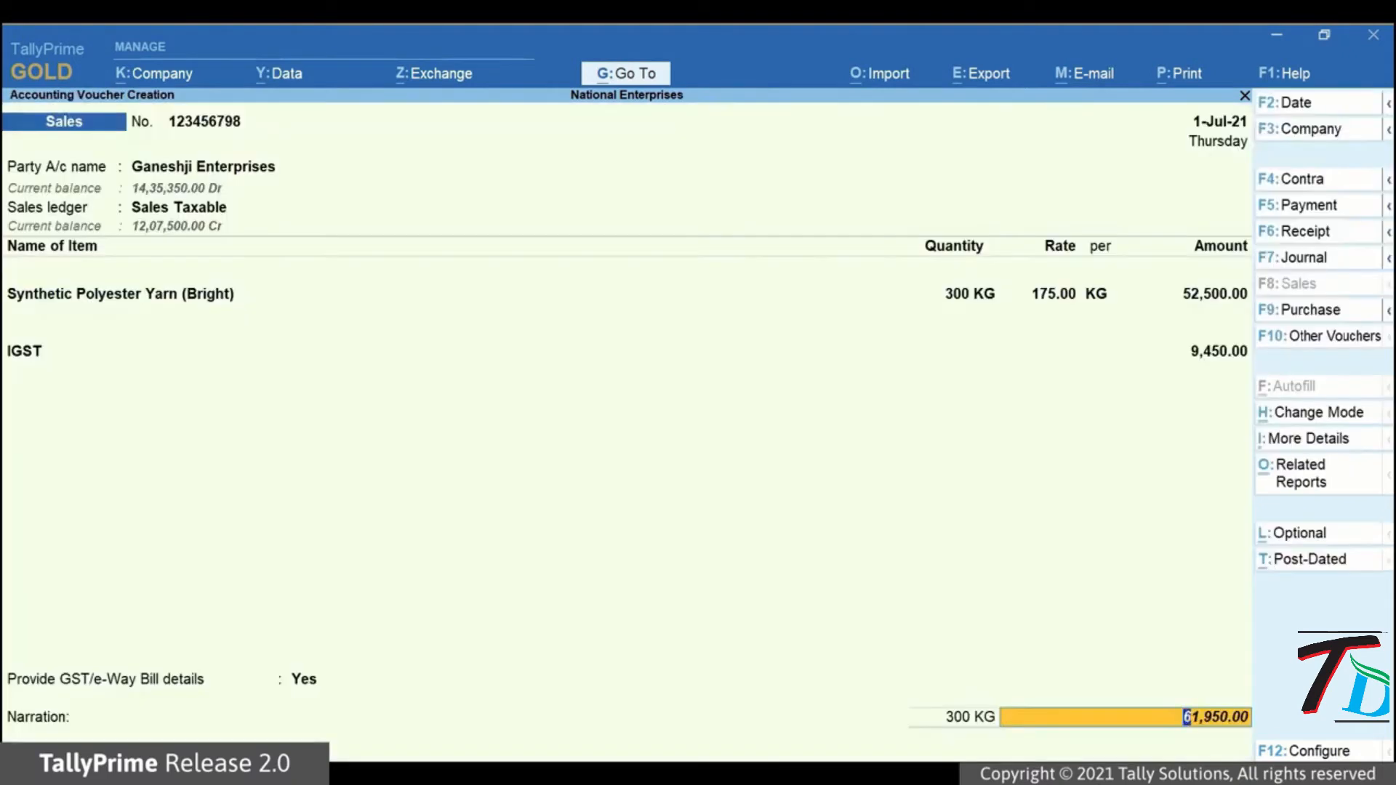
- Leave the narration blank, save the 300 KG sales voucher, and agree to send its details for e-Way Bill generation
key(Return)
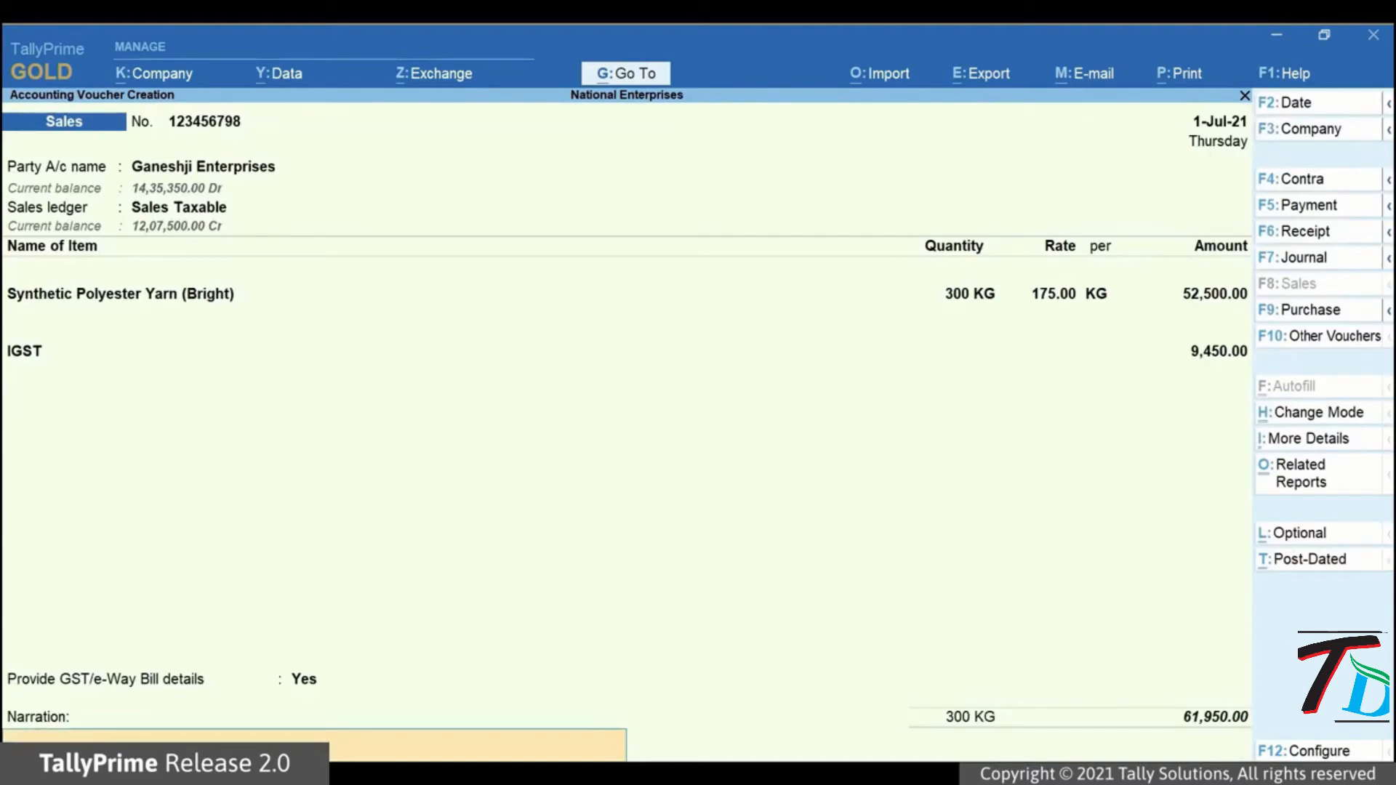
key(ctrl)
key(ctrl+a)
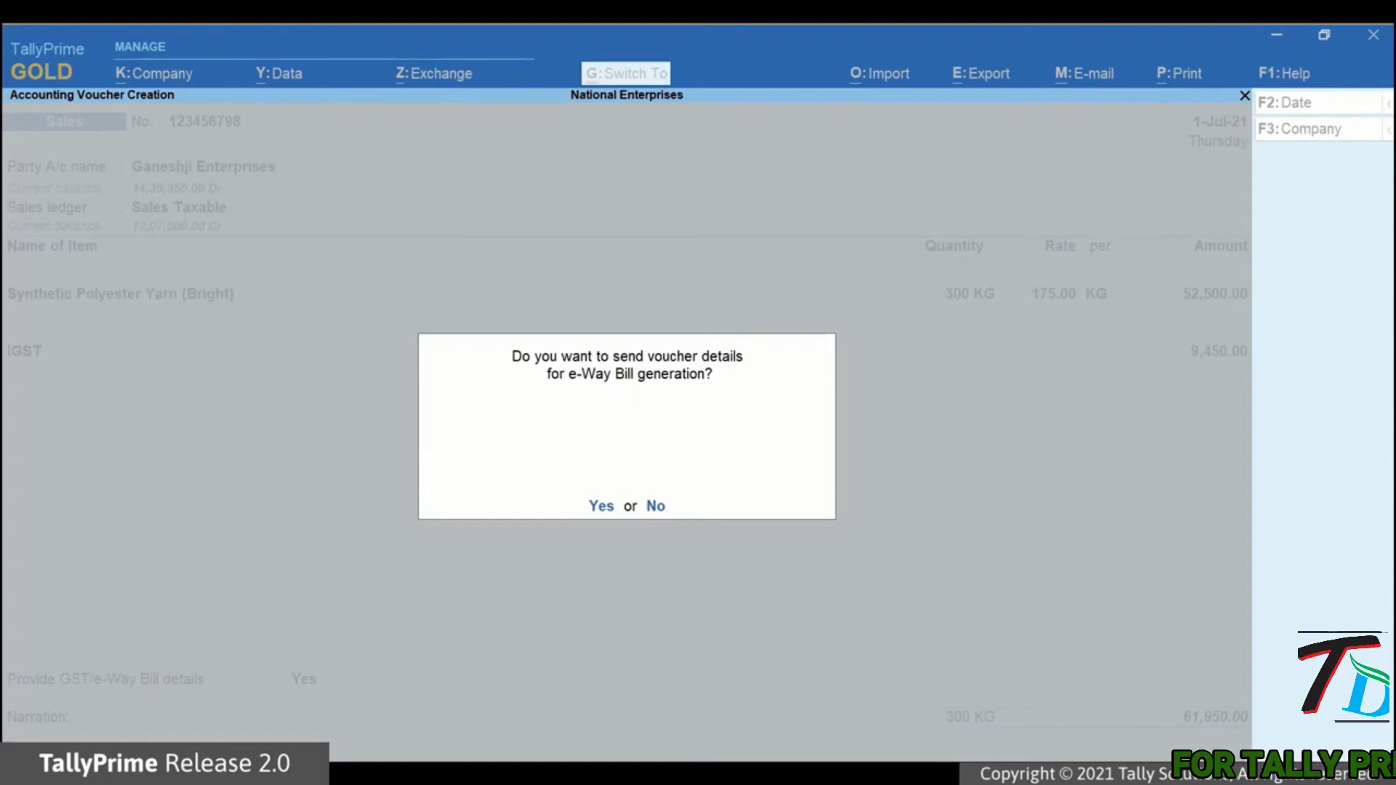
key(y)
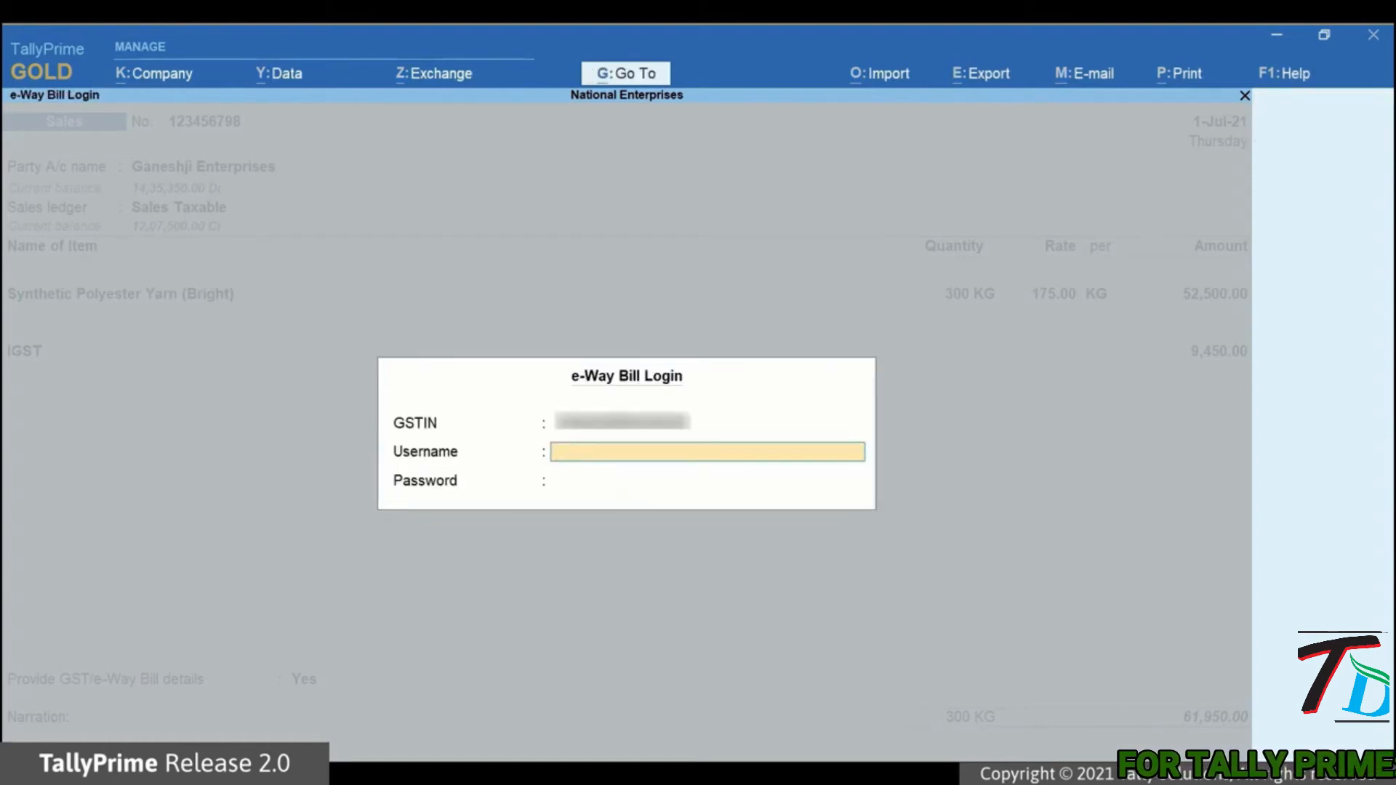
- Log in to the e-Way Bill portal with the username and password to generate the e-Way Bill
text(***************)
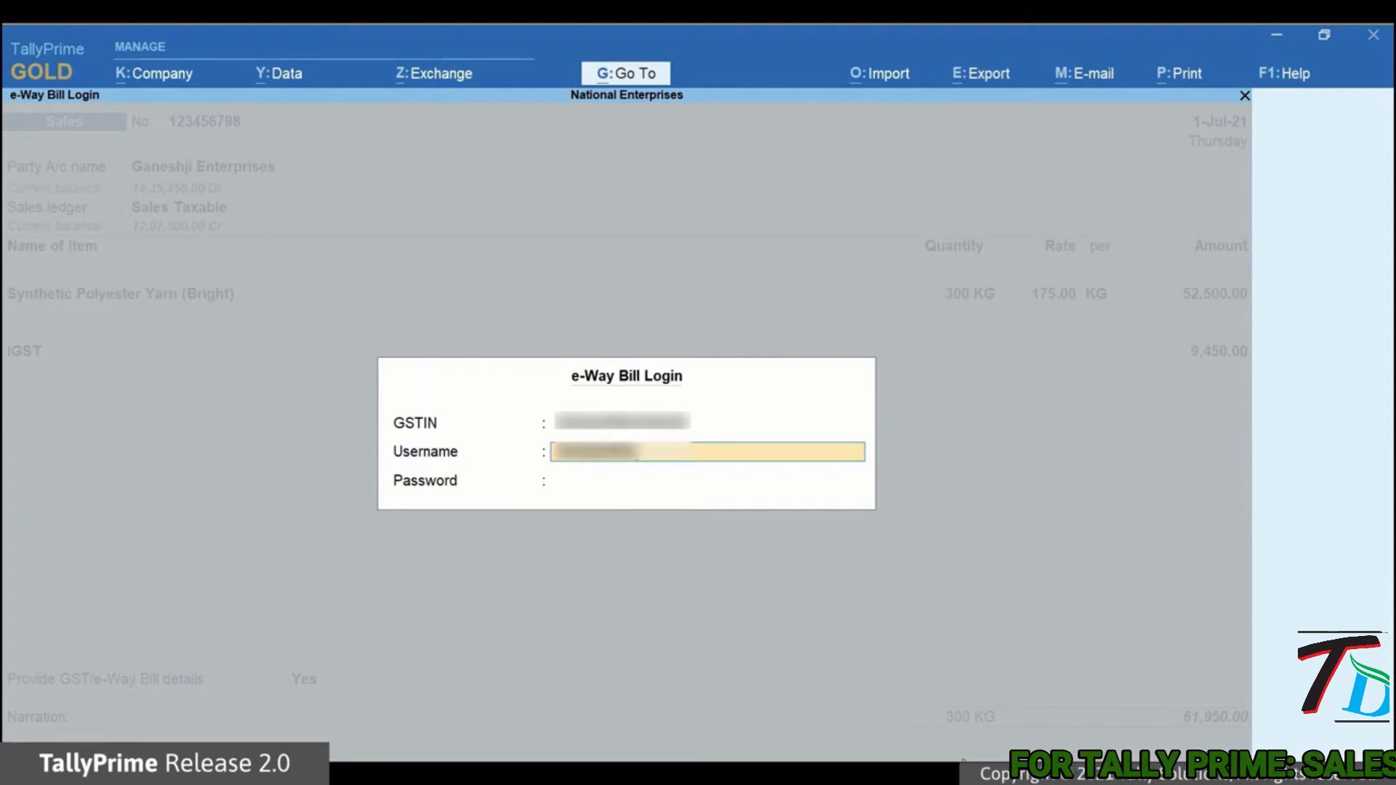
key(Return)
text(********)
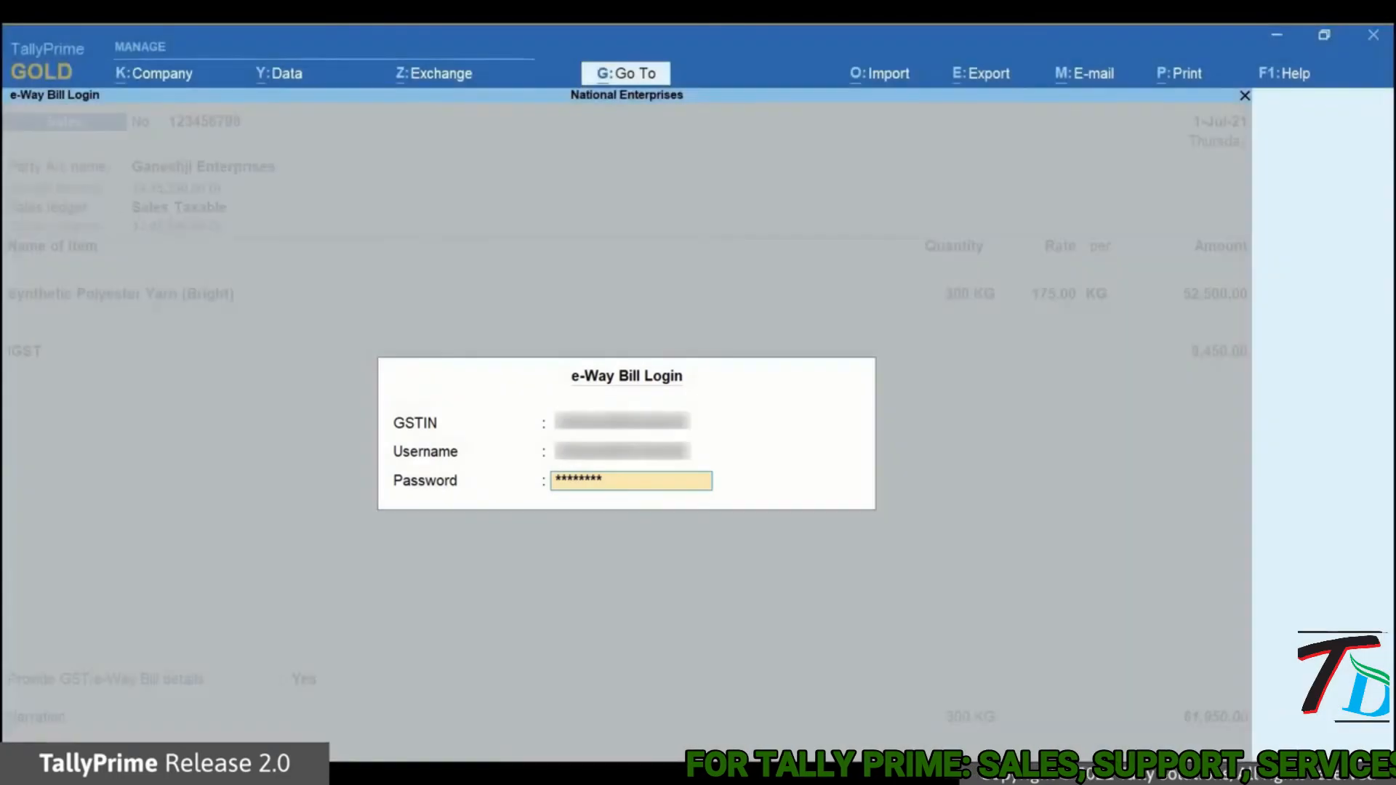
key(Return)
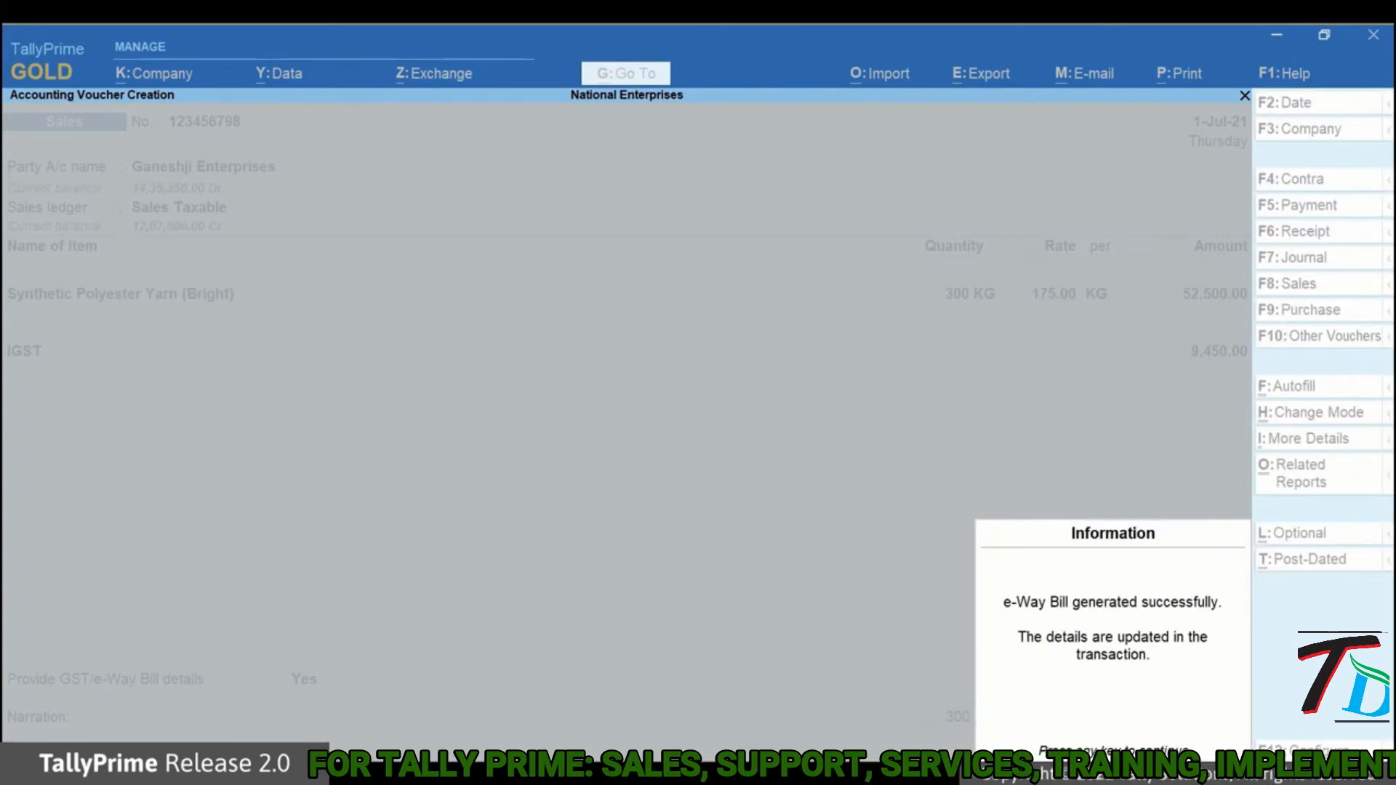
key(Return)
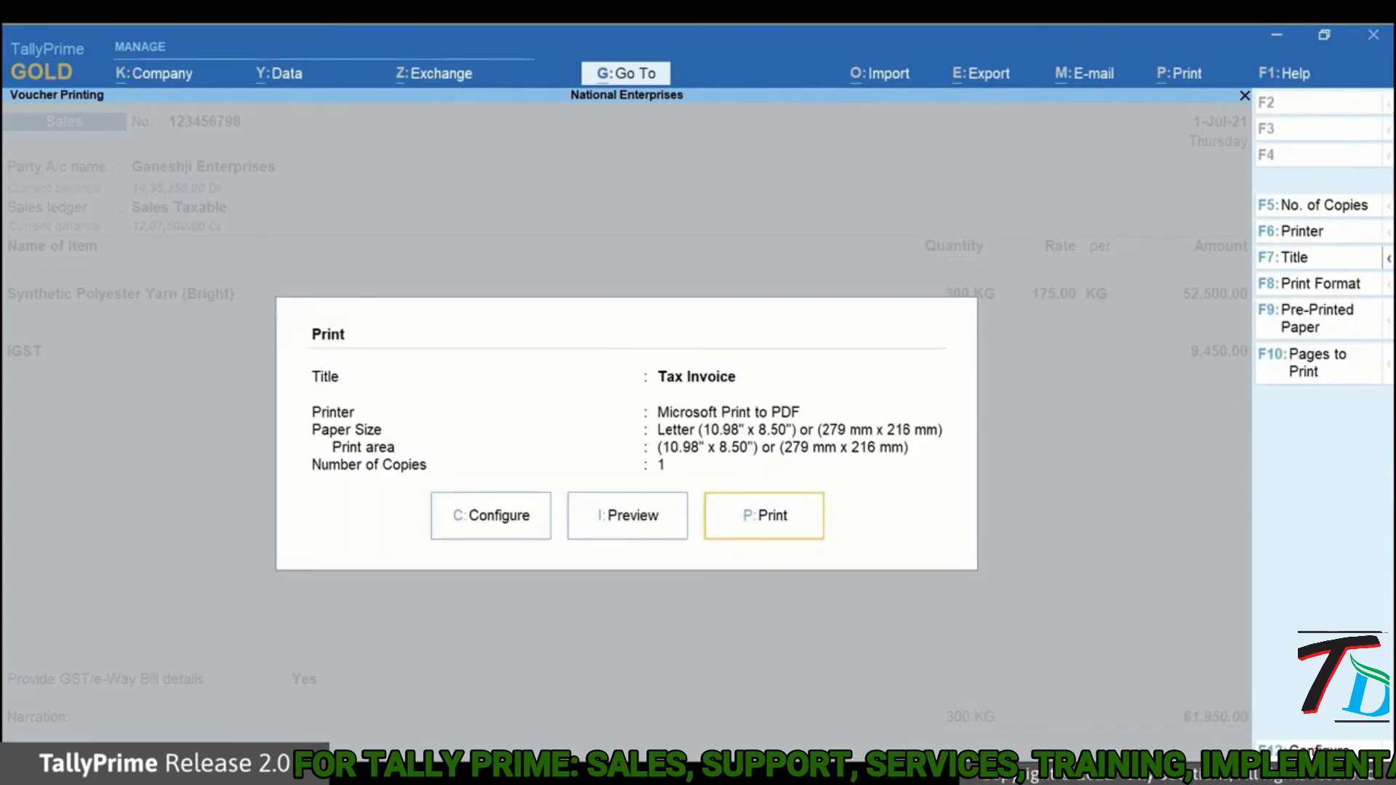
- Preview the tax invoice, examine its e-Way Bill page up close, and return to voucher creation
click(630, 524)
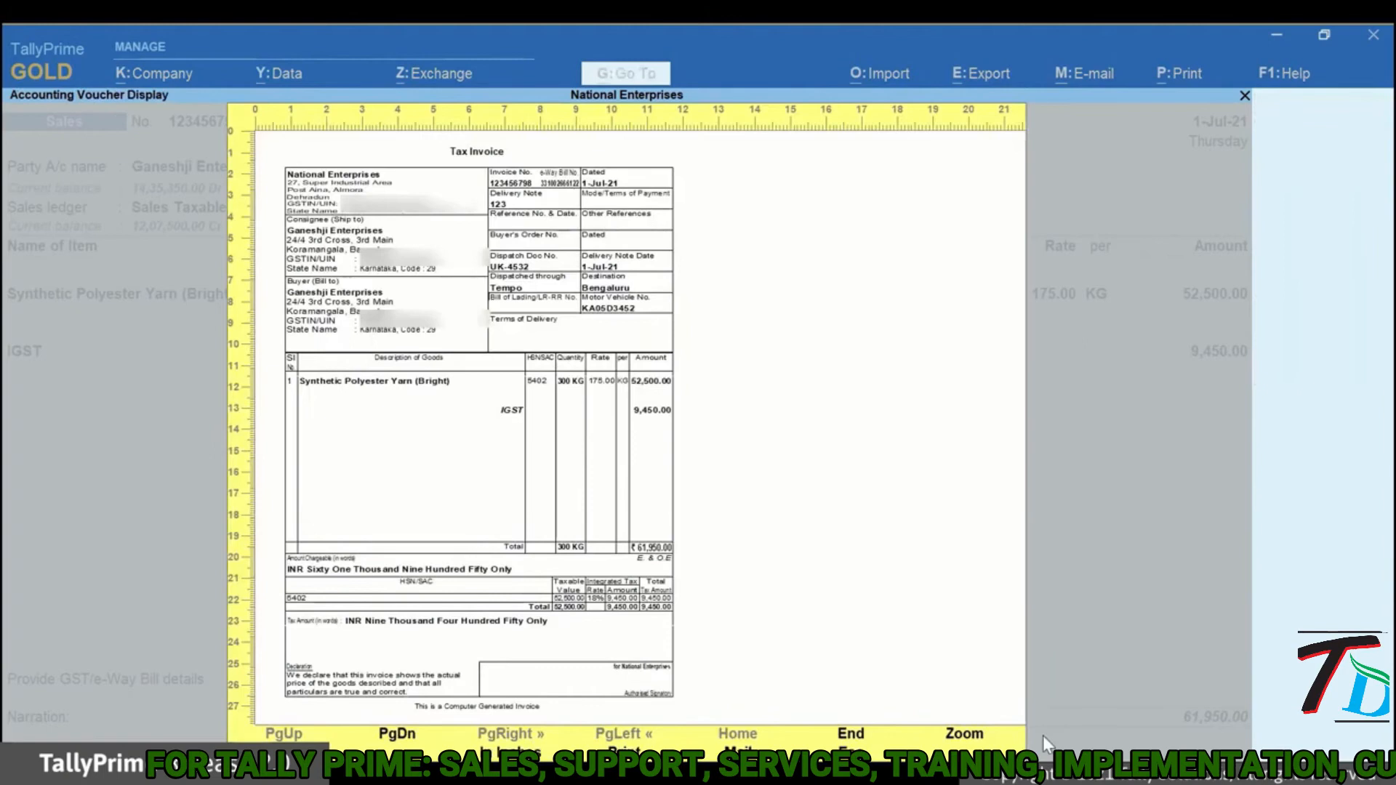
key(Page_Down)
key(alt+z)
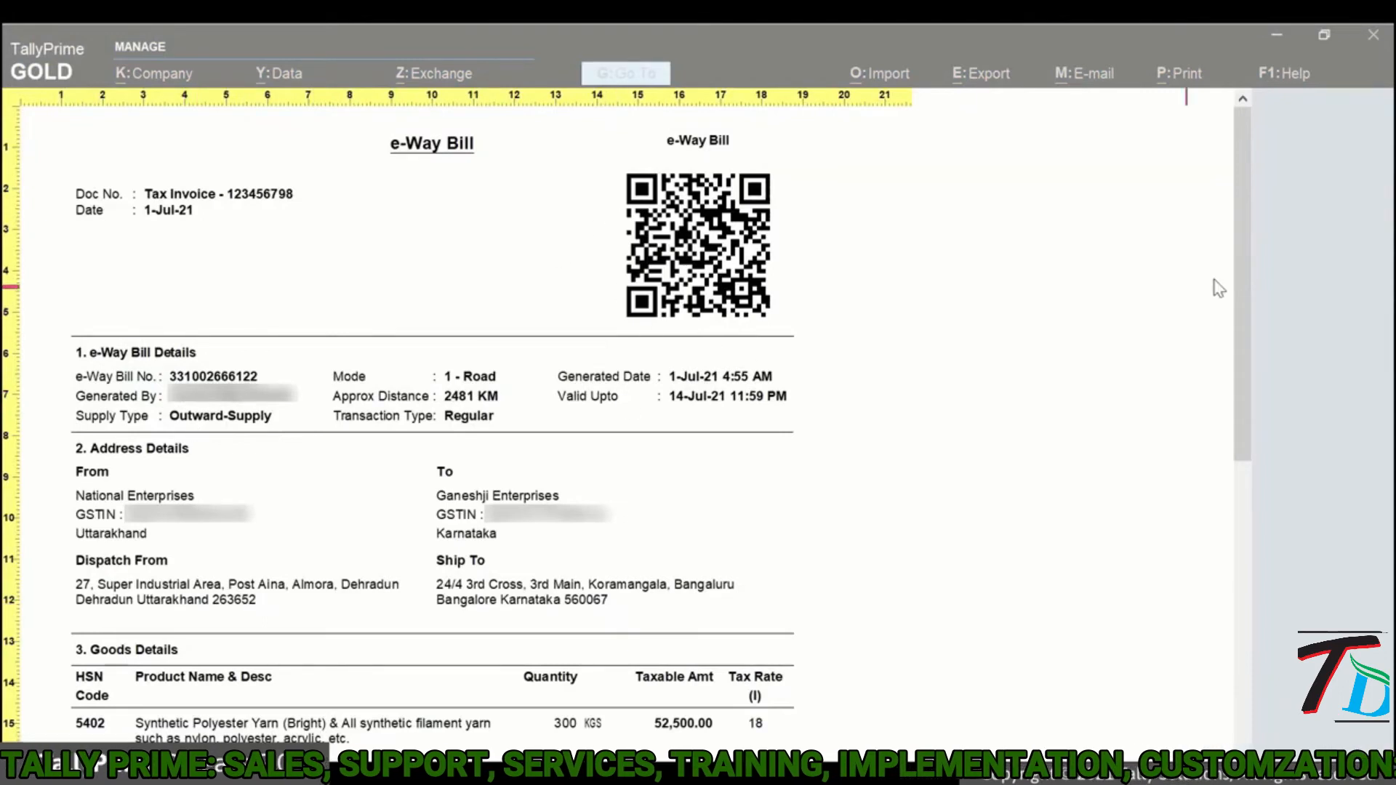
key(Escape)
key(Escape)
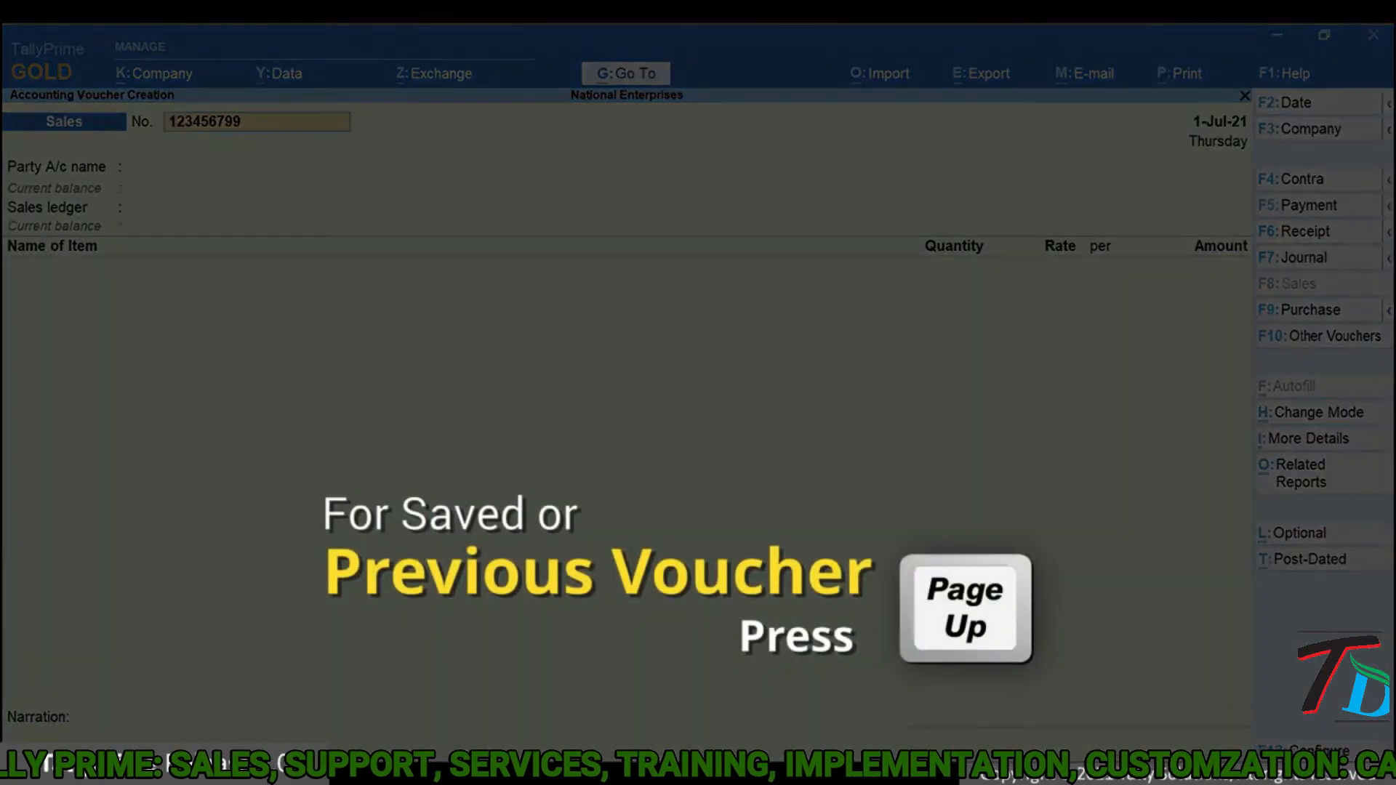
- In the previously saved sales voucher, set Provide GST/e-Way Bill details to Yes
click(302, 680)
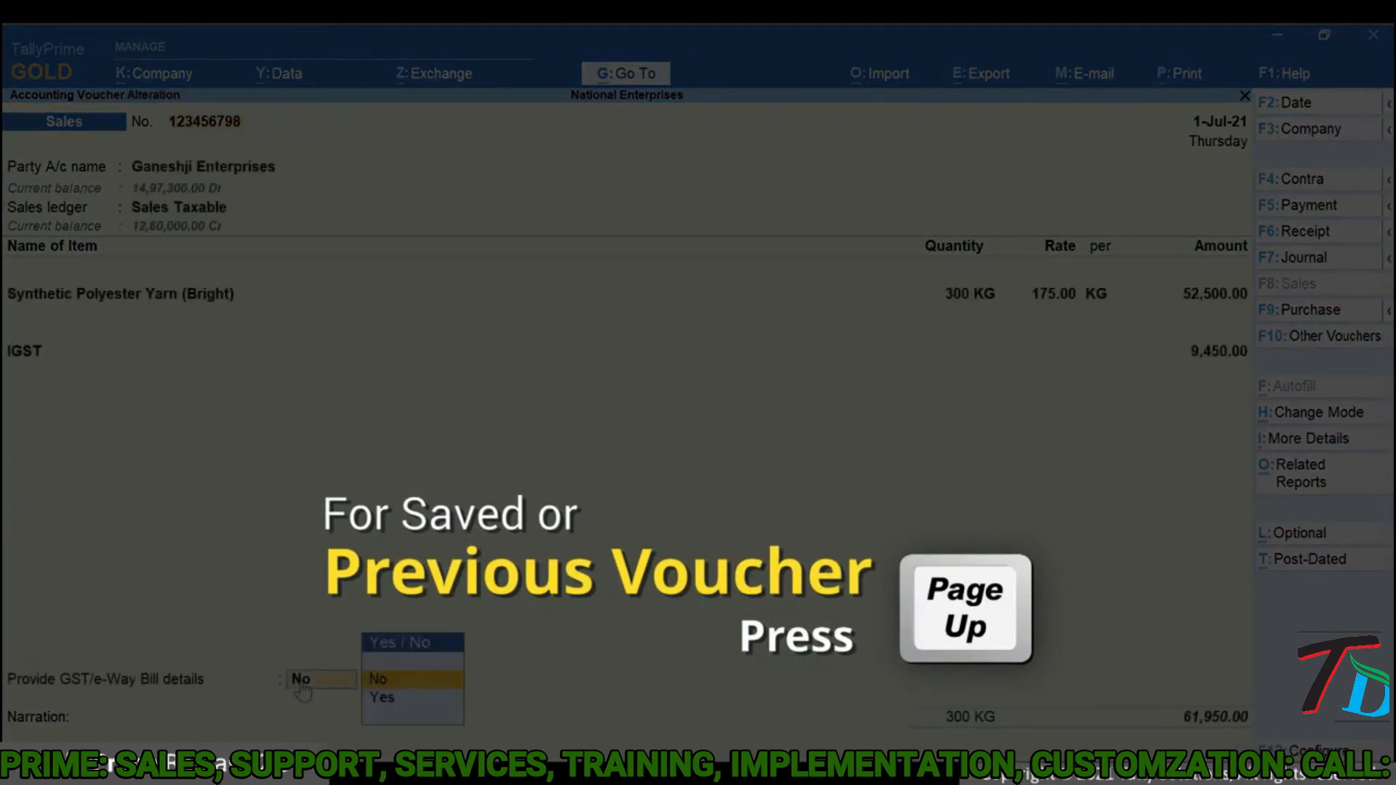
key(y)
key(Return)
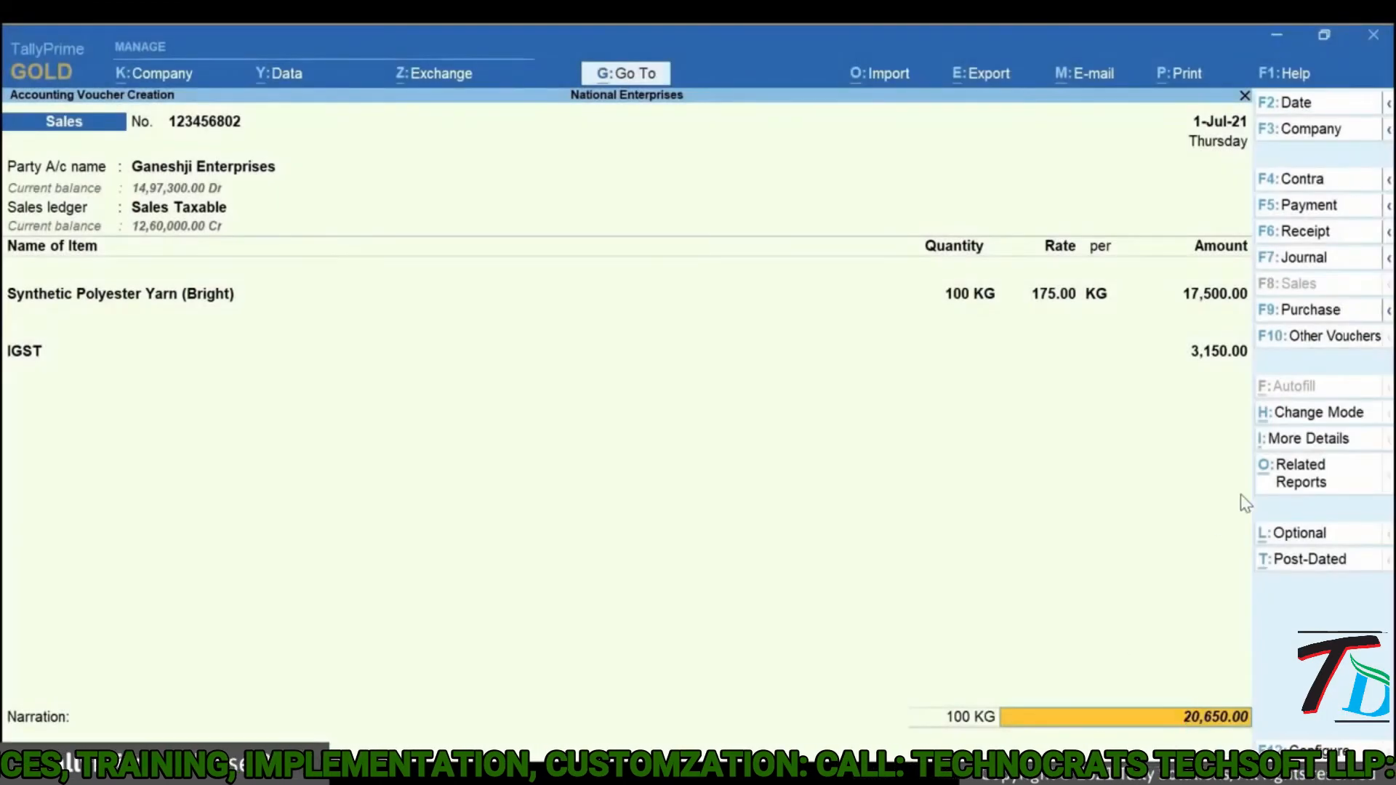
- Open More Details for the 100 KG sales voucher and expand the list to show more options
click(1306, 441)
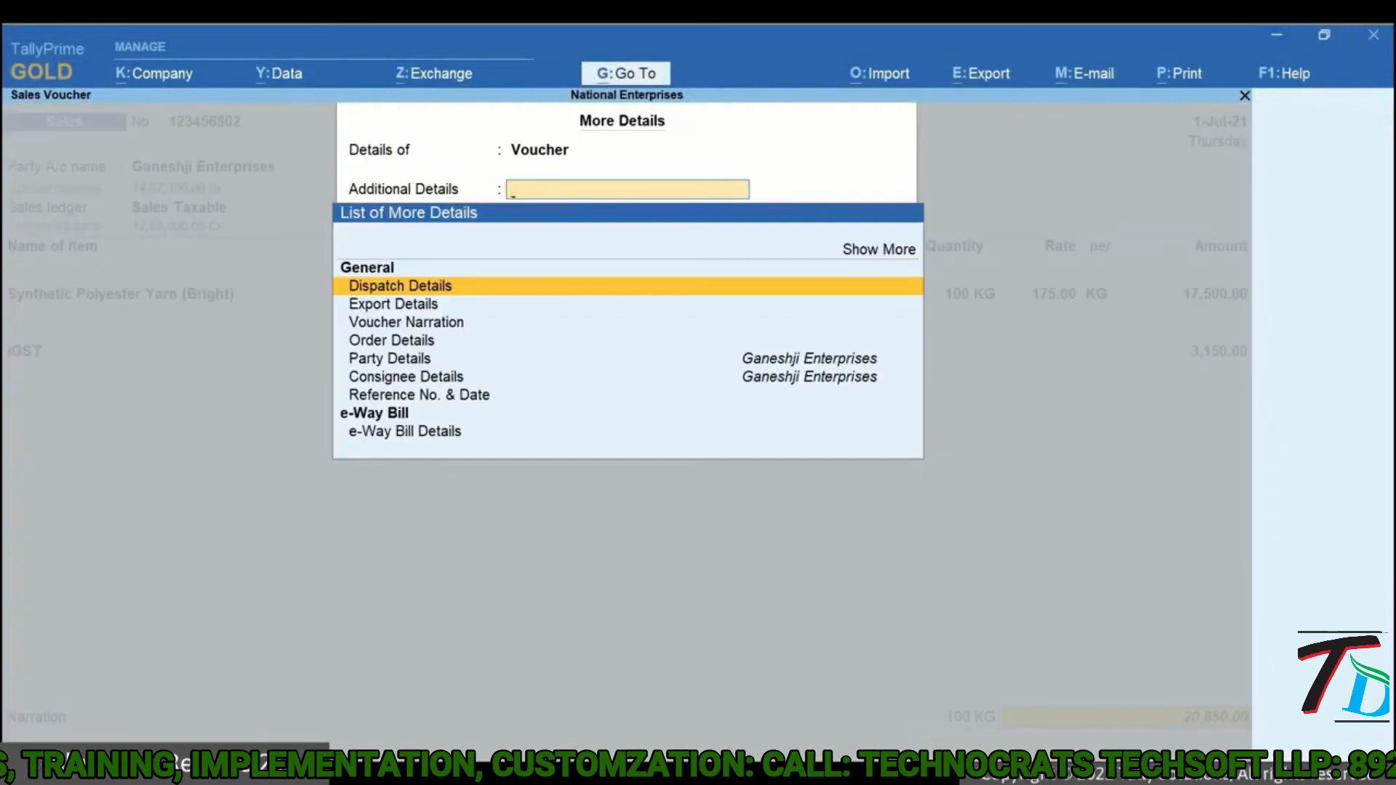
key(Up)
key(Up)
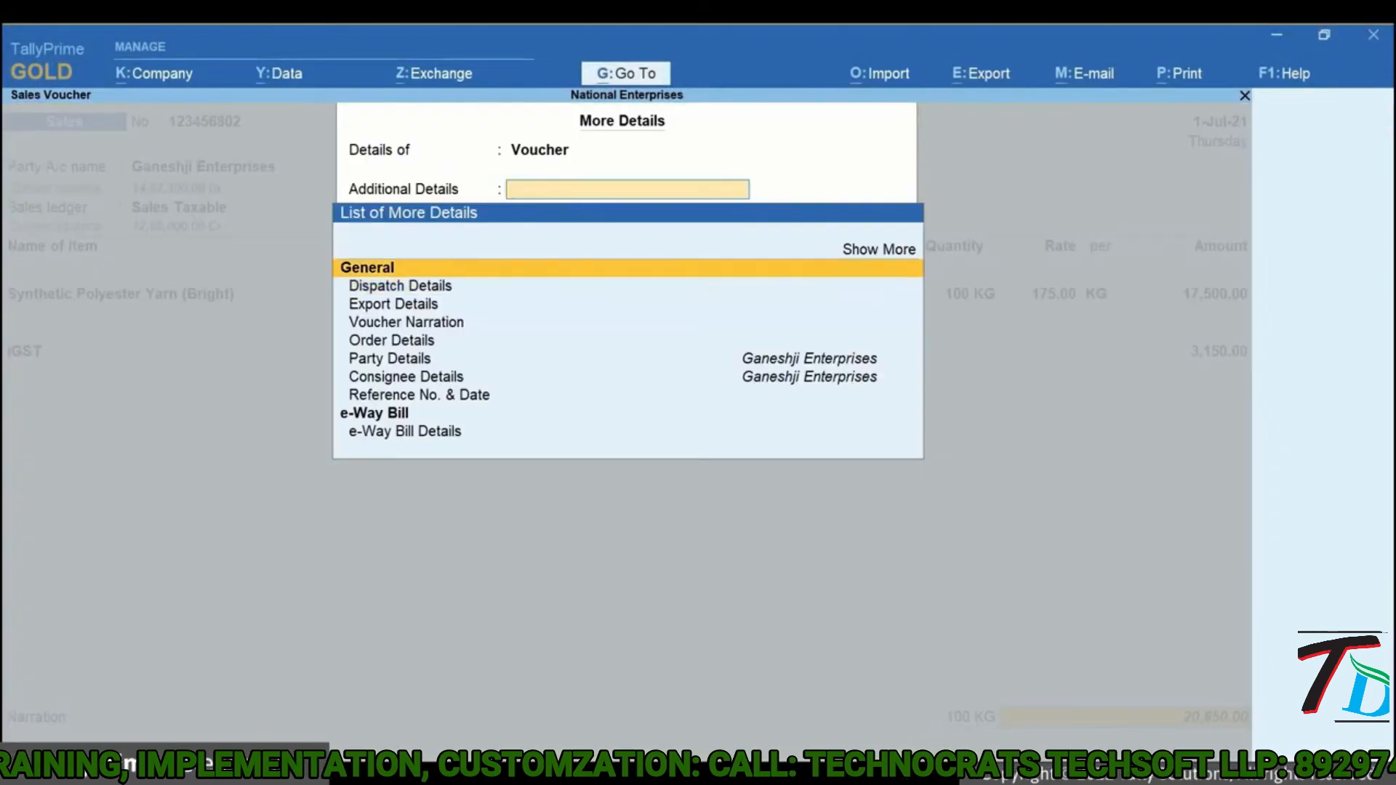
key(Return)
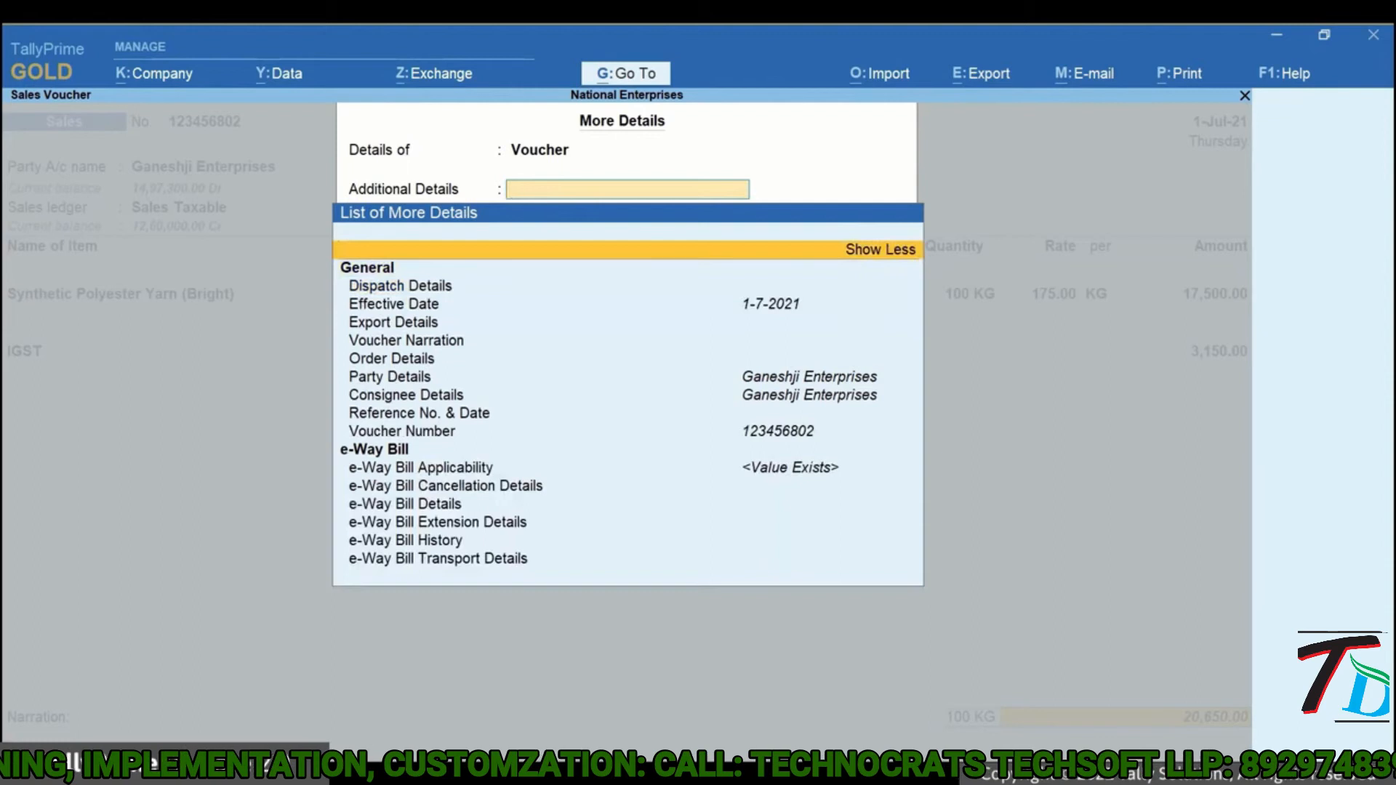
- In e-Way Bill Applicability, set Generate e-Way Bill by ignoring the Threshold Limit to Yes
key(Down)
key(Down)
key(Down)
key(Down)
key(Down)
key(Down)
key(Down)
key(Down)
key(Down)
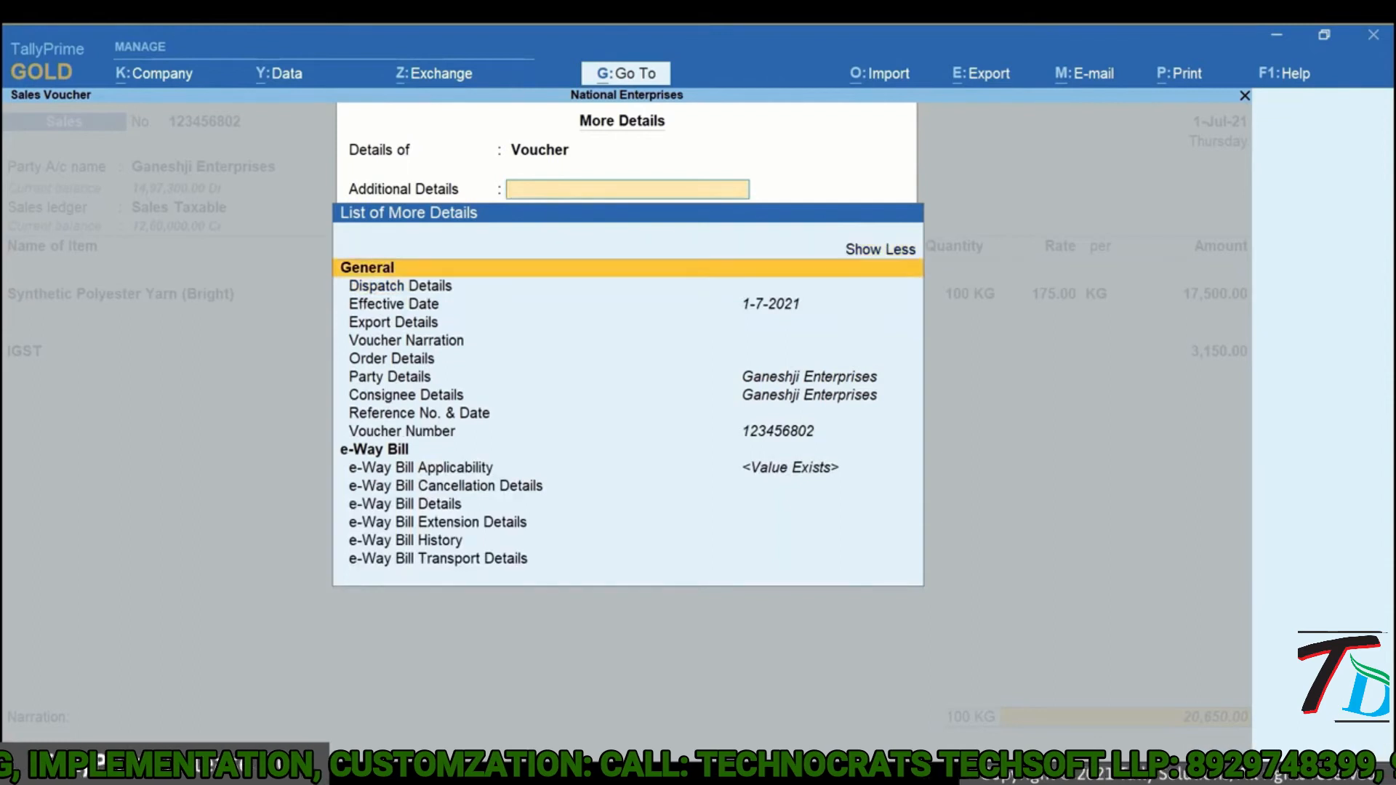
key(Down)
key(Down)
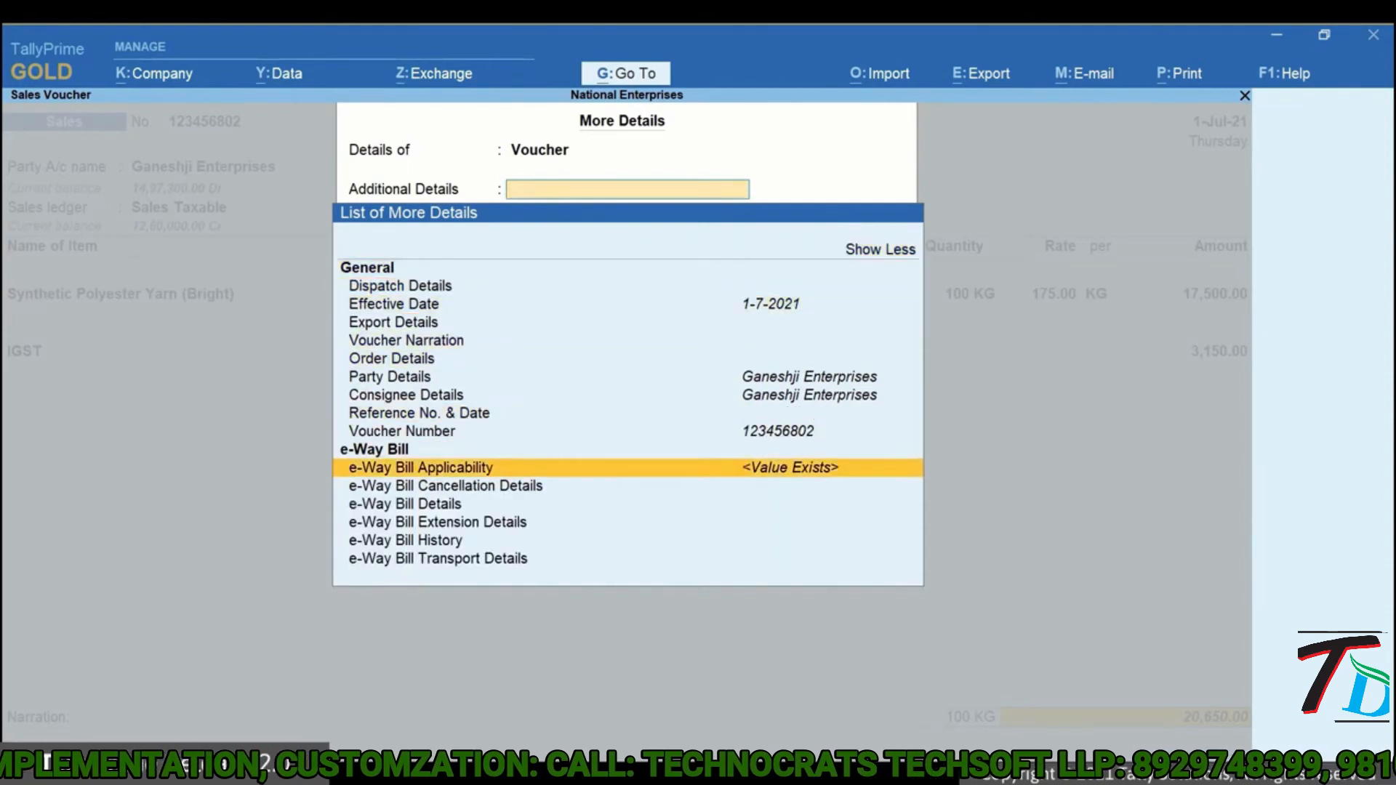
key(Return)
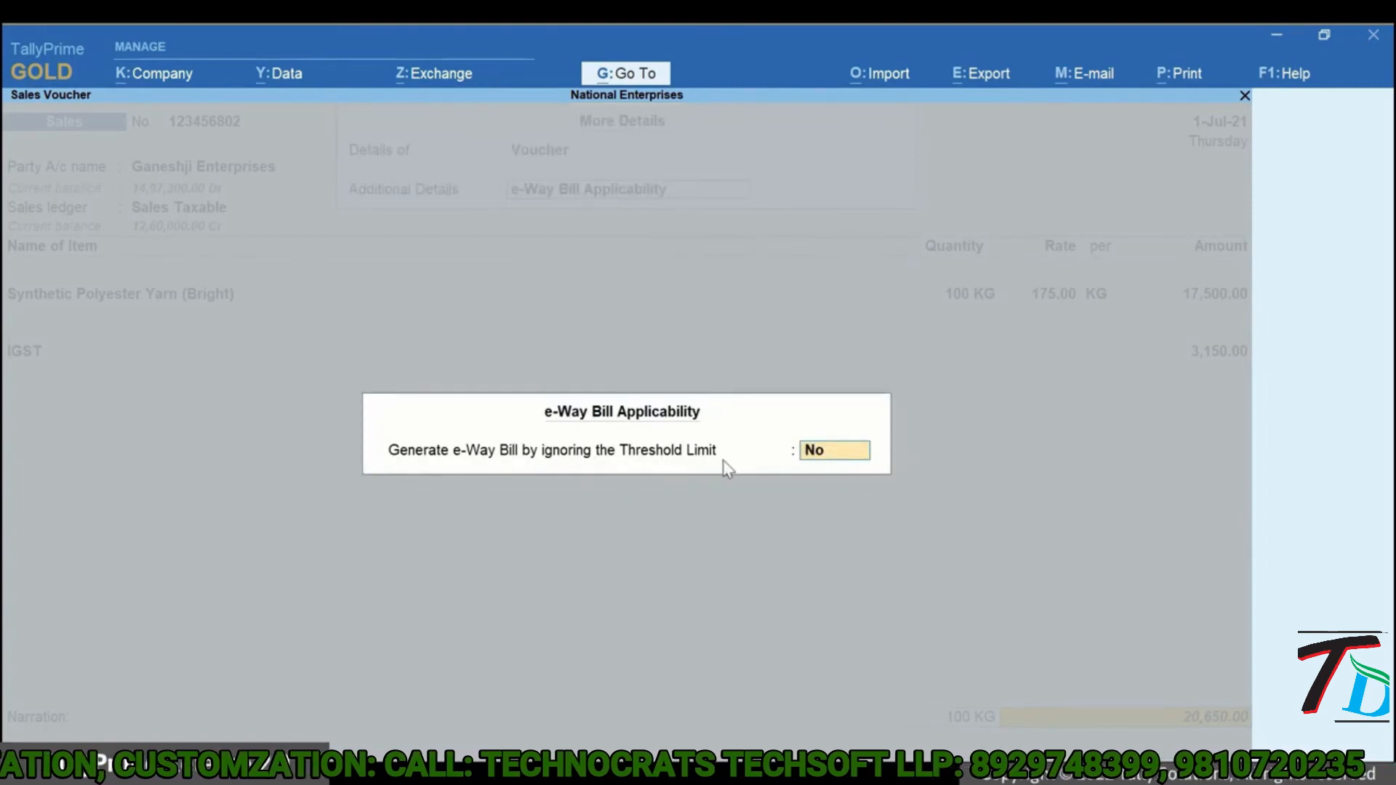
key(y)
key(Return)
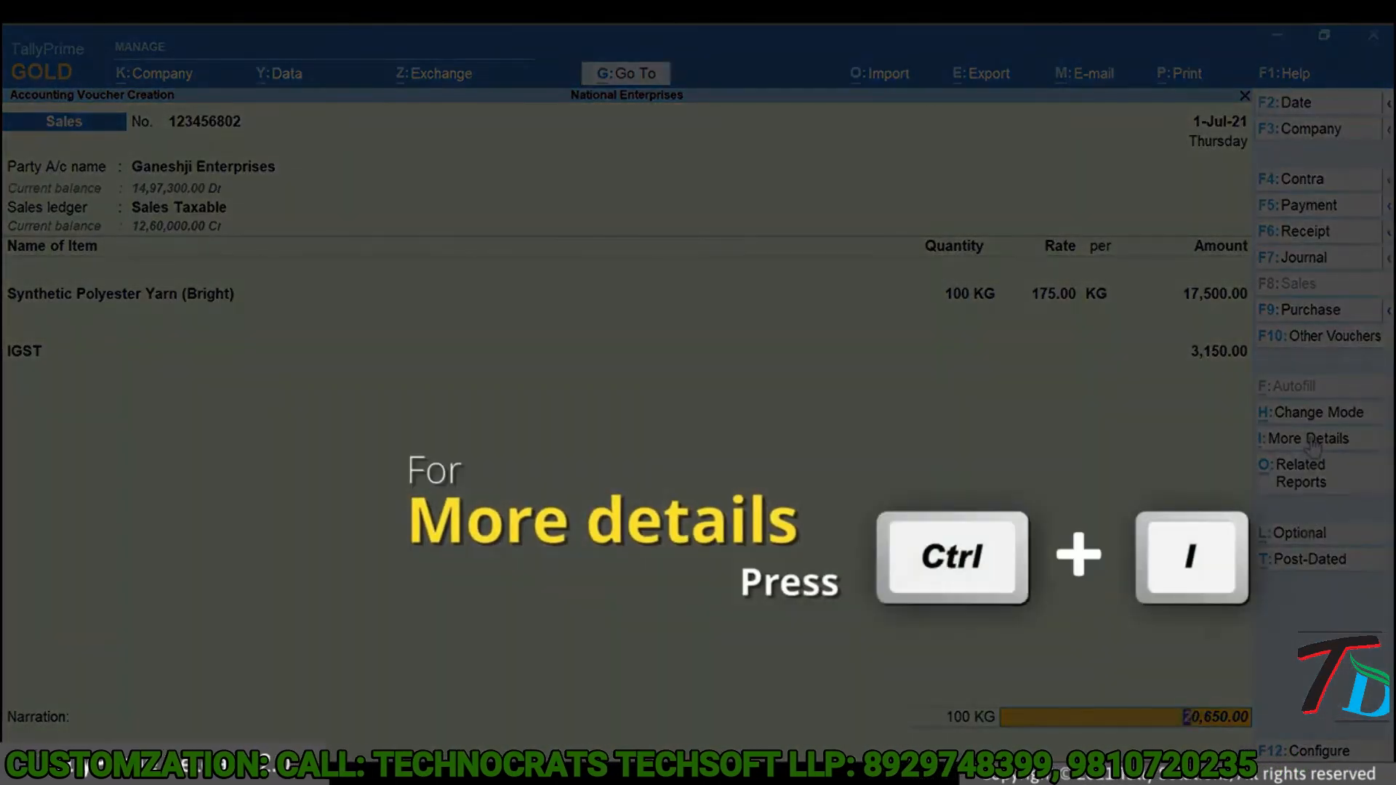
- Open the e-Way Bill Details of the 100 KG sales voucher from More Details
click(1309, 440)
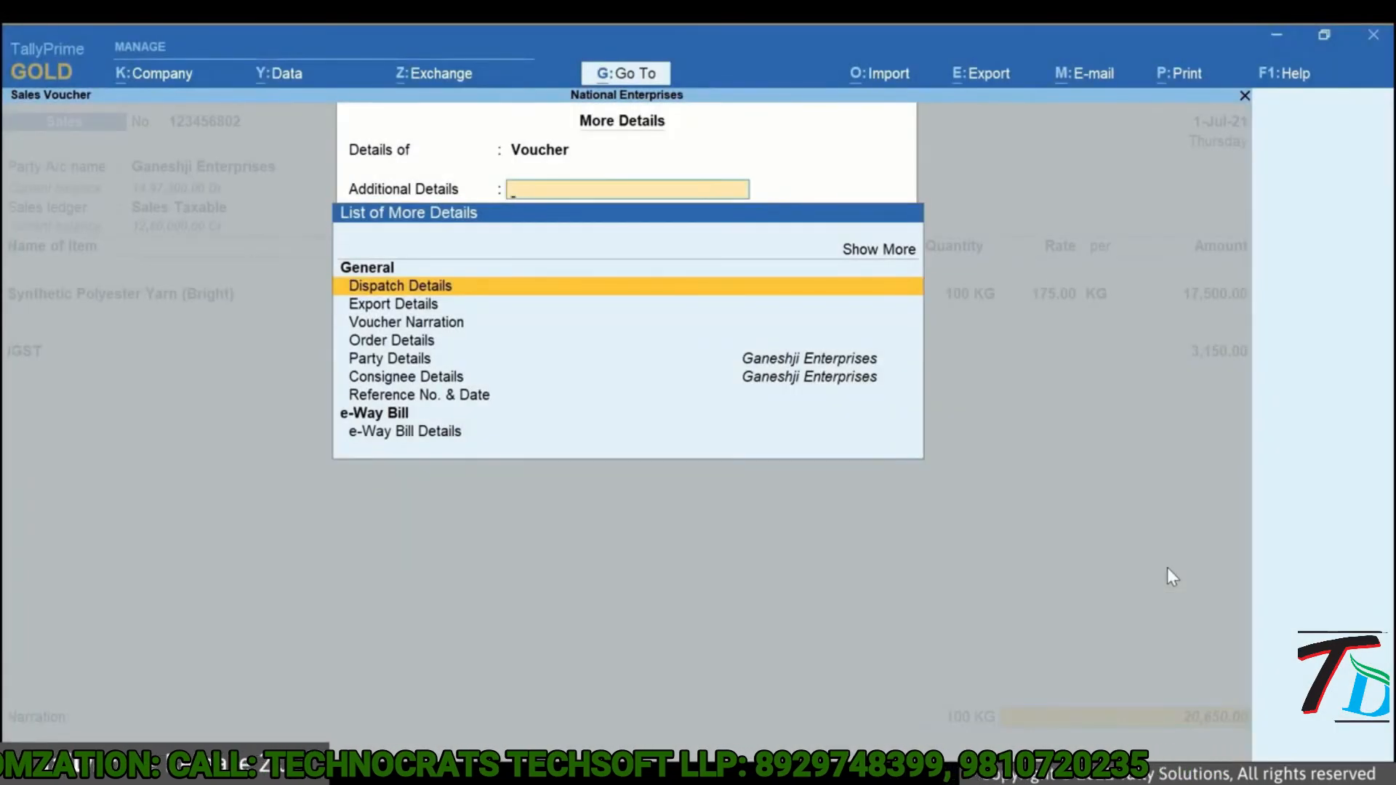
key(Down)
key(Down)
key(Down)
key(Down)
key(Down)
key(Down)
key(Down)
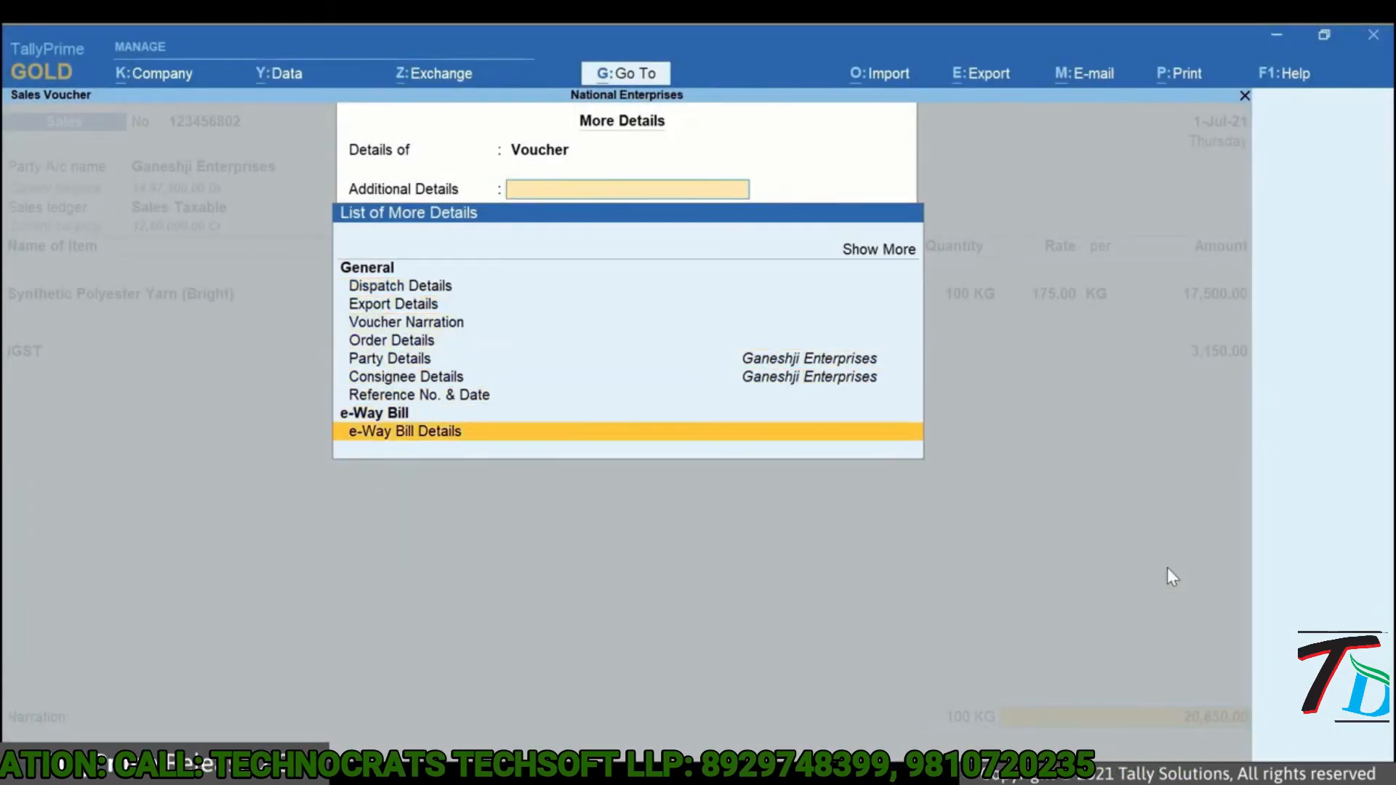
key(Return)
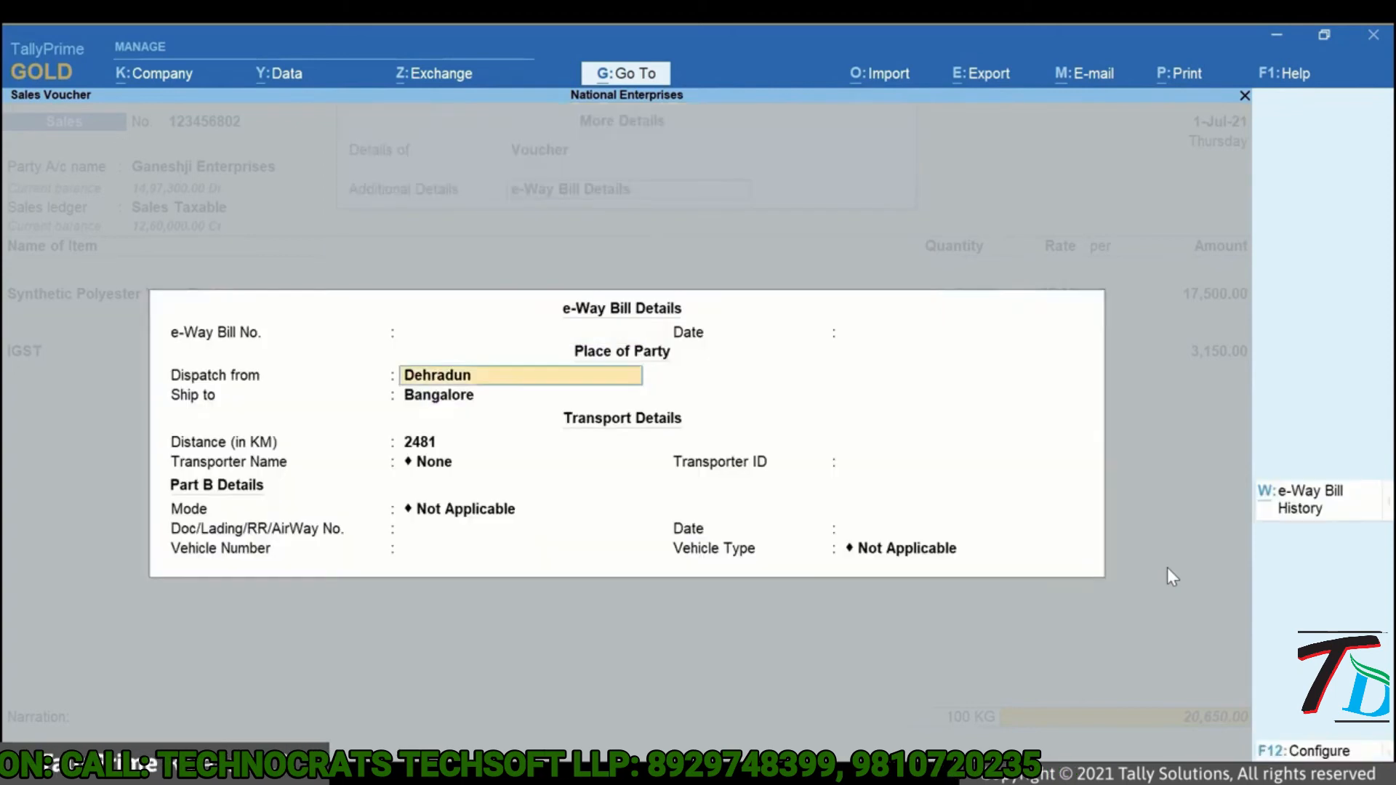
key(Return)
key(Return)
key(Return)
key(Return)
key(Return)
key(Return)
text(KA)
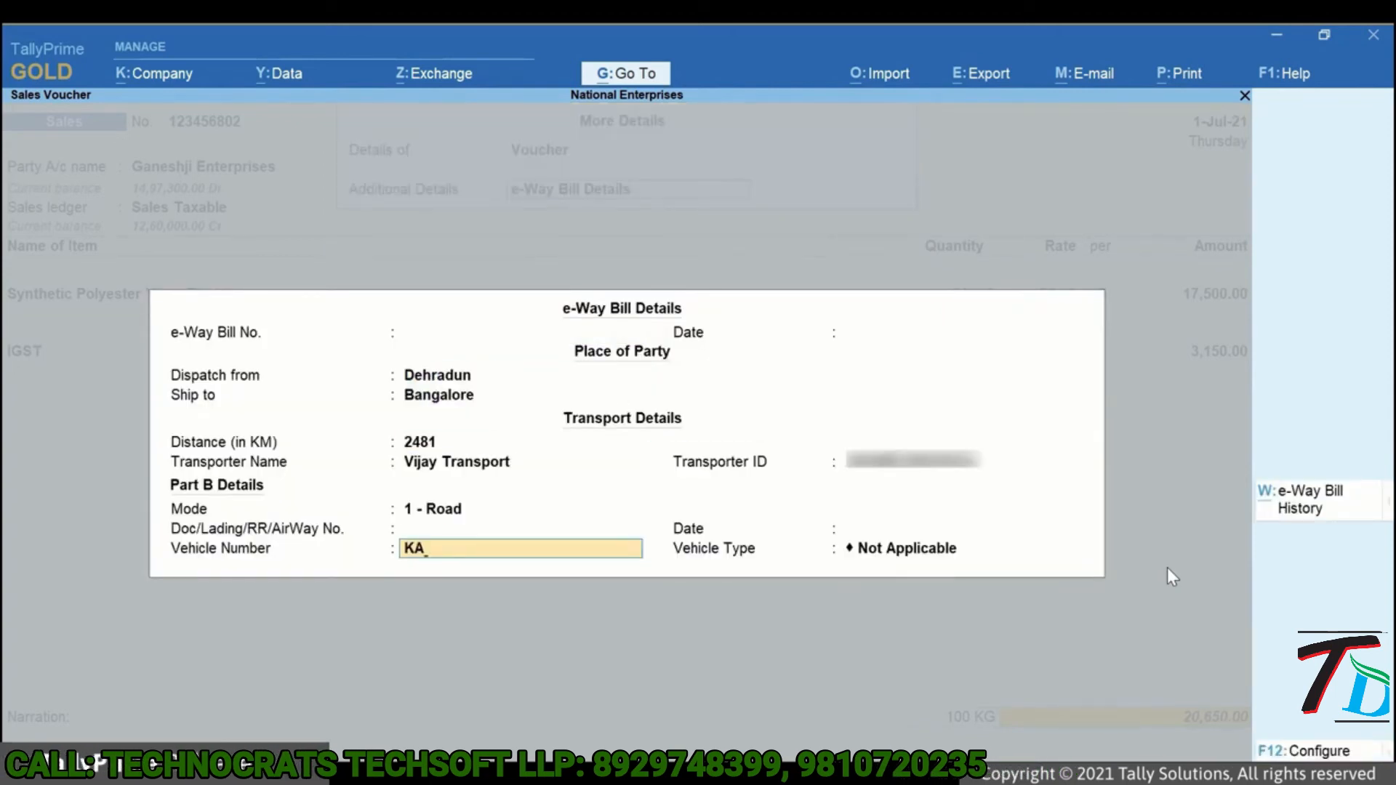
text(05T2345)
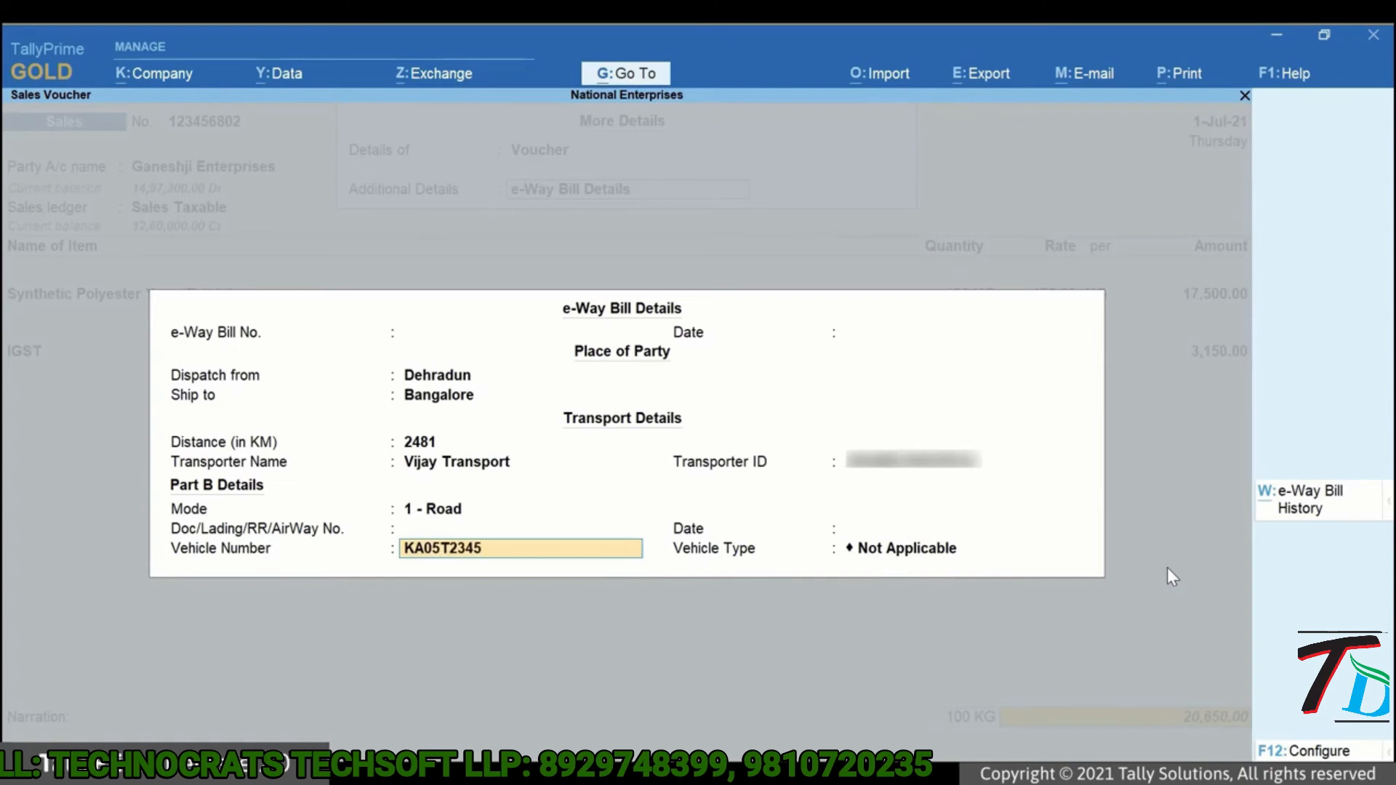
- Accept the e-Way Bill details, save the voucher, and send its details for e-Way Bill generation
key(Return)
key(Return)
key(Return)
key(Return)
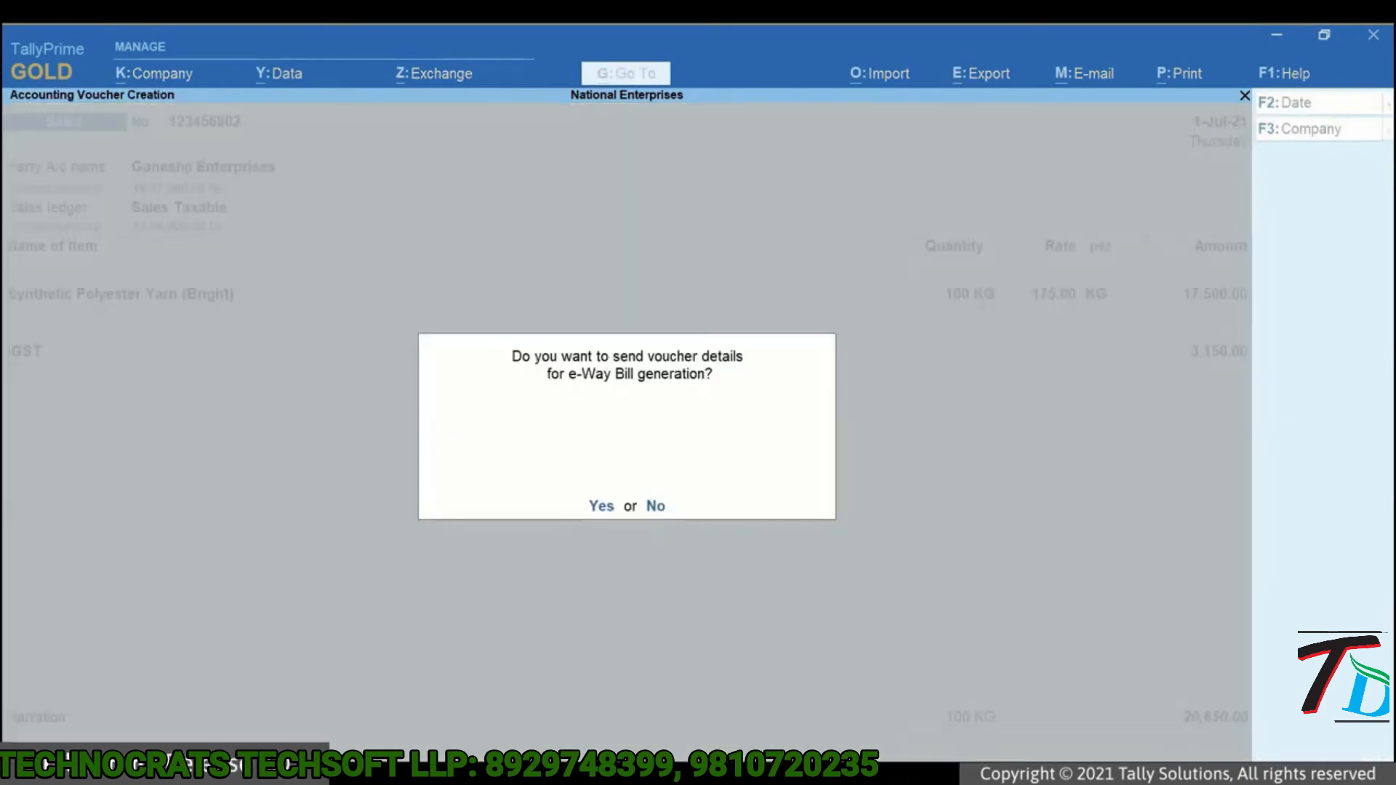
key(Return)
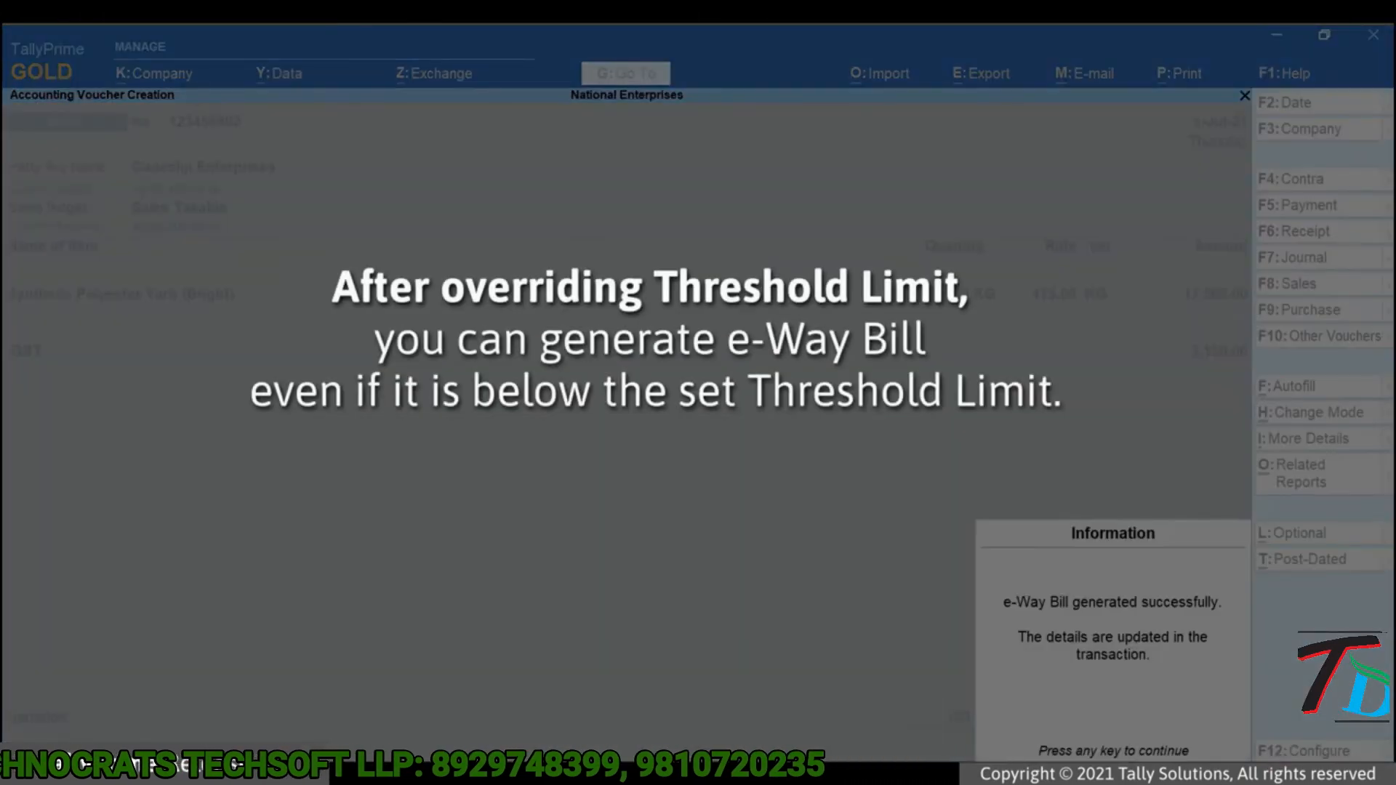
key(Return)
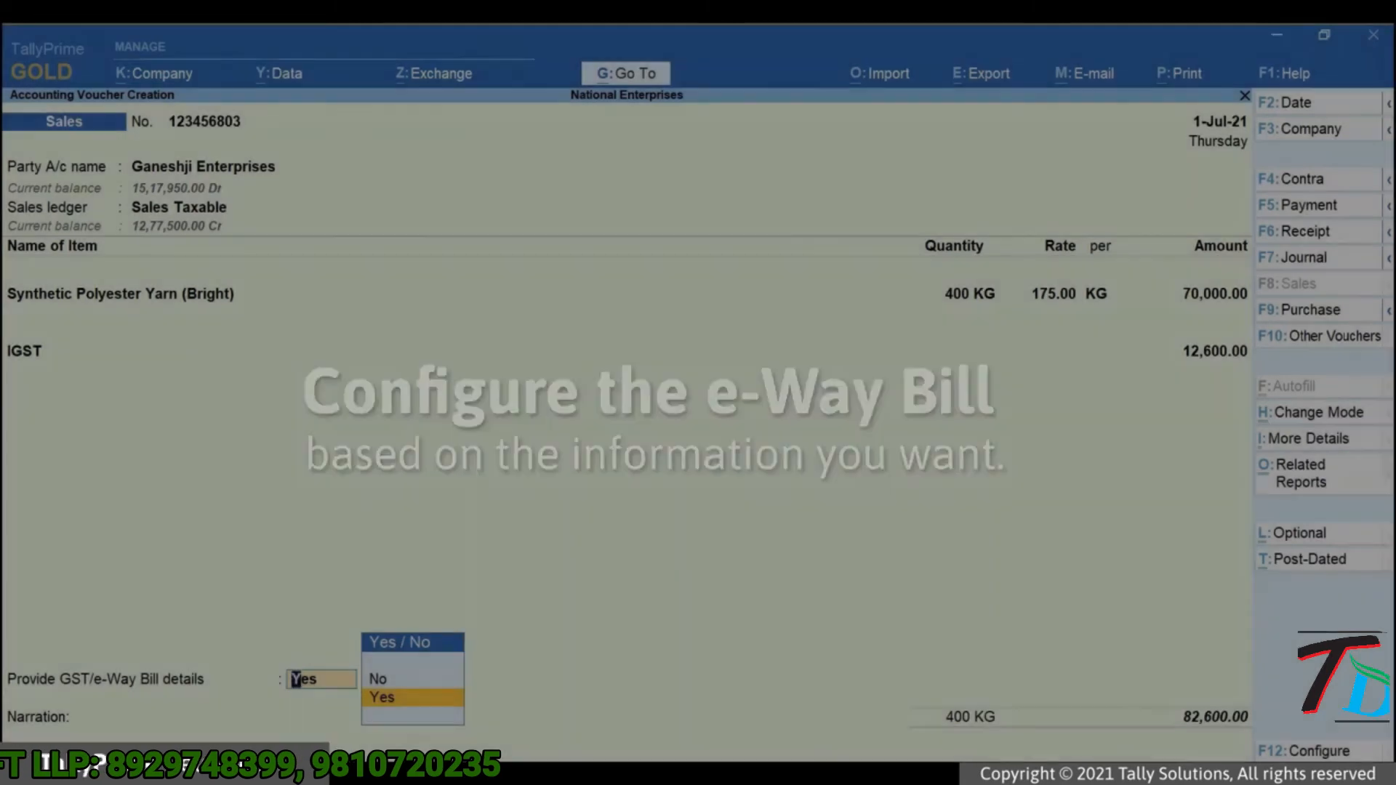
- Open the 400 KG voucher's e-Way Bill details and set Show Consolidated e-Way Bill No. and Date to Yes
key(Return)
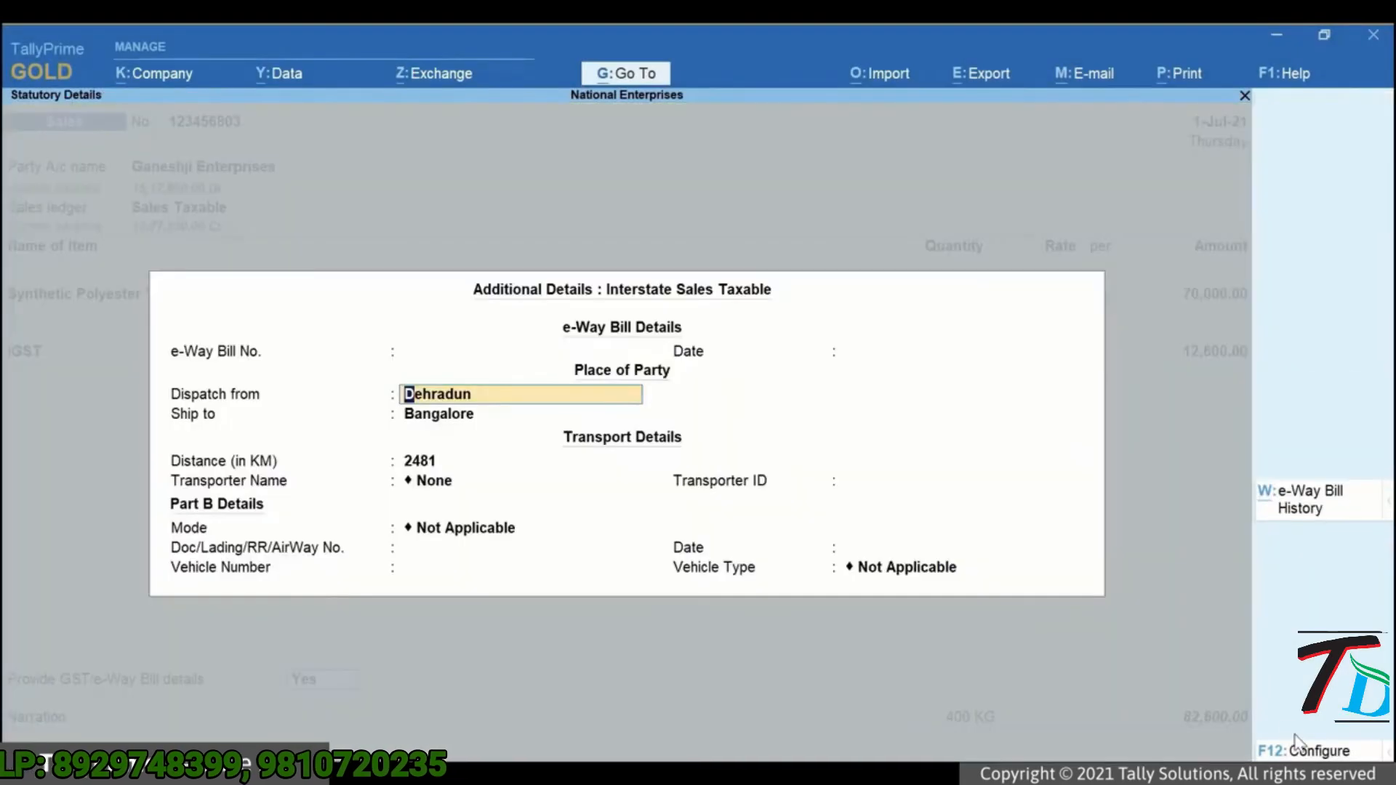
key(F12)
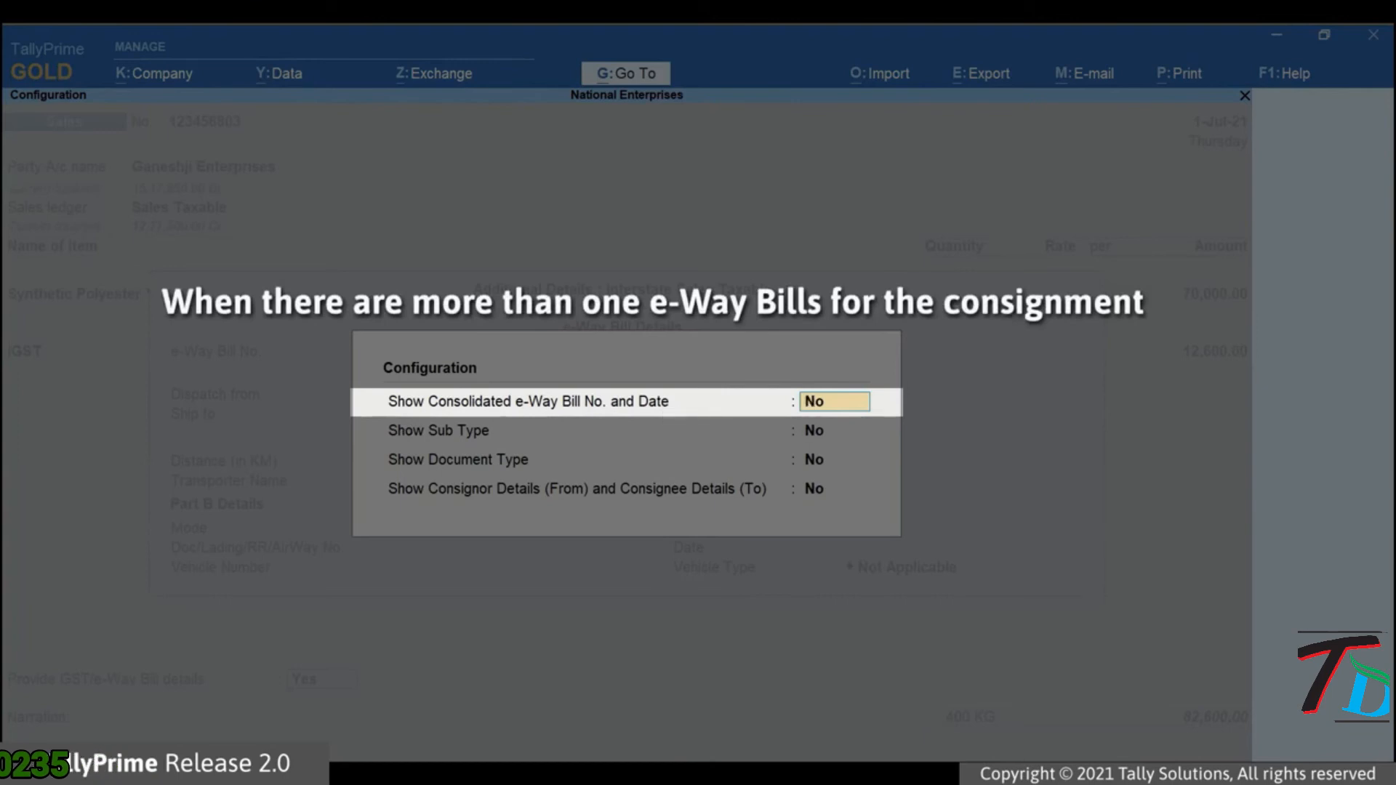
text(Yes)
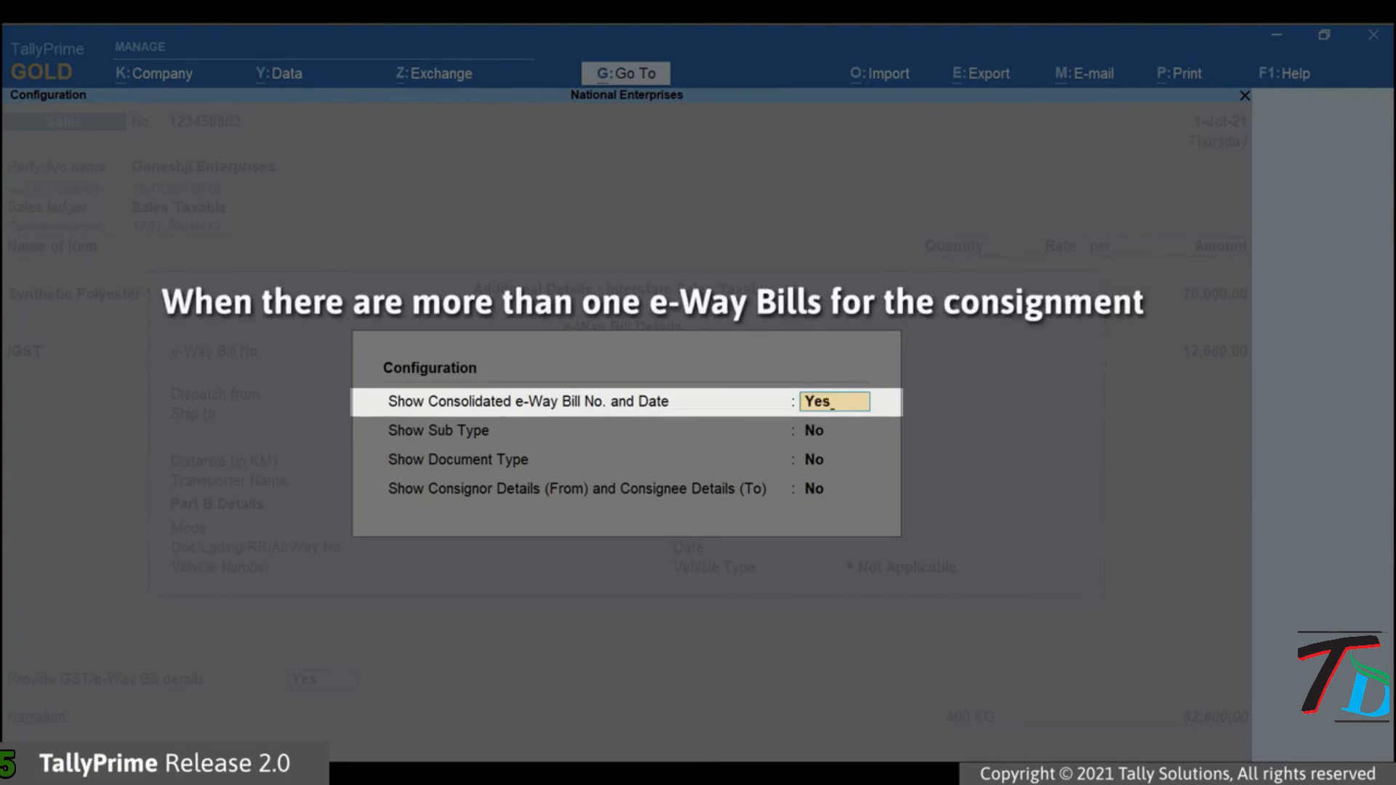
key(Return)
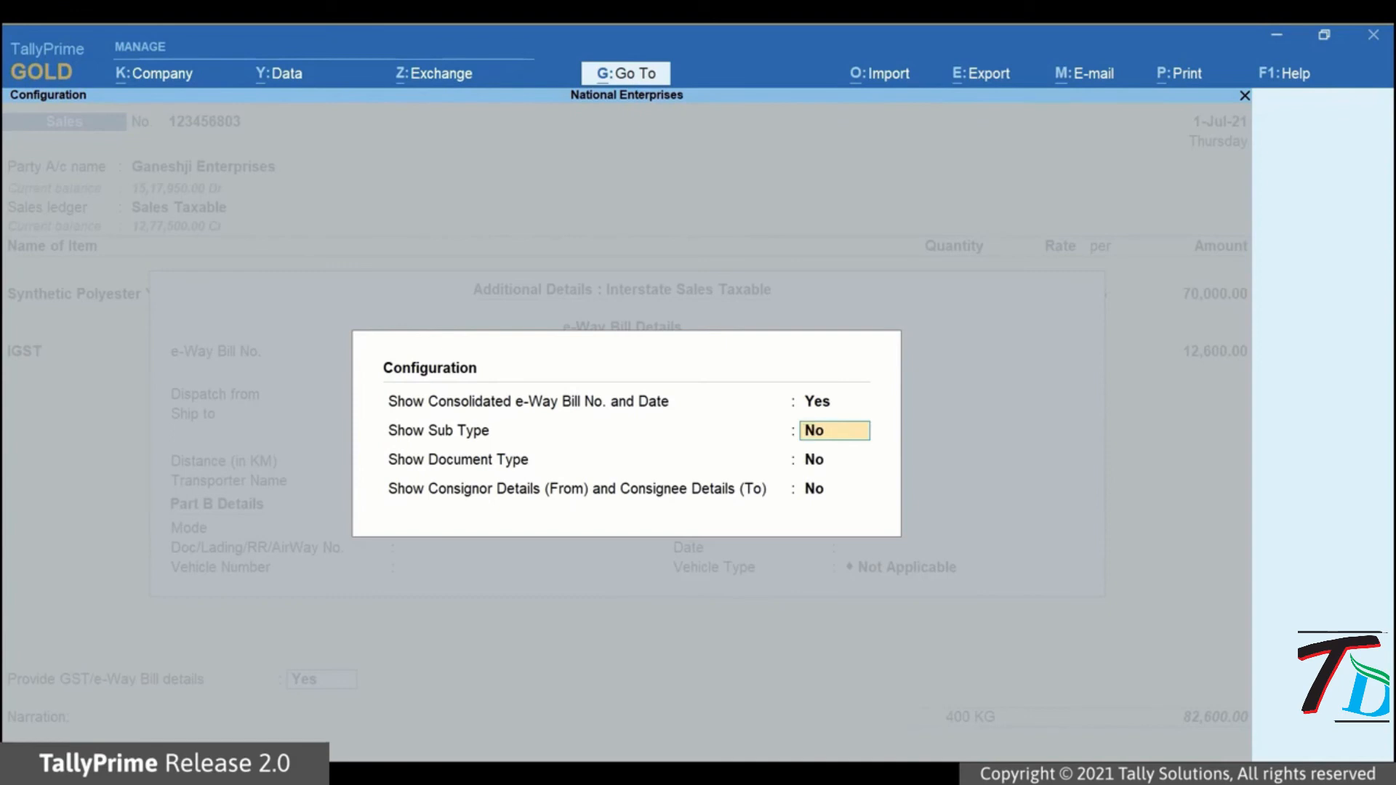
key(Return)
key(Return)
key(Return)
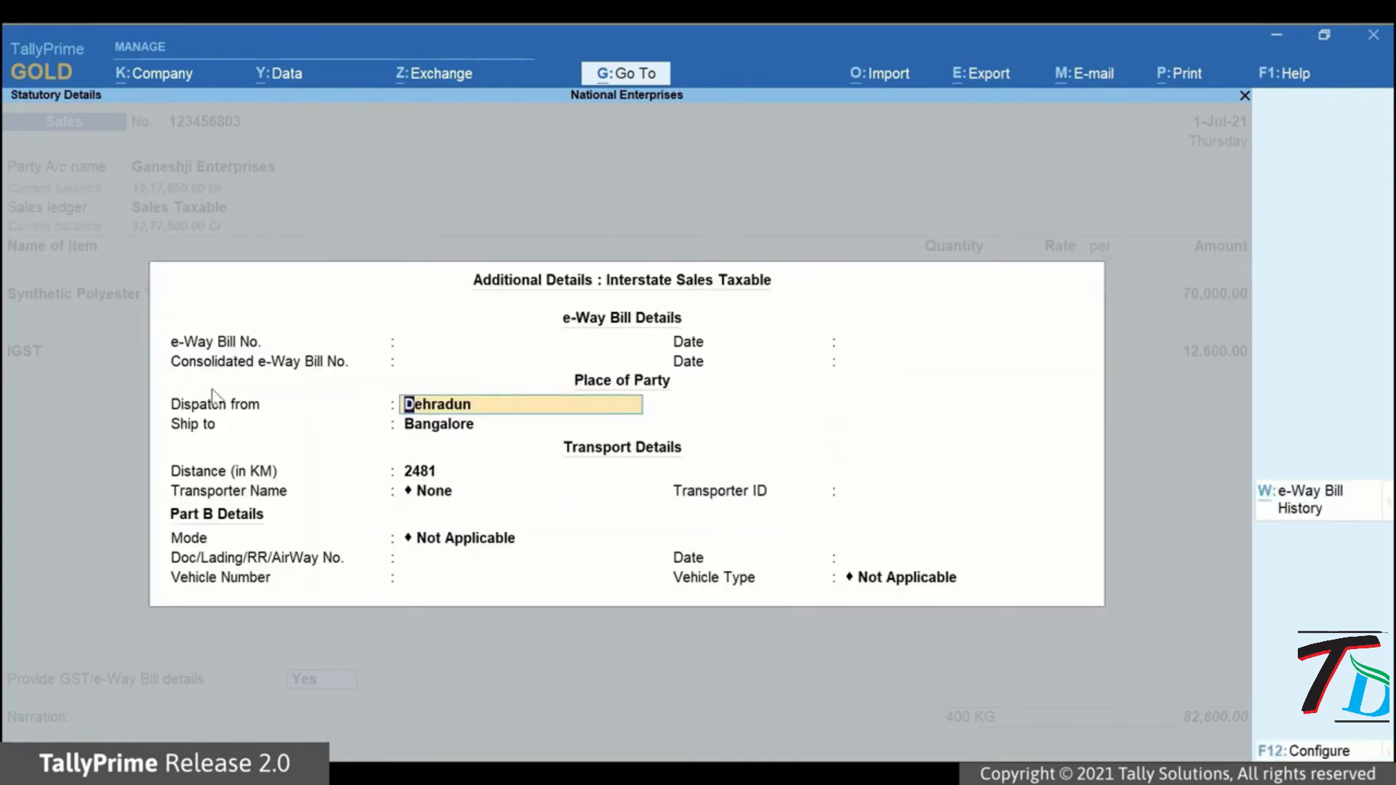
- Check the Consolidated e-Way Bill No. and Date fields, leaving both blank
click(420, 362)
click(857, 372)
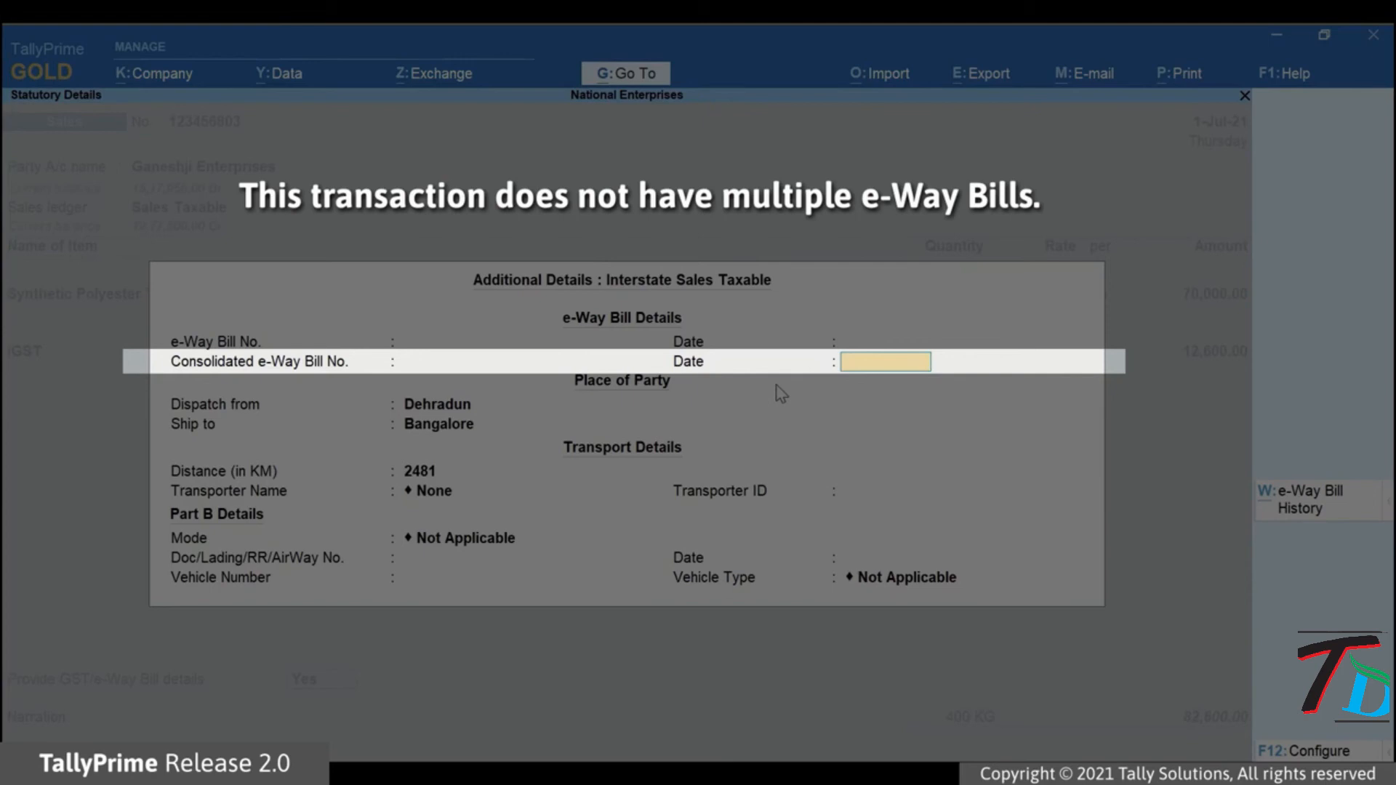
key(shift+Tab)
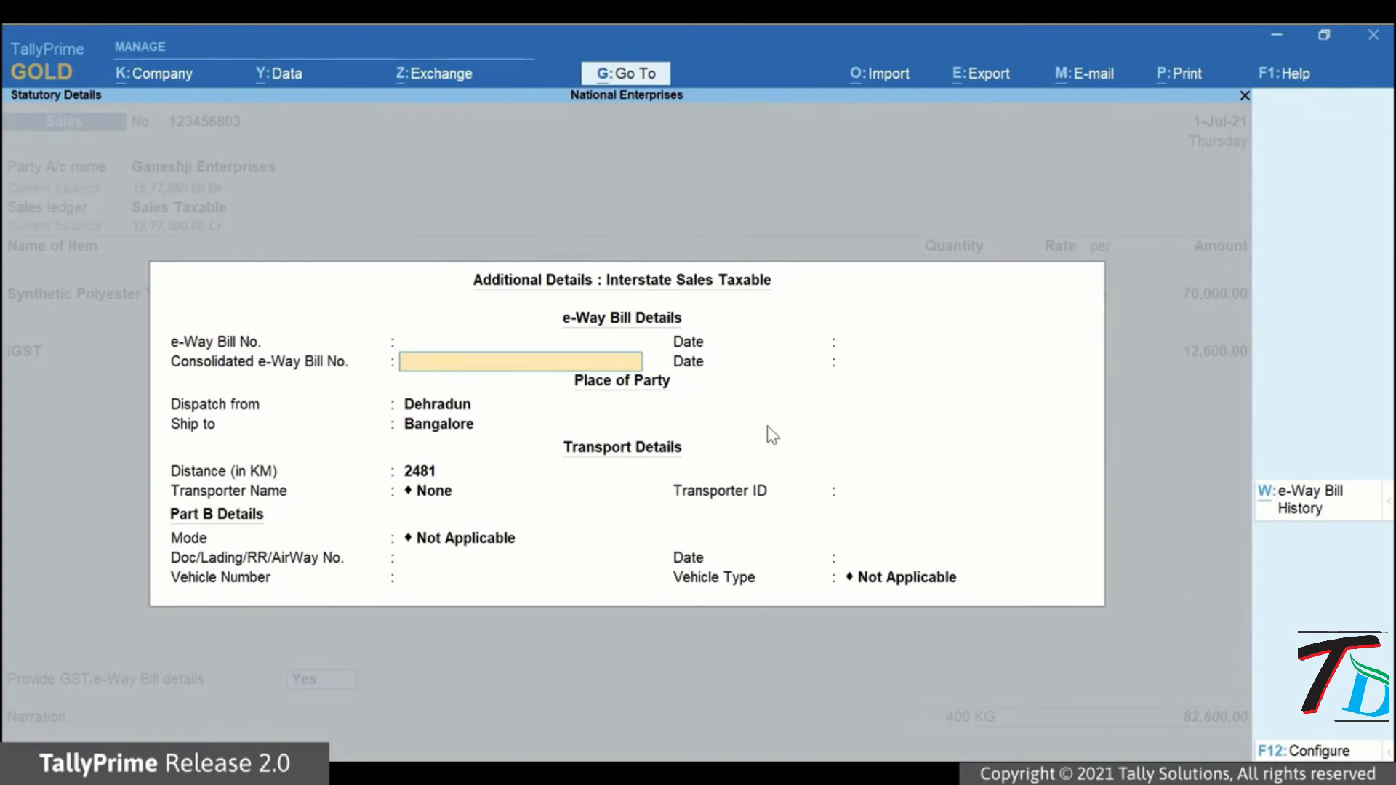
- In the e-Way Bill configuration, set Show Consolidated e-Way Bill No. and Date to No and Show Sub Type to Yes
key(F12)
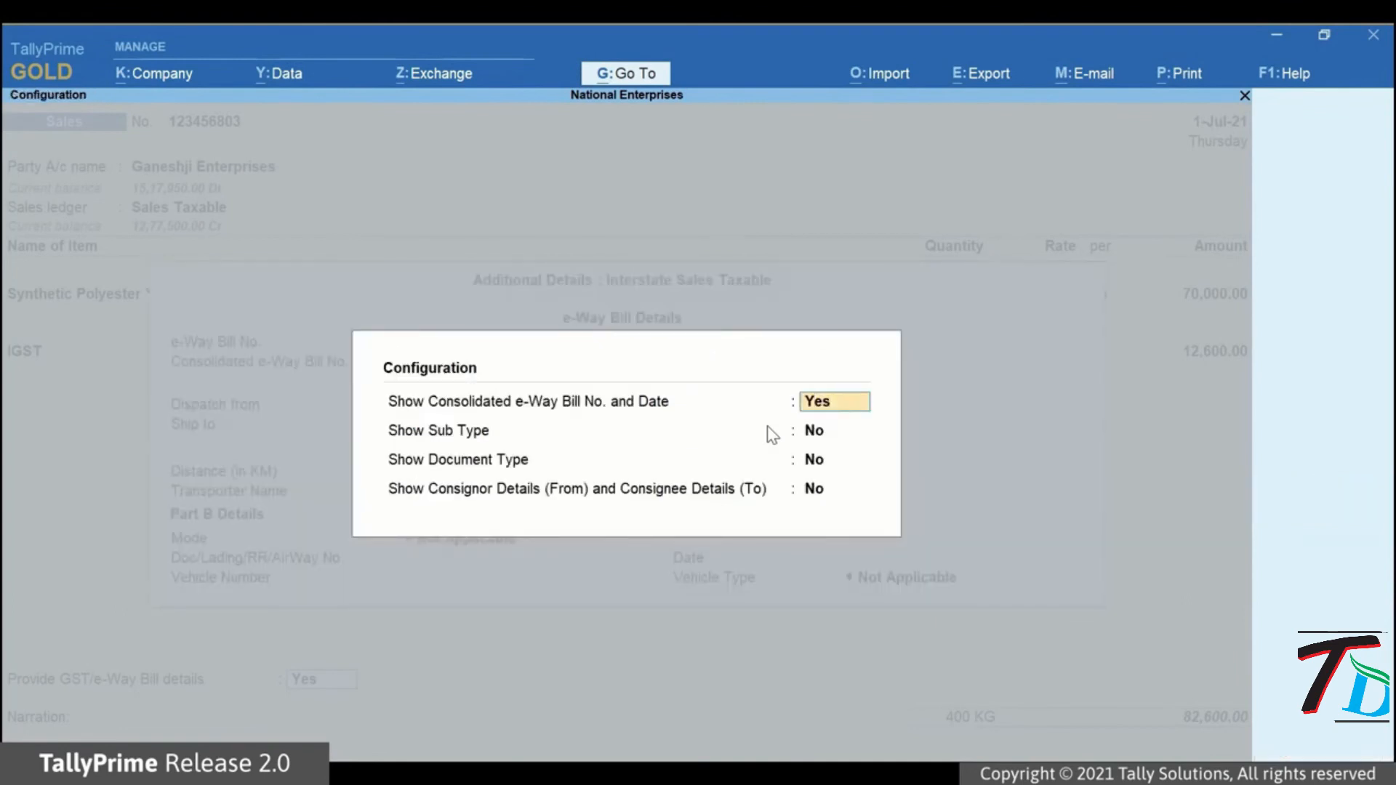
text(No)
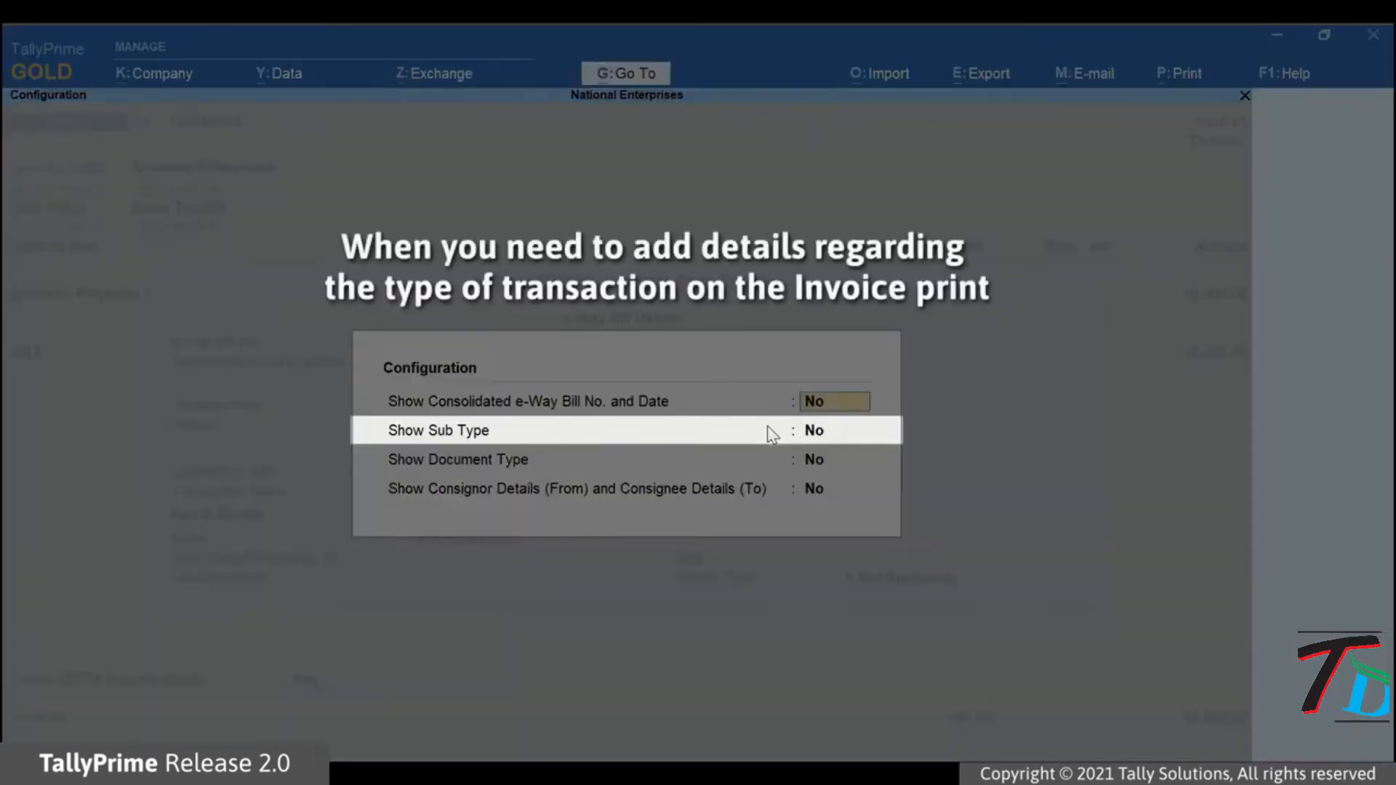
key(Return)
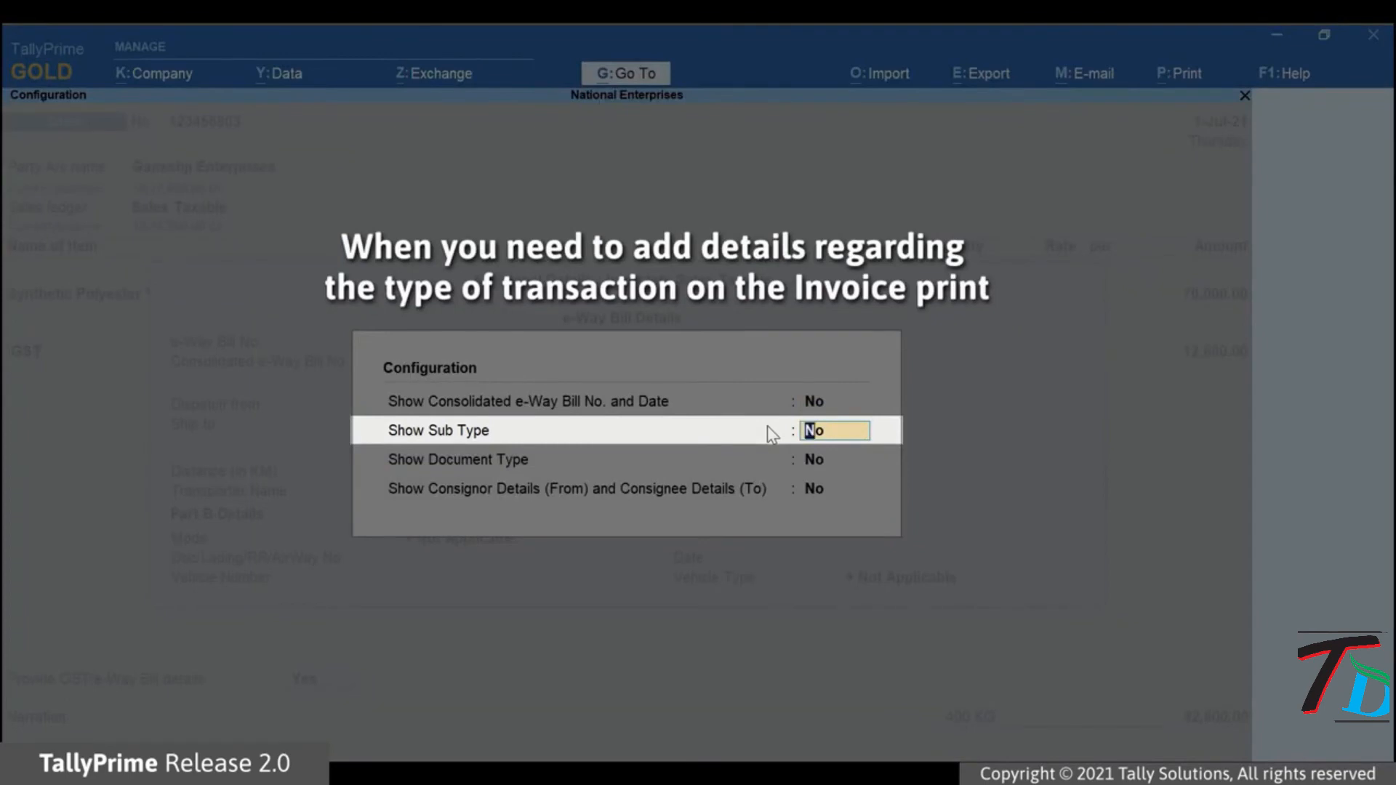
text(y)
key(Return)
key(Return)
key(Return)
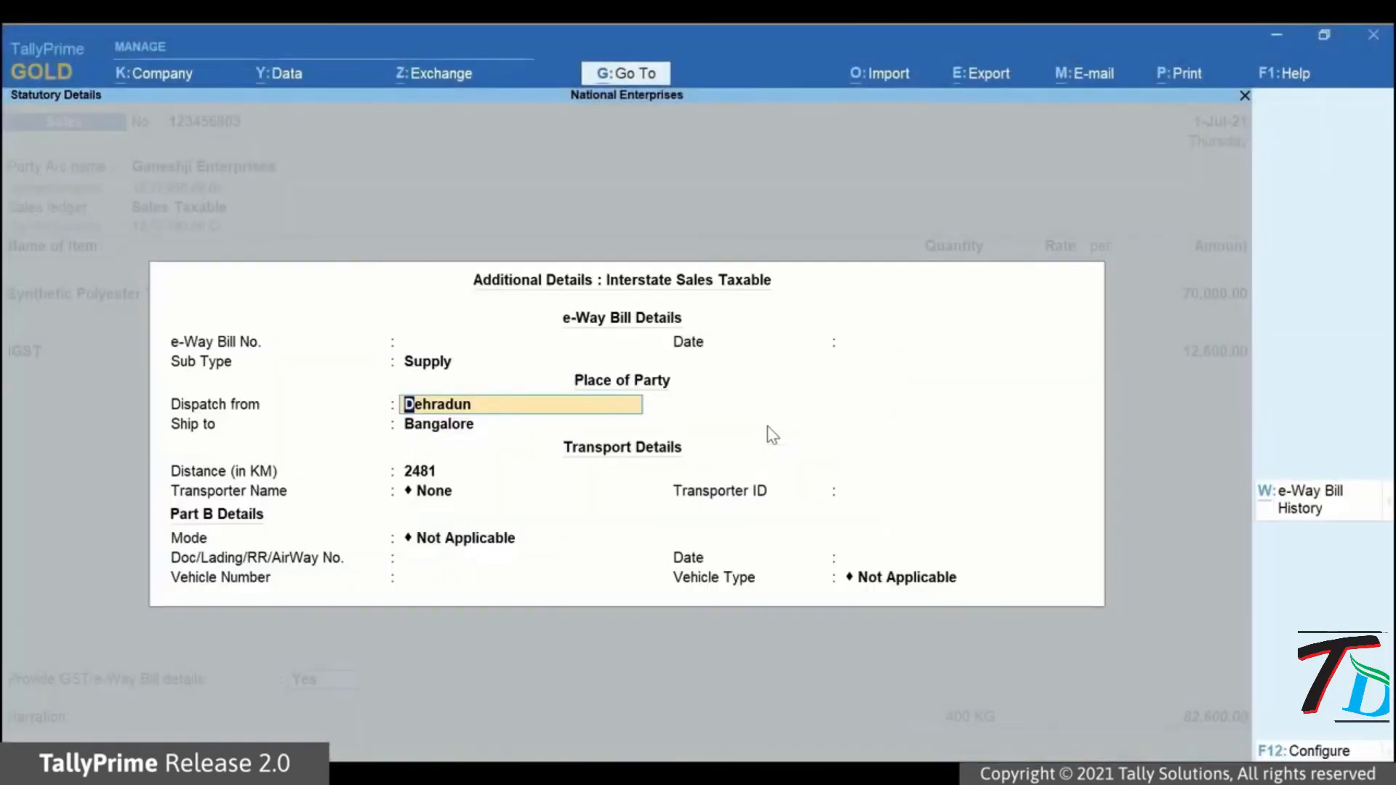
- Review the available Sub Type options for the e-Way Bill and keep Supply
key(BackSpace)
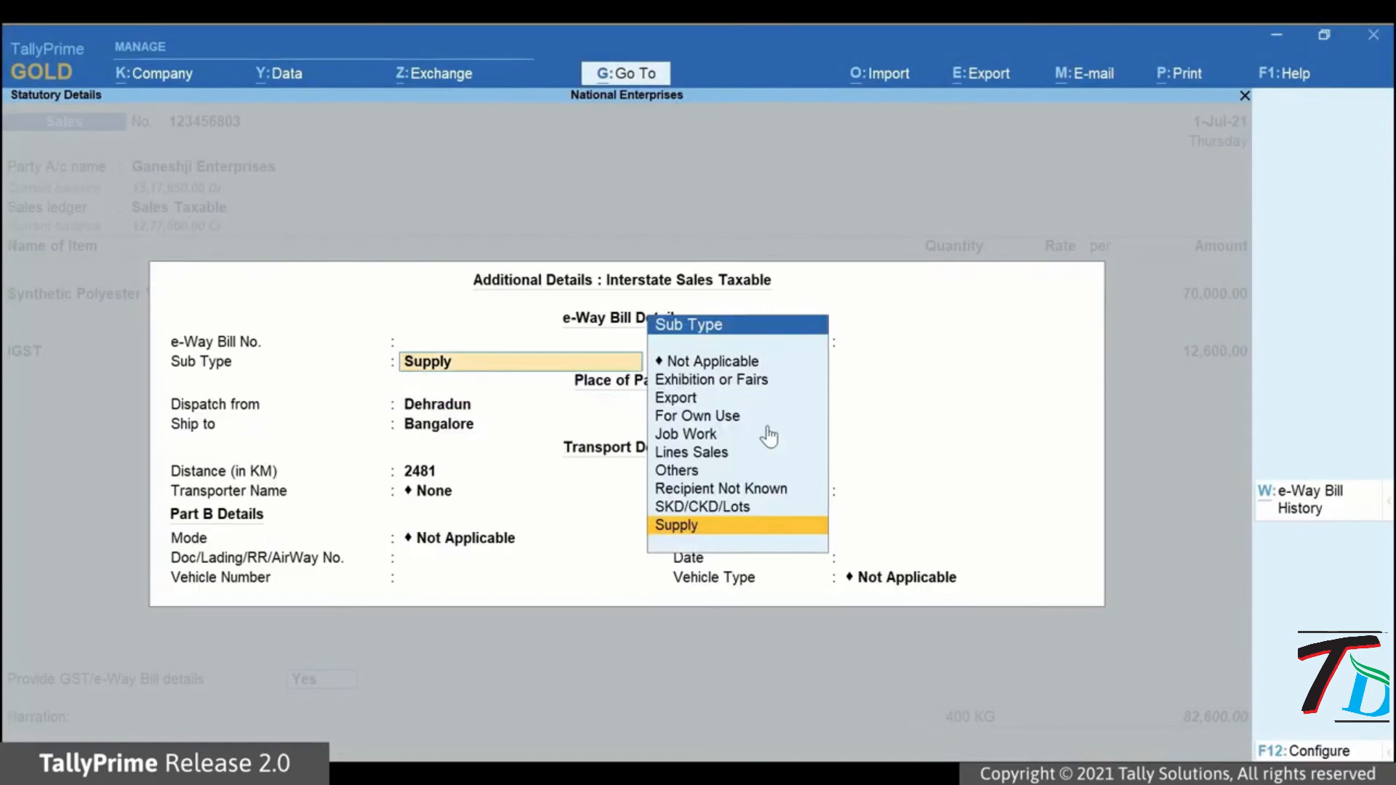
key(Up)
key(Up)
key(Up)
key(Up)
key(Up)
key(Up)
key(Up)
key(Up)
key(Down)
key(Down)
key(Down)
key(Down)
key(Down)
key(Down)
key(Down)
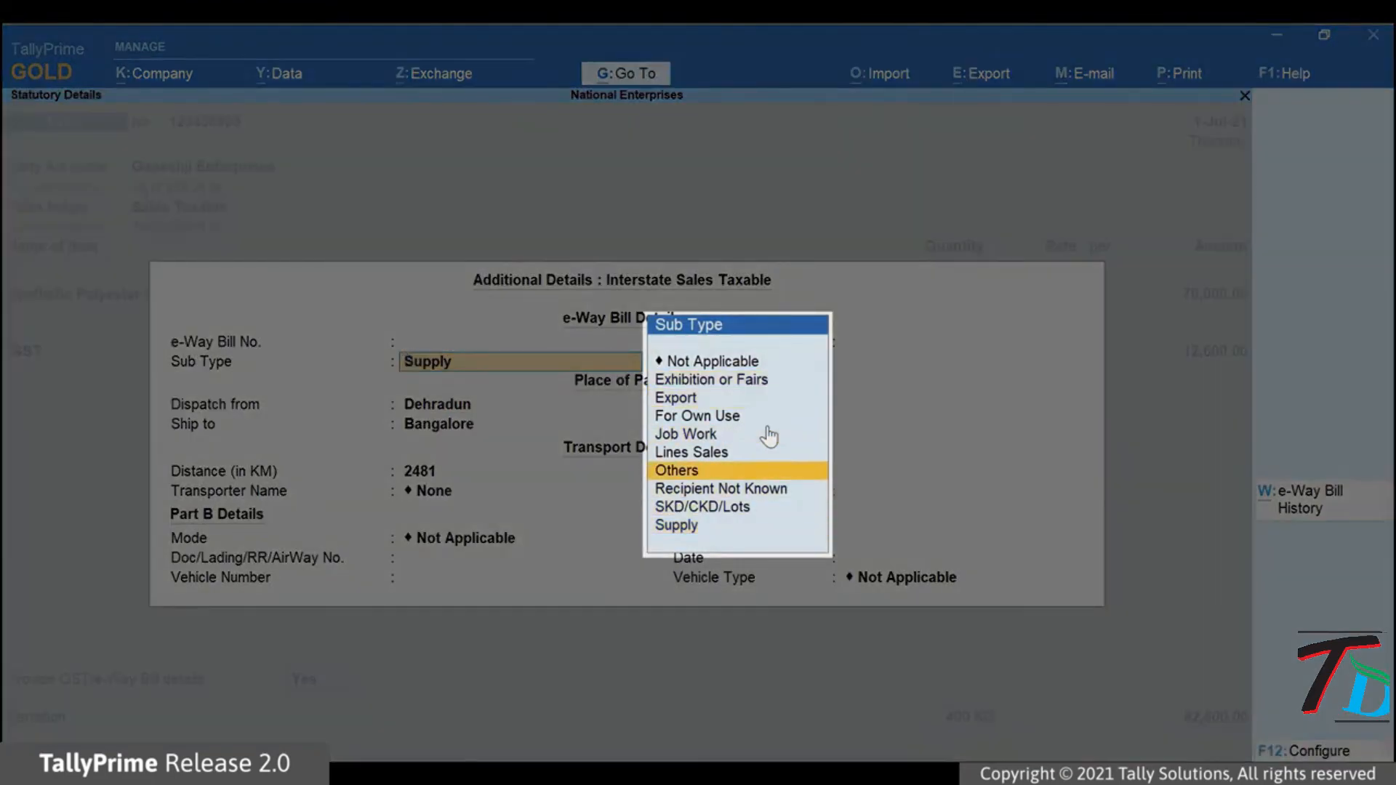
key(Down)
key(Return)
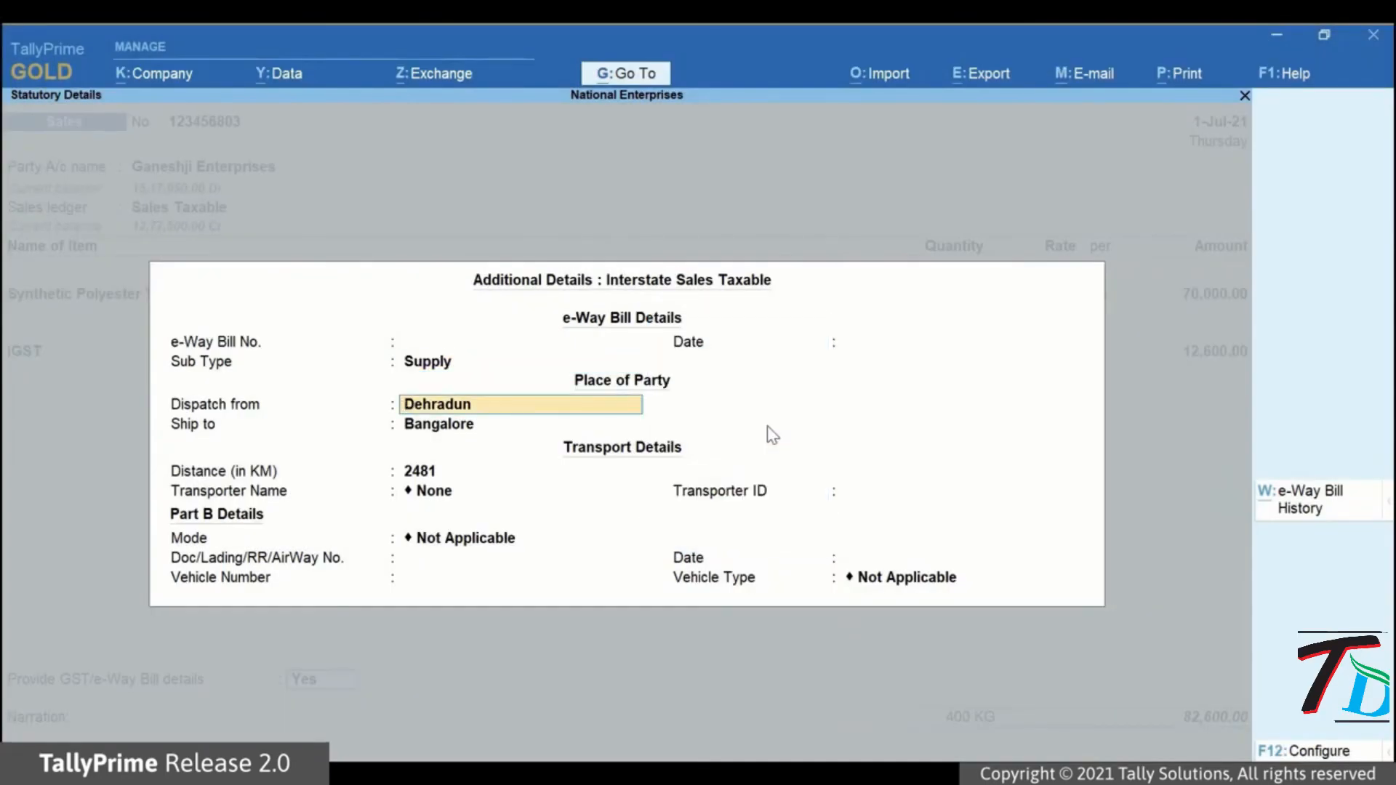
- Set Show Document Type to Yes in the e-Way Bill configuration
key(F12)
key(Return)
key(Return)
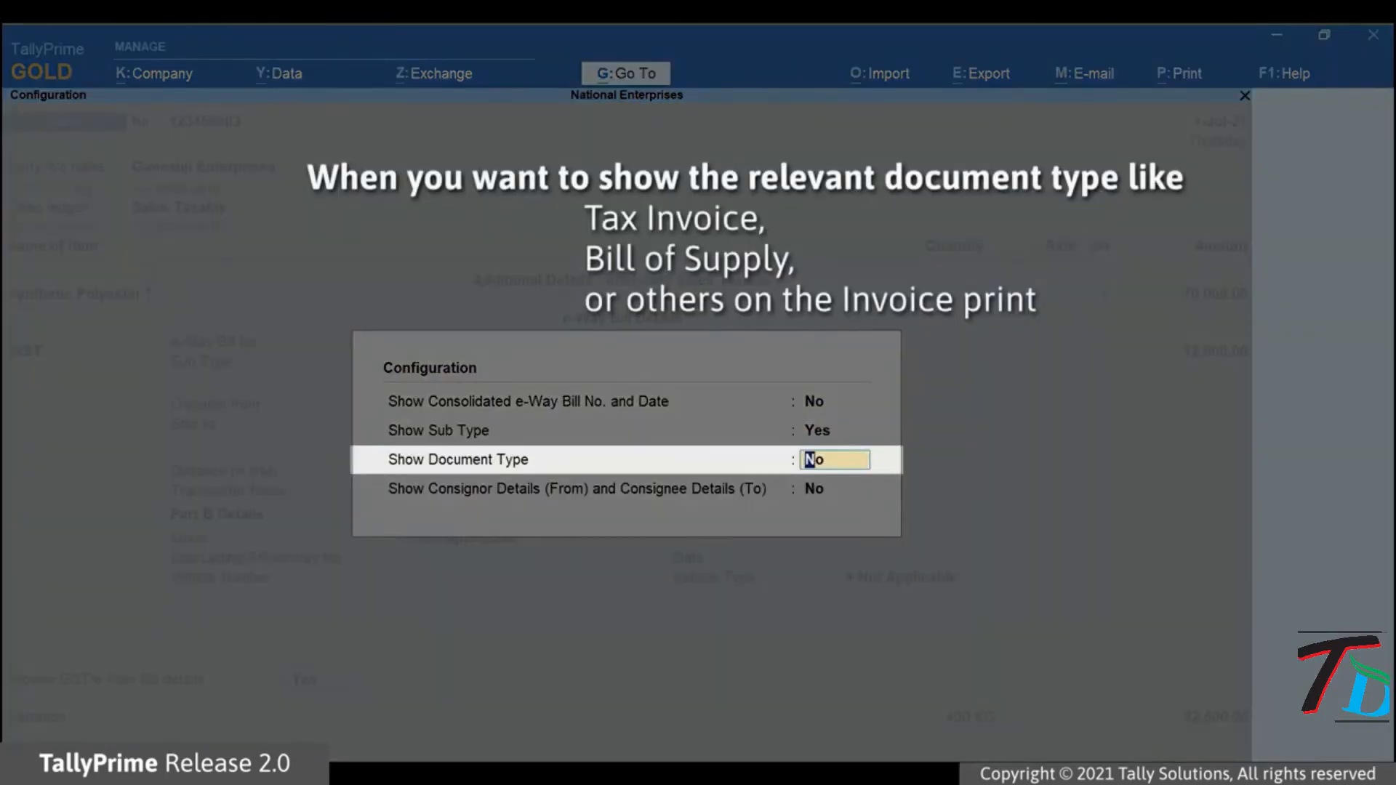
text(y)
key(Return)
key(Return)
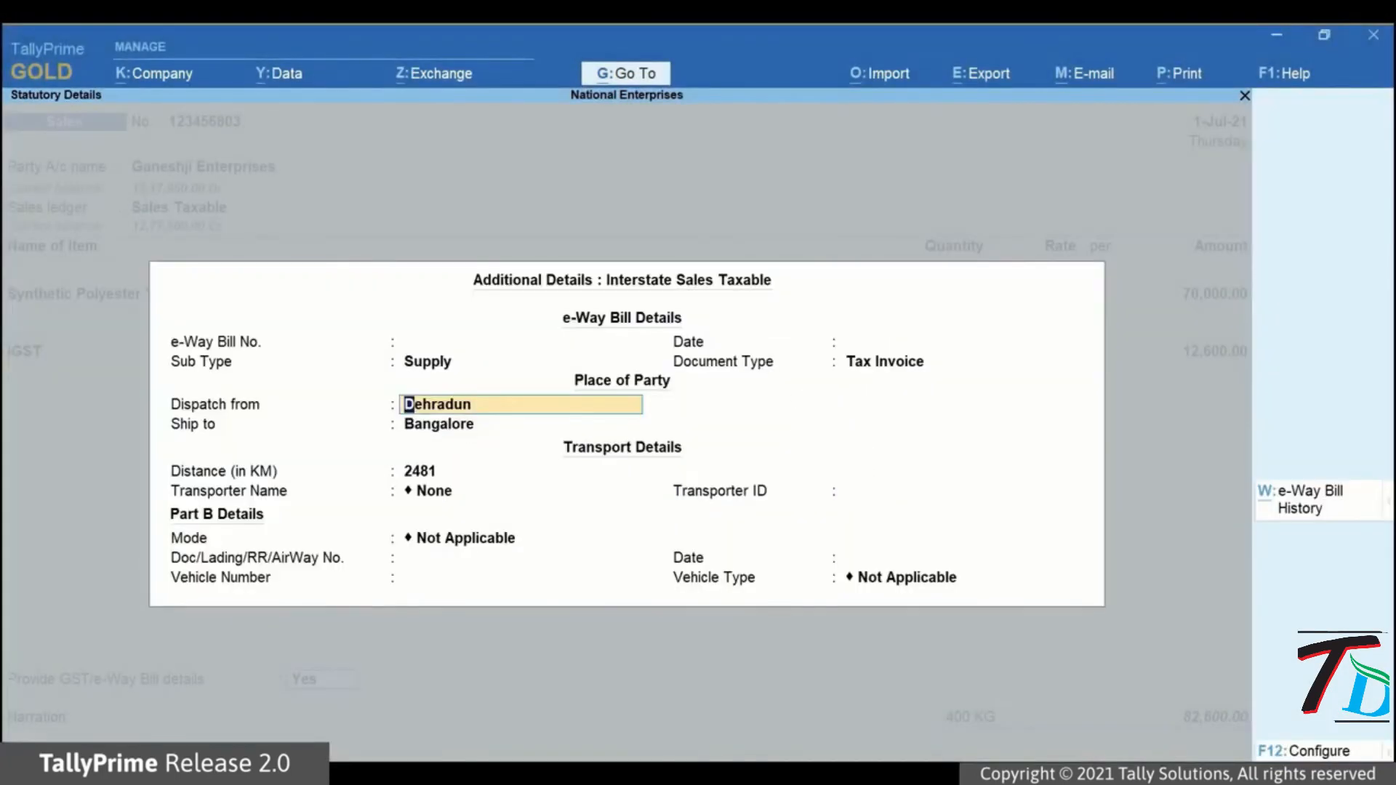
- Review the available Document Type options for the e-Way Bill and keep Tax Invoice
key(Up)
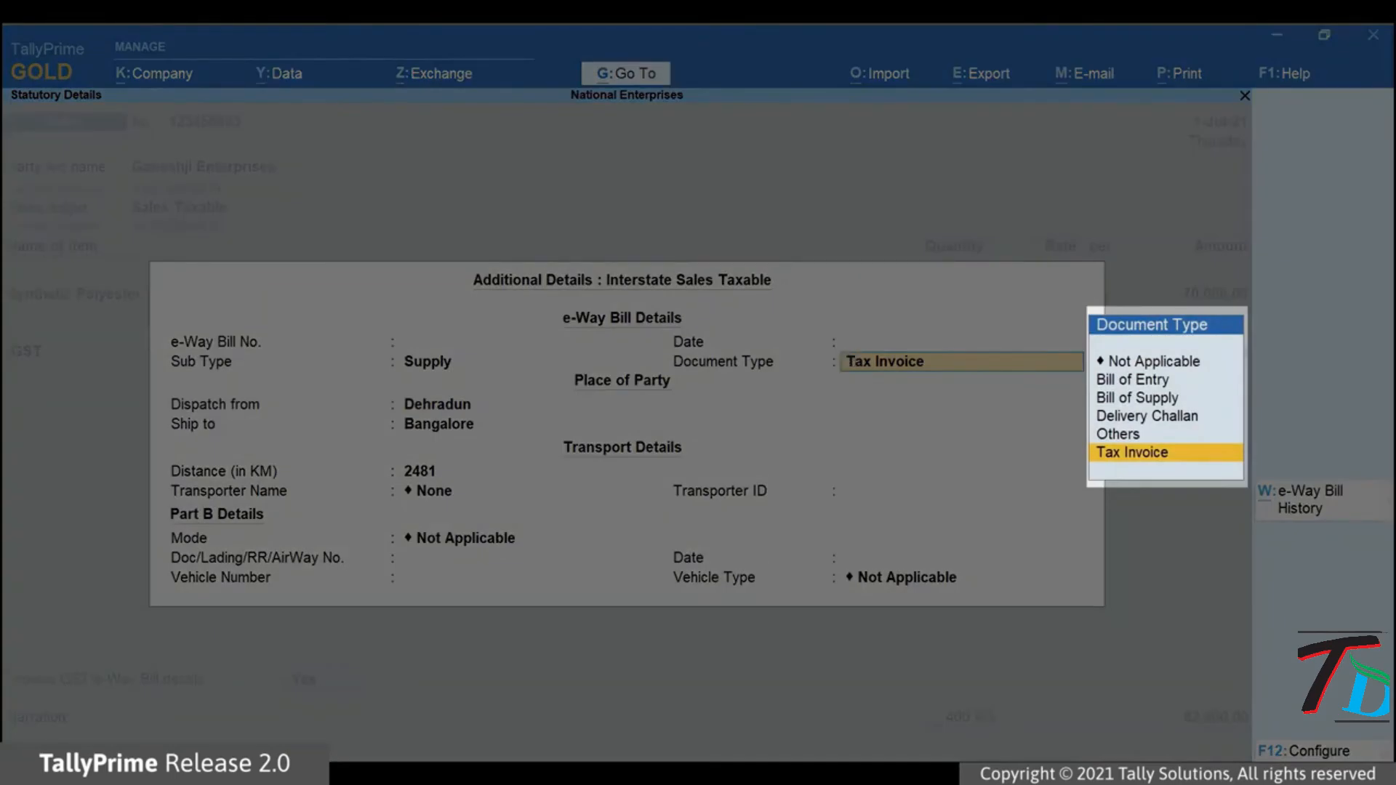
key(Up)
key(Up)
key(Up)
key(Up)
key(Down)
key(Down)
key(Down)
key(Down)
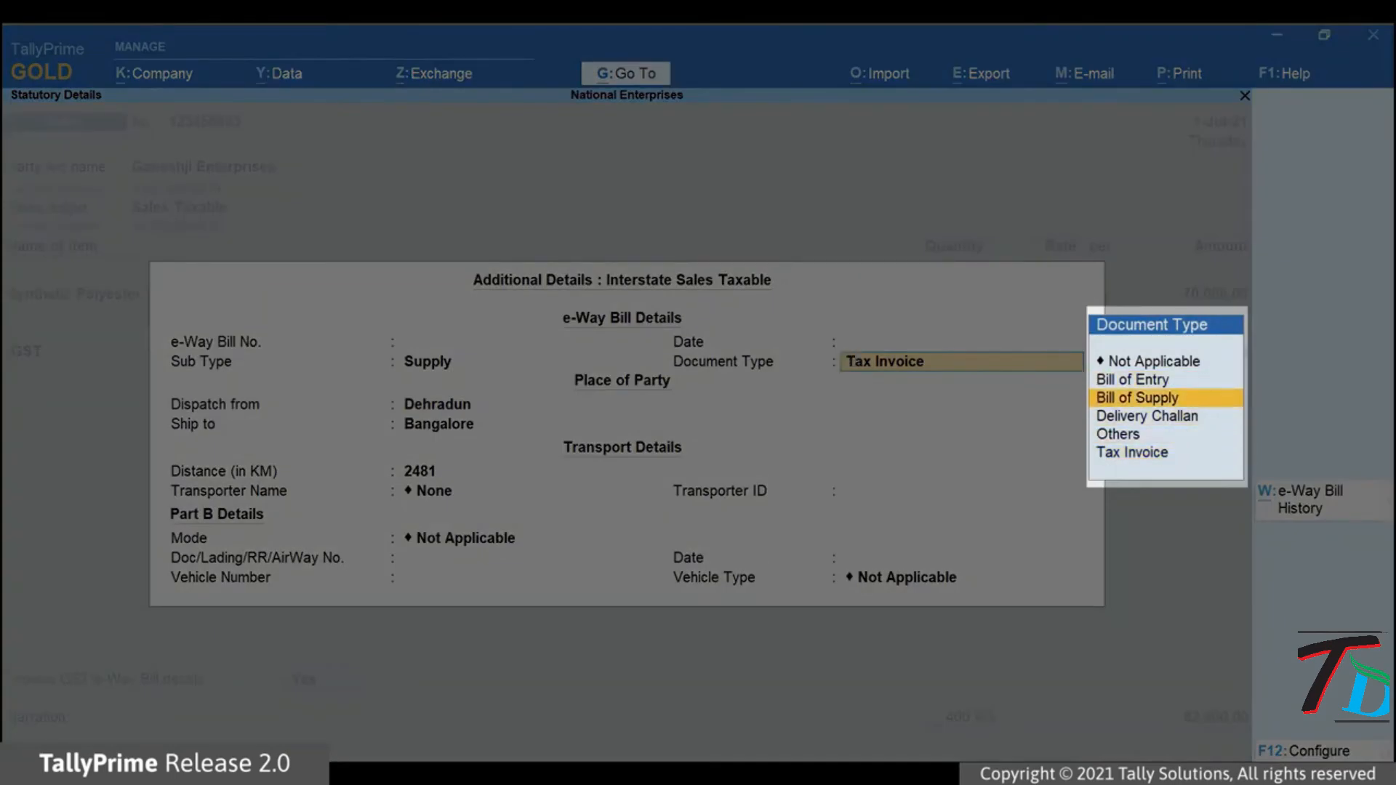
key(Up)
key(Up)
key(Up)
key(Down)
key(Down)
key(Down)
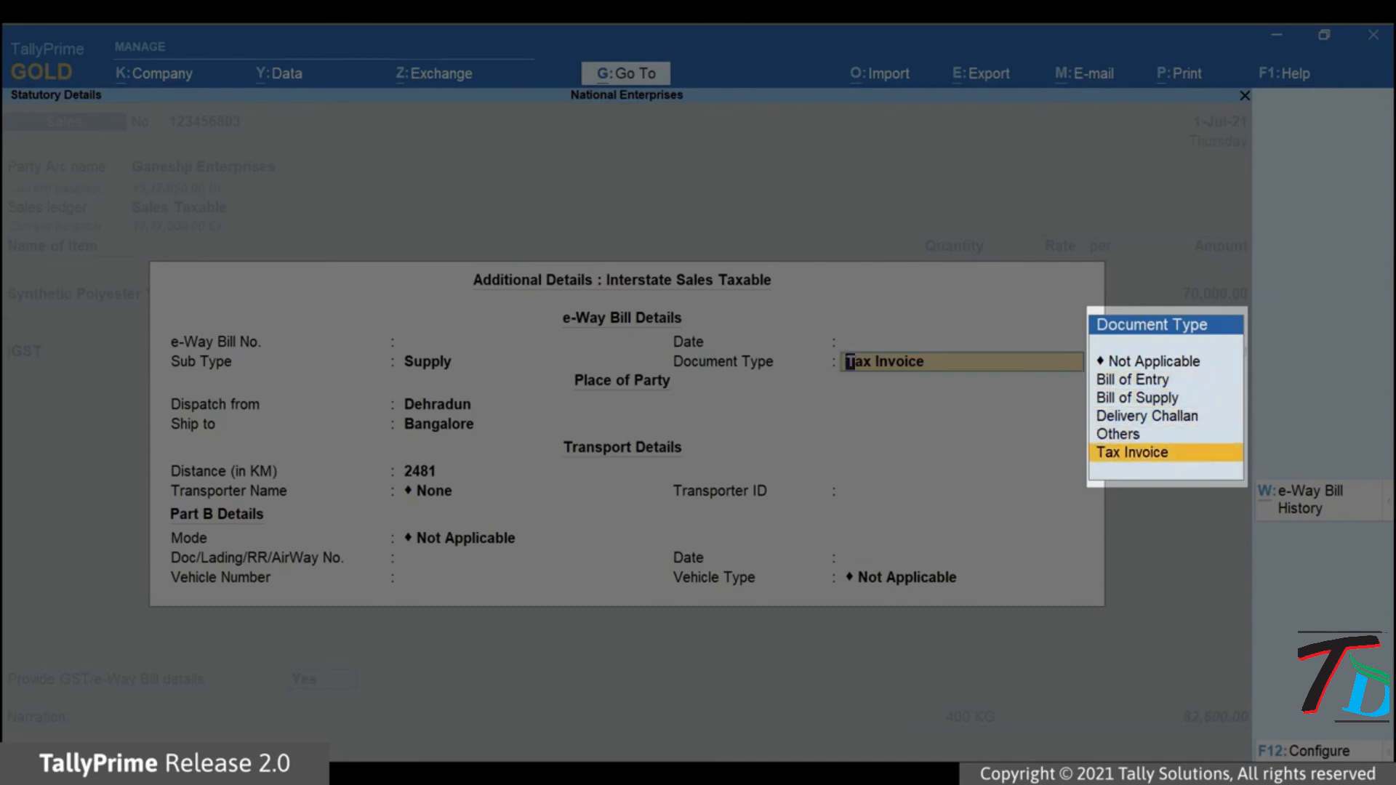
key(Return)
- Set Show Consignor Details (From) and Consignee Details (To) to Yes in the e-Way Bill configuration
key(F12)
key(Down)
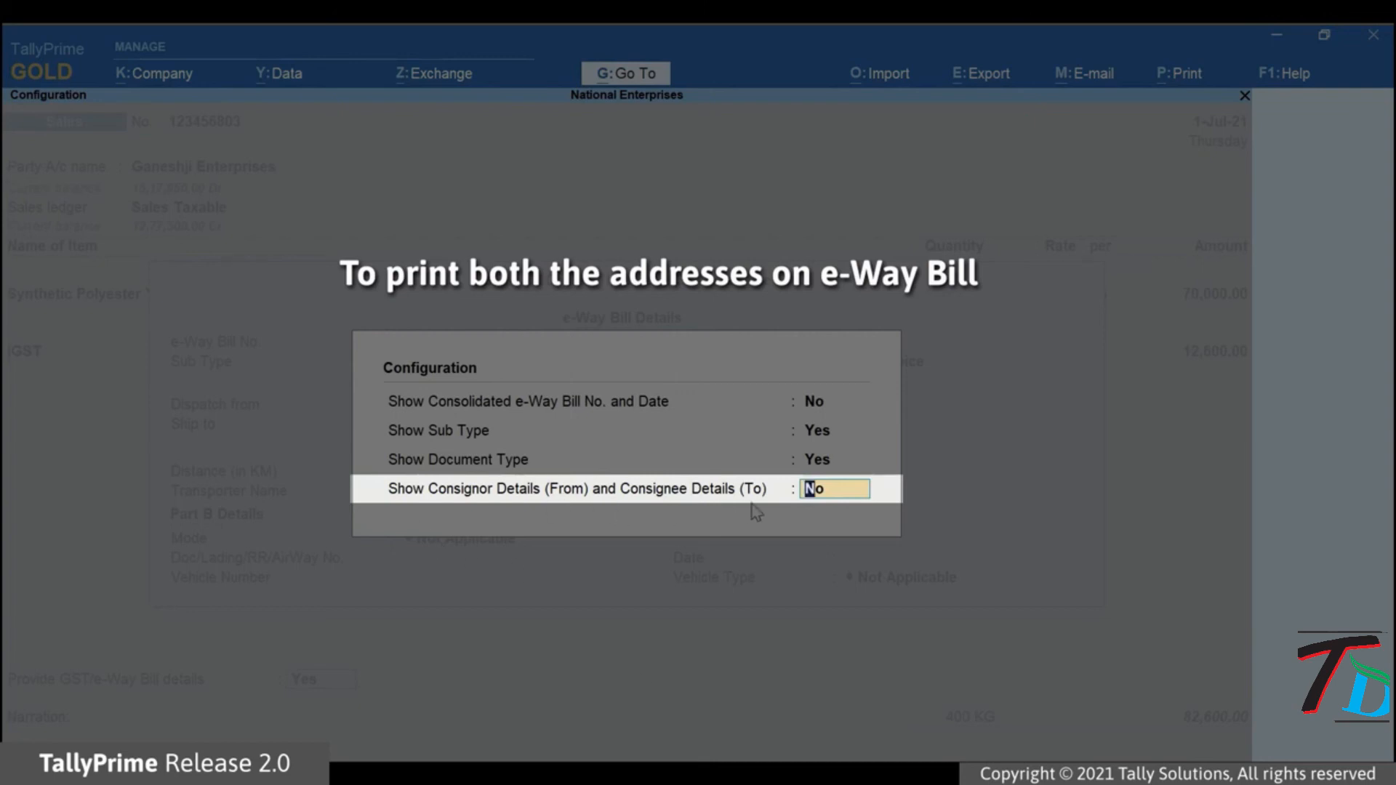
text(Yes)
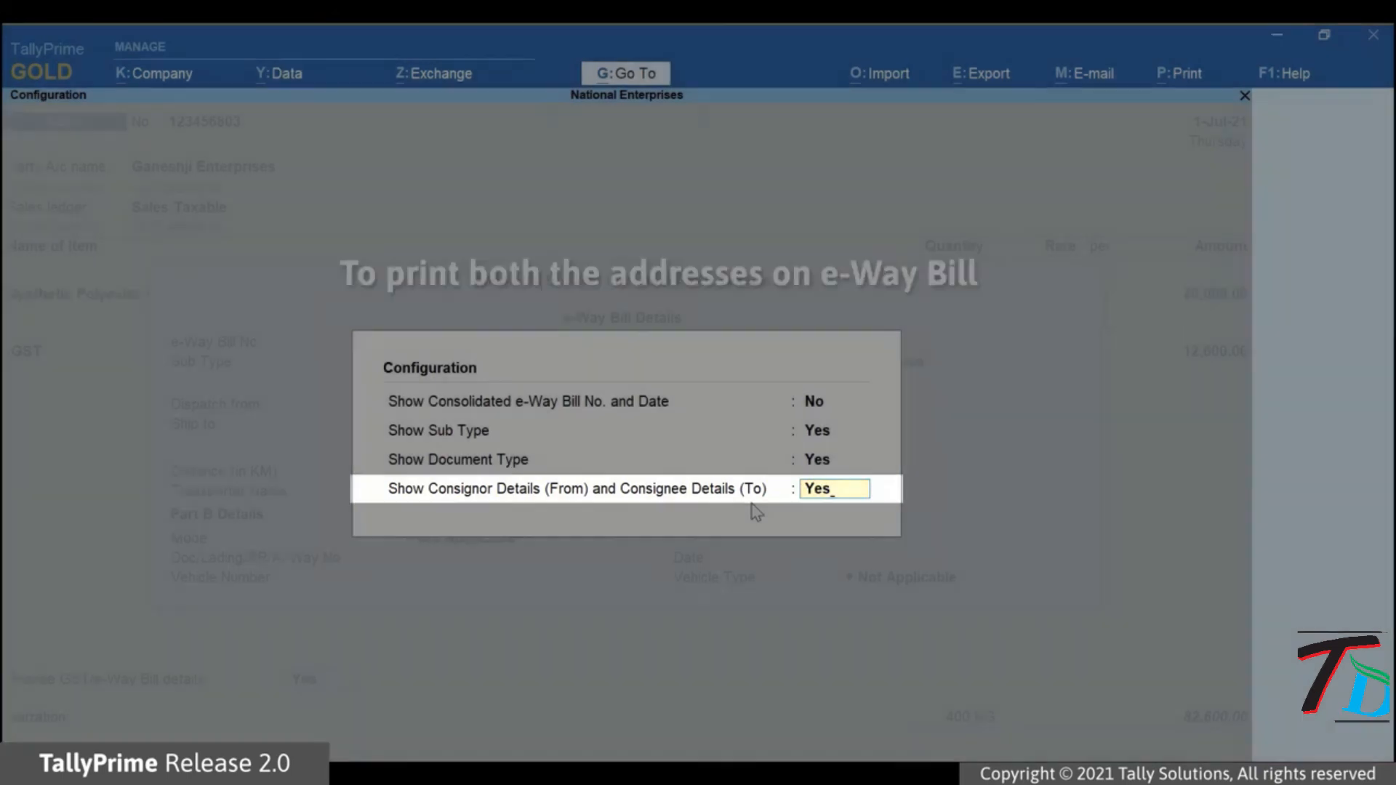
key(Return)
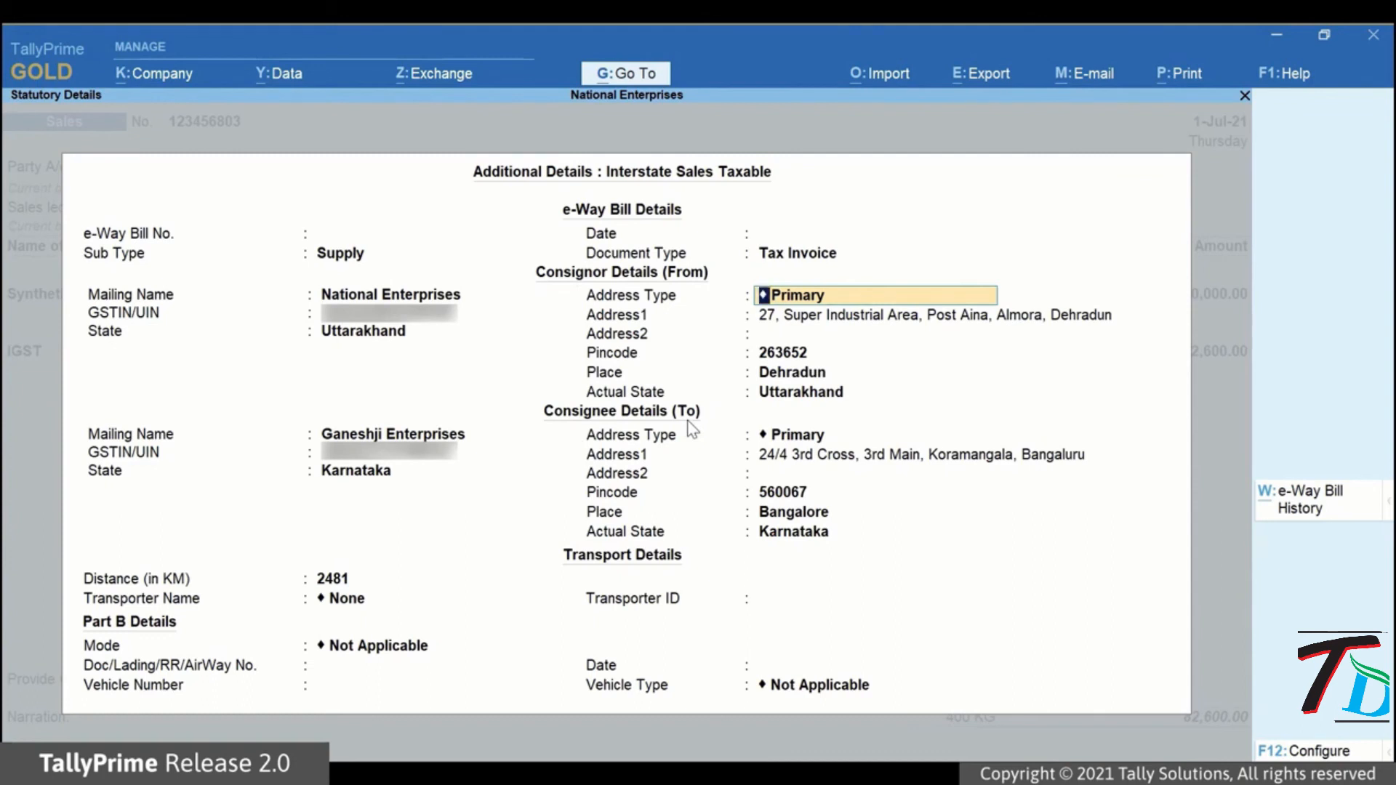
- Keep sub type Supply, document type Tax Invoice and the Primary consignor address type
key(BackSpace)
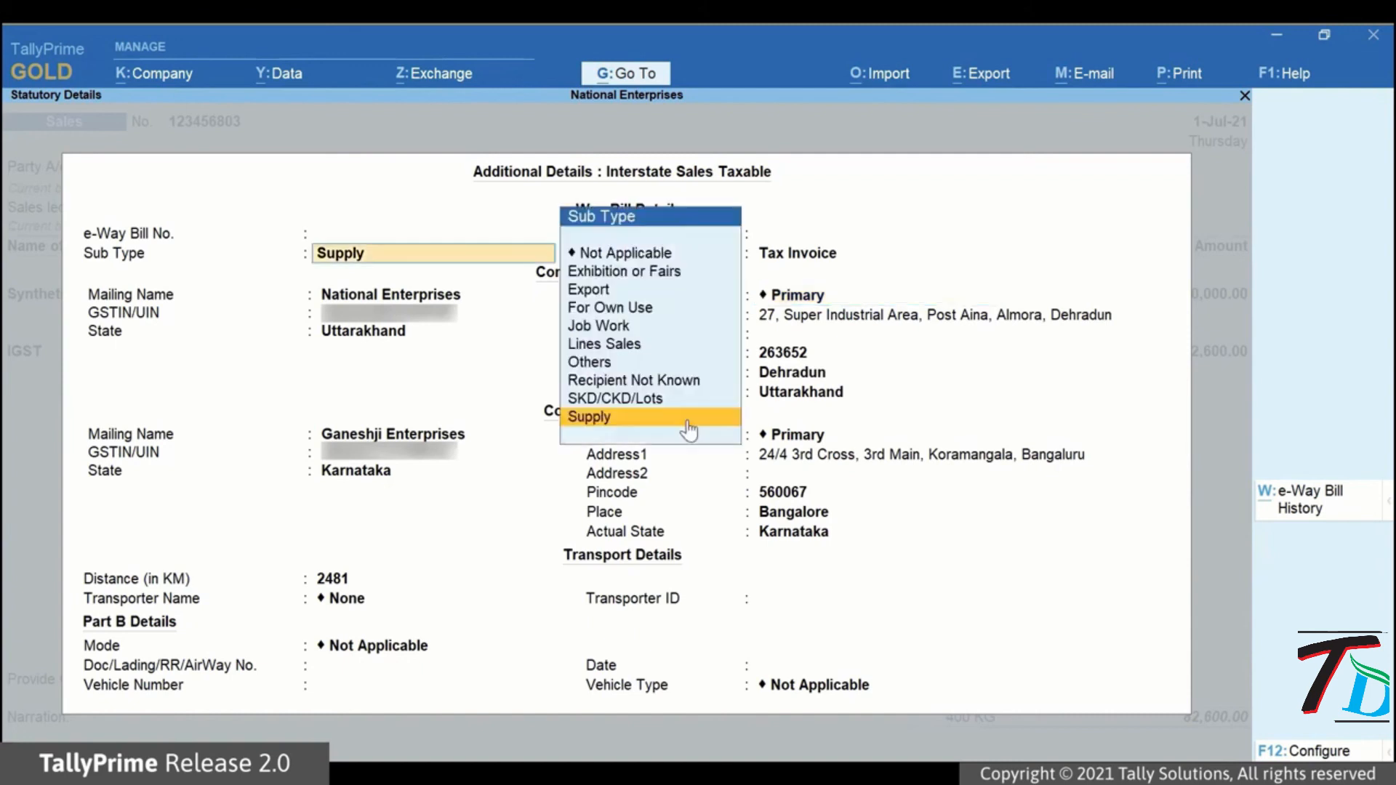
key(Return)
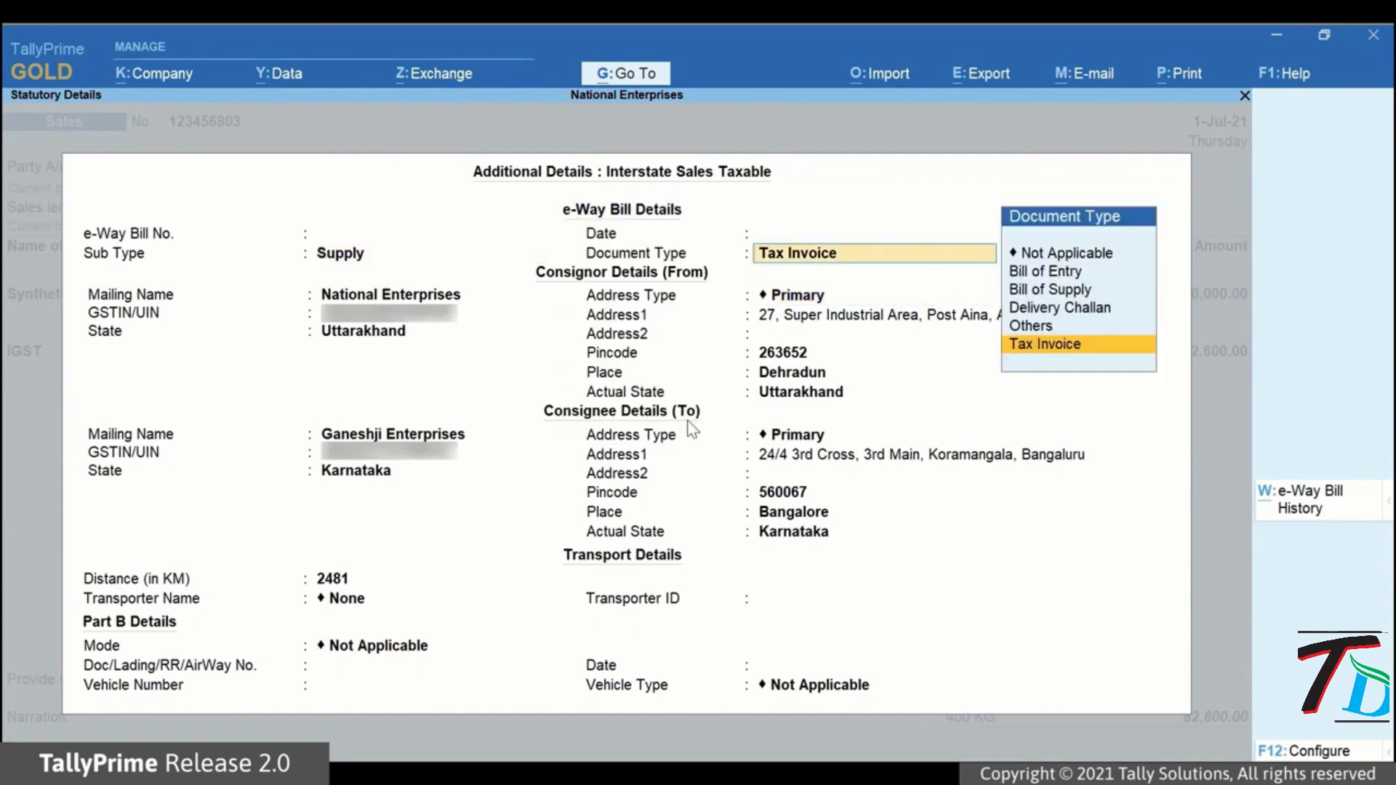
key(Return)
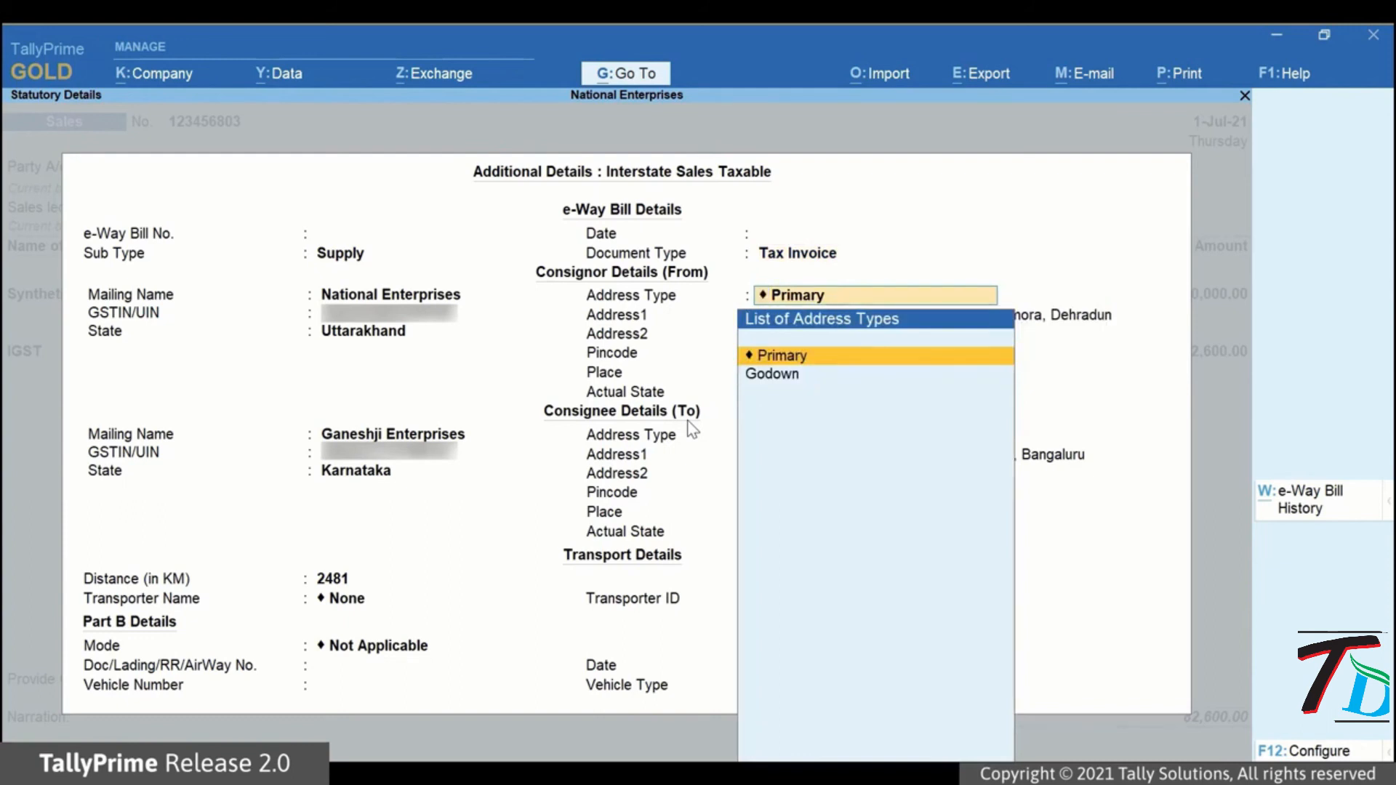
key(Return)
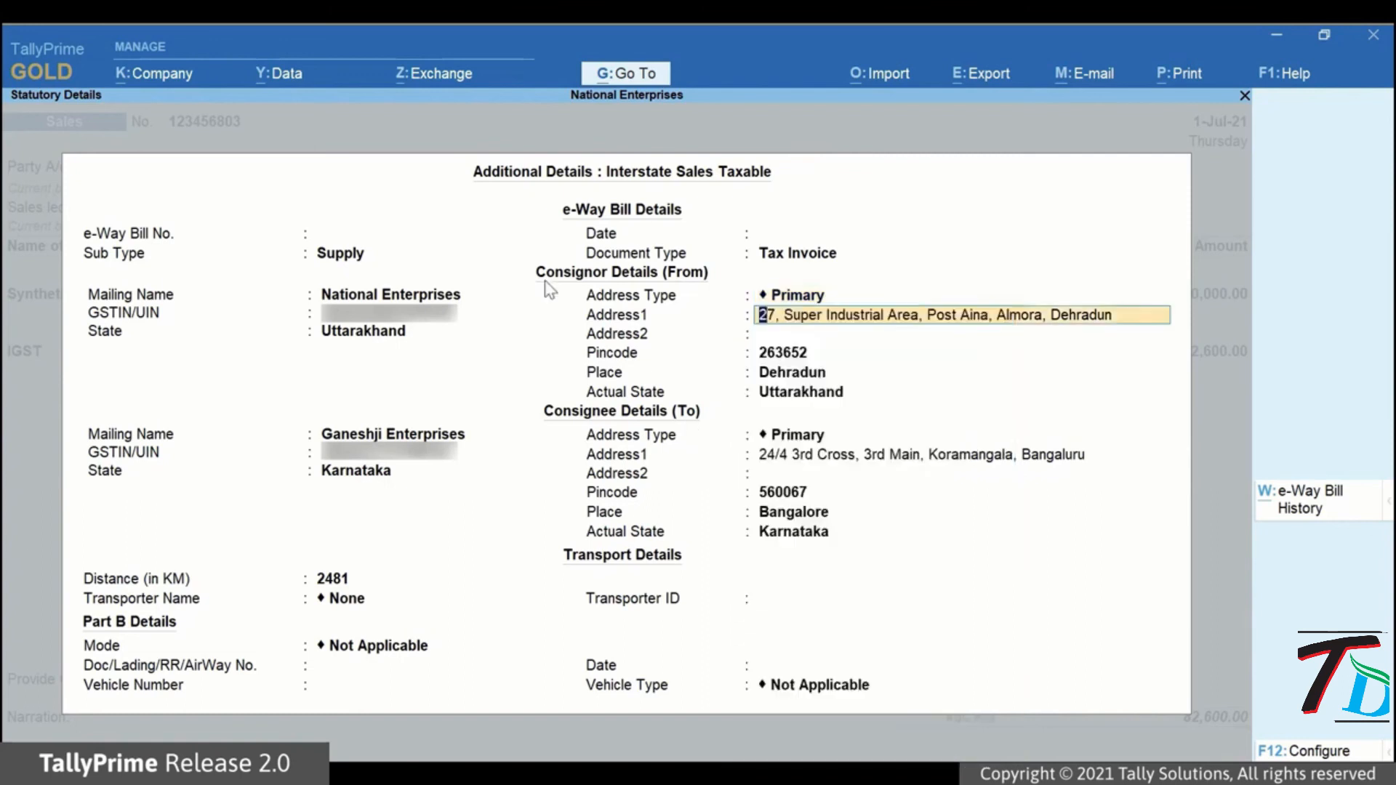
- Accept the filled-in consignor and consignee address details, keeping the consignee address type Primary and the distance 2481 km
key(Return)
key(Return)
key(Return)
key(Return)
key(Return)
key(Return)
key(Return)
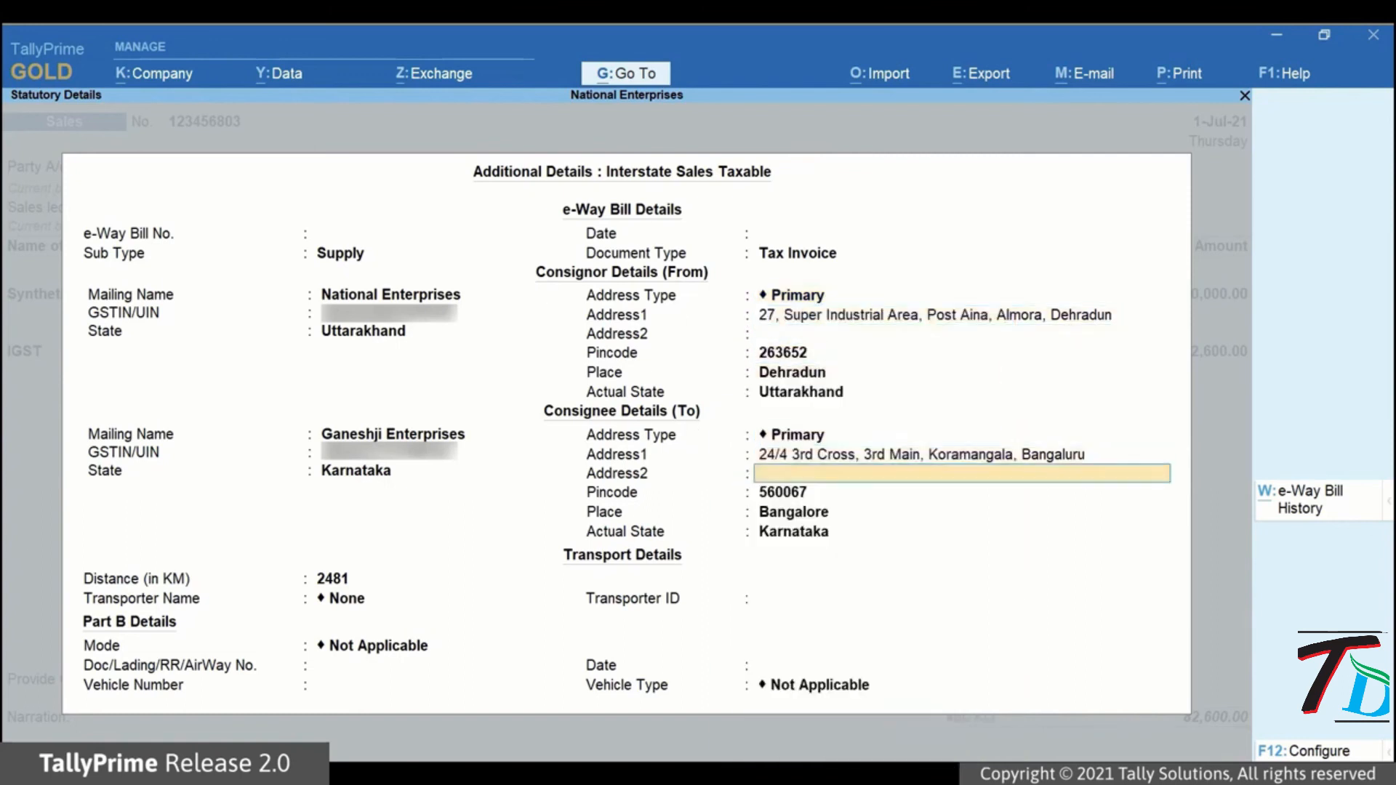
key(Return)
key(Return)
key(Return)
key(Return)
key(Return)
key(Down)
key(Return)
key(Return)
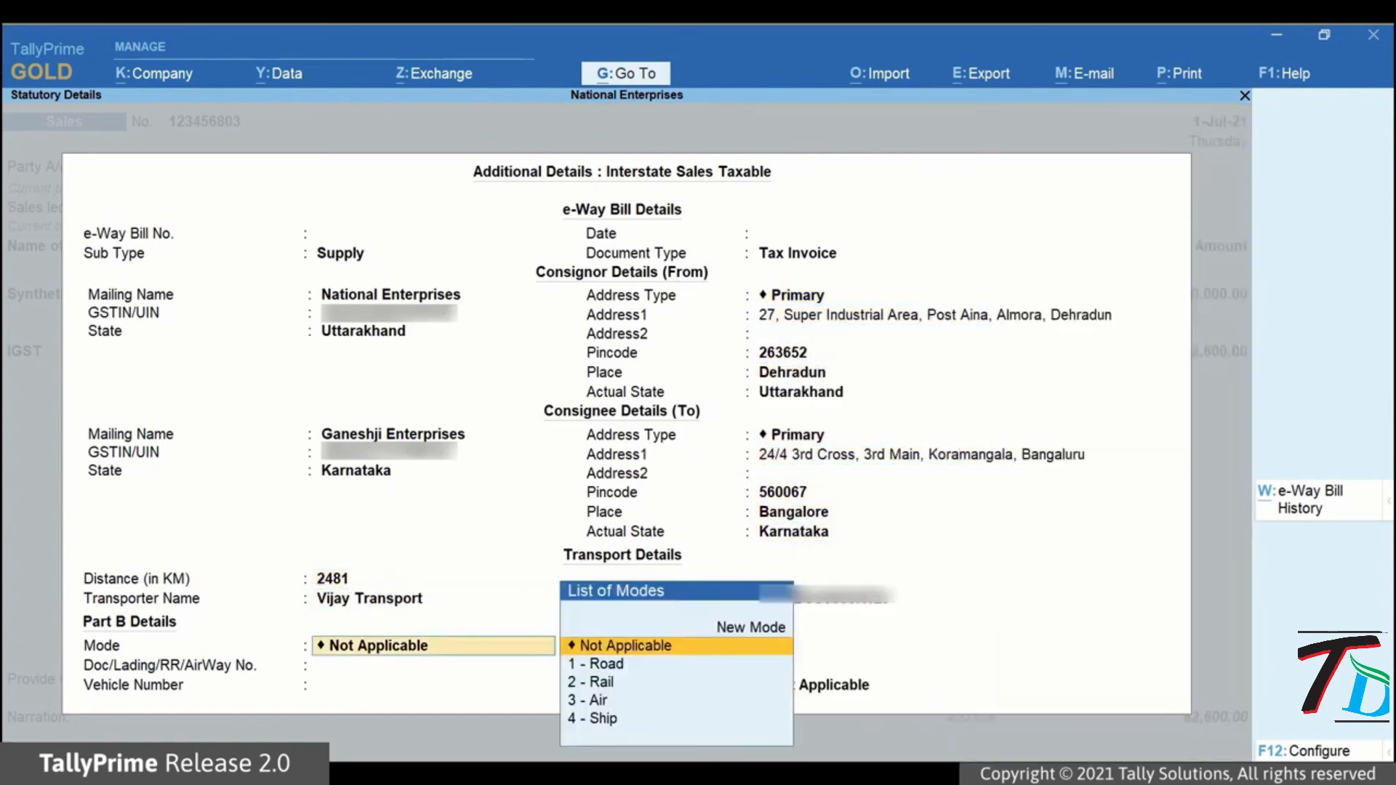
key(Down)
key(Return)
key(Return)
text(KA05N)
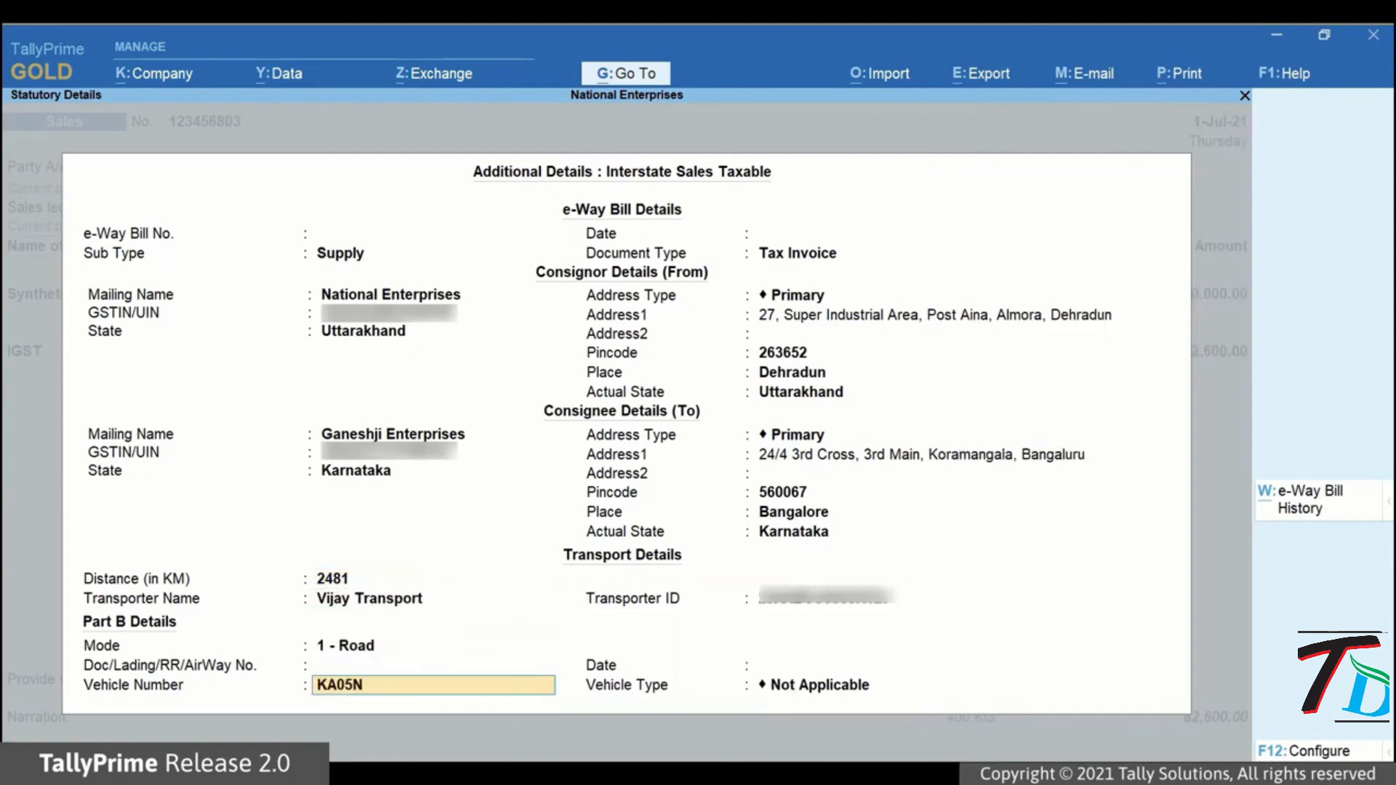
text(3241)
key(Return)
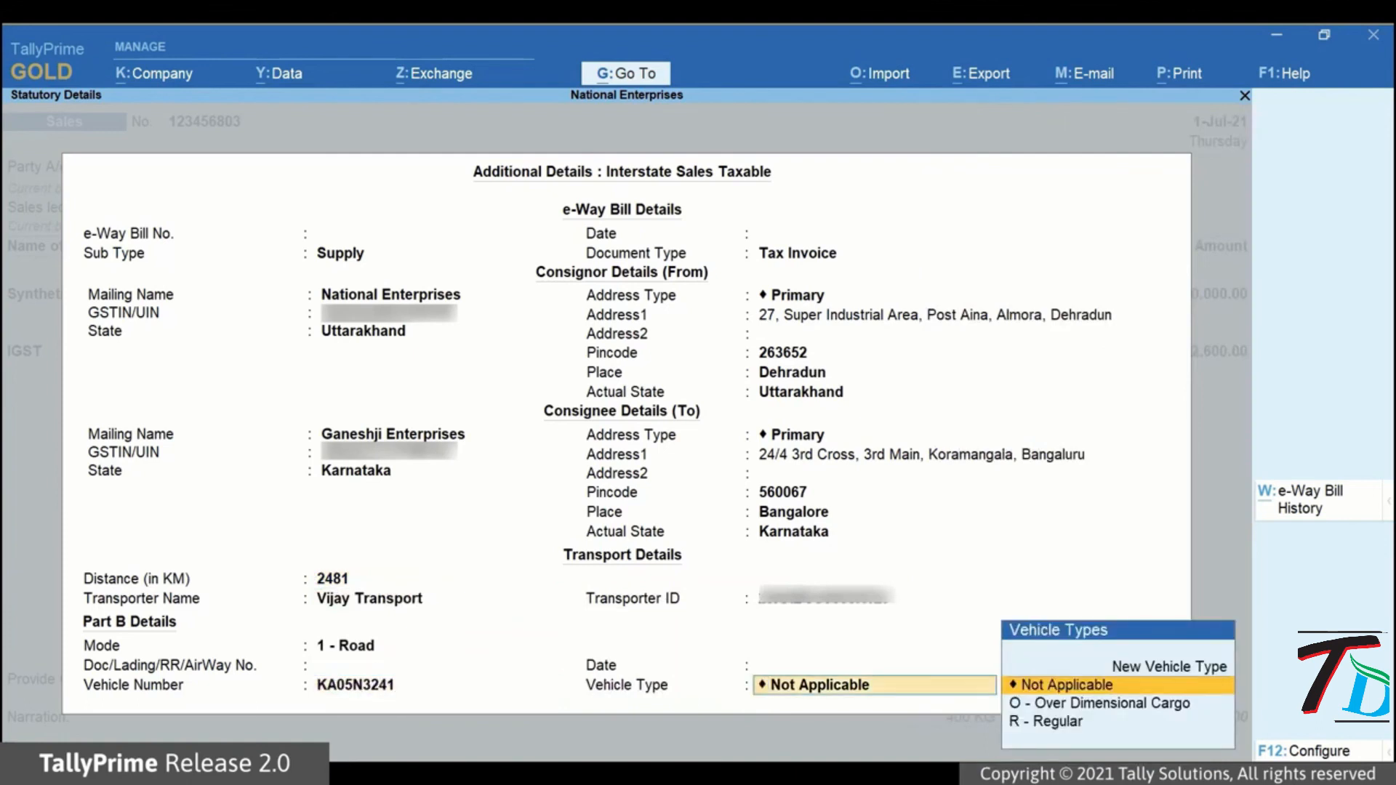
key(Return)
- Save the 400 KG sales voucher and send its details for e-Way Bill generation
key(Return)
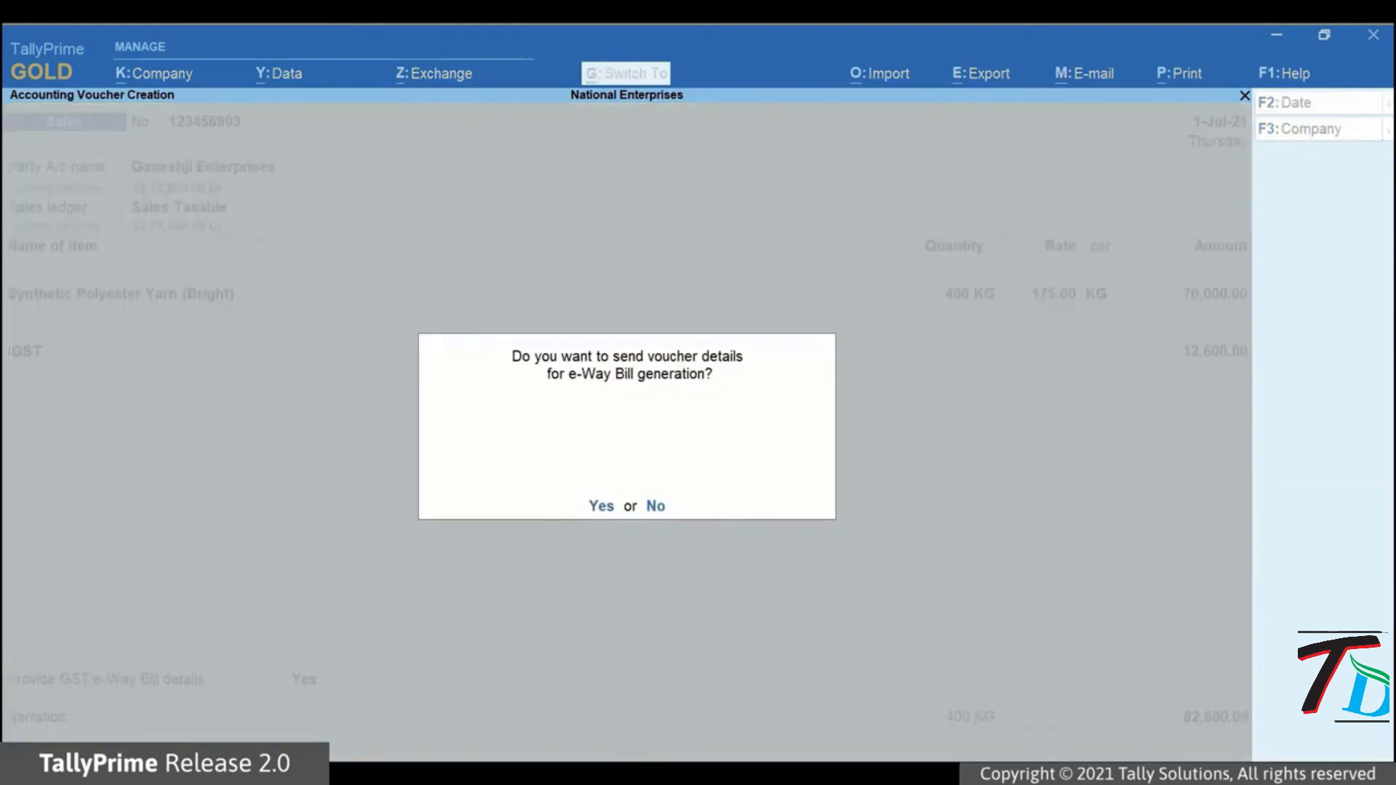
key(Return)
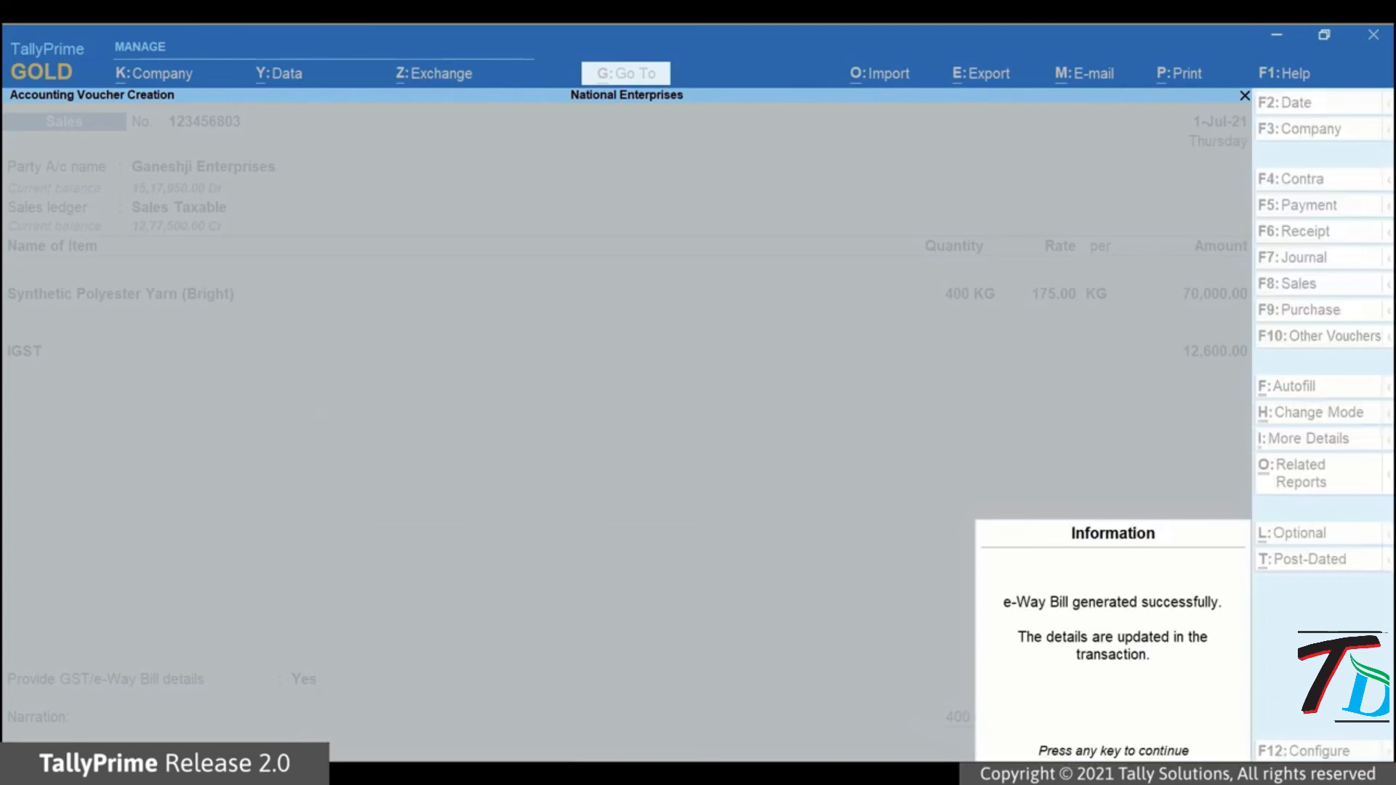
key(Return)
- Preview the voucher's e-Way Bill print and zoom in to examine its address, goods and transport details
key(i)
key(Page_Down)
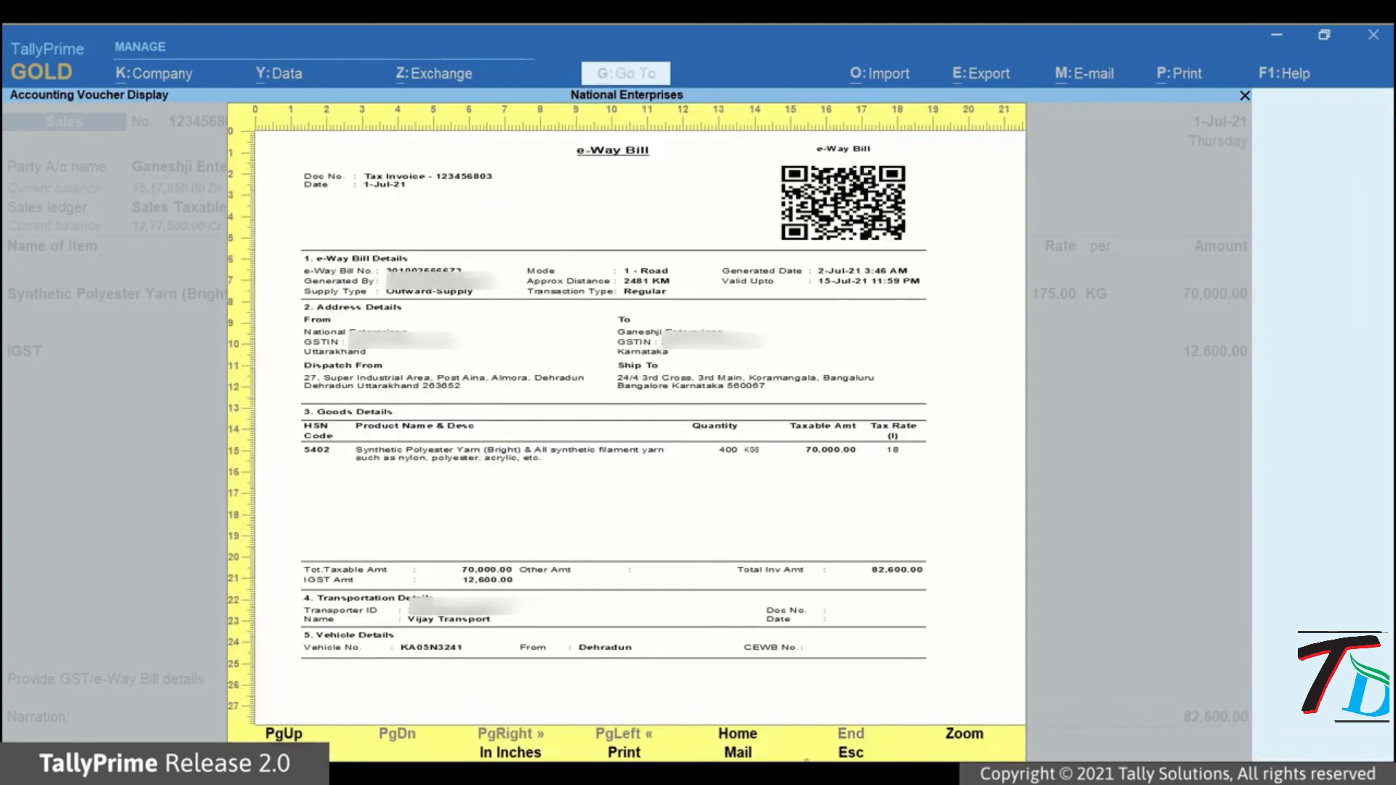
click(965, 736)
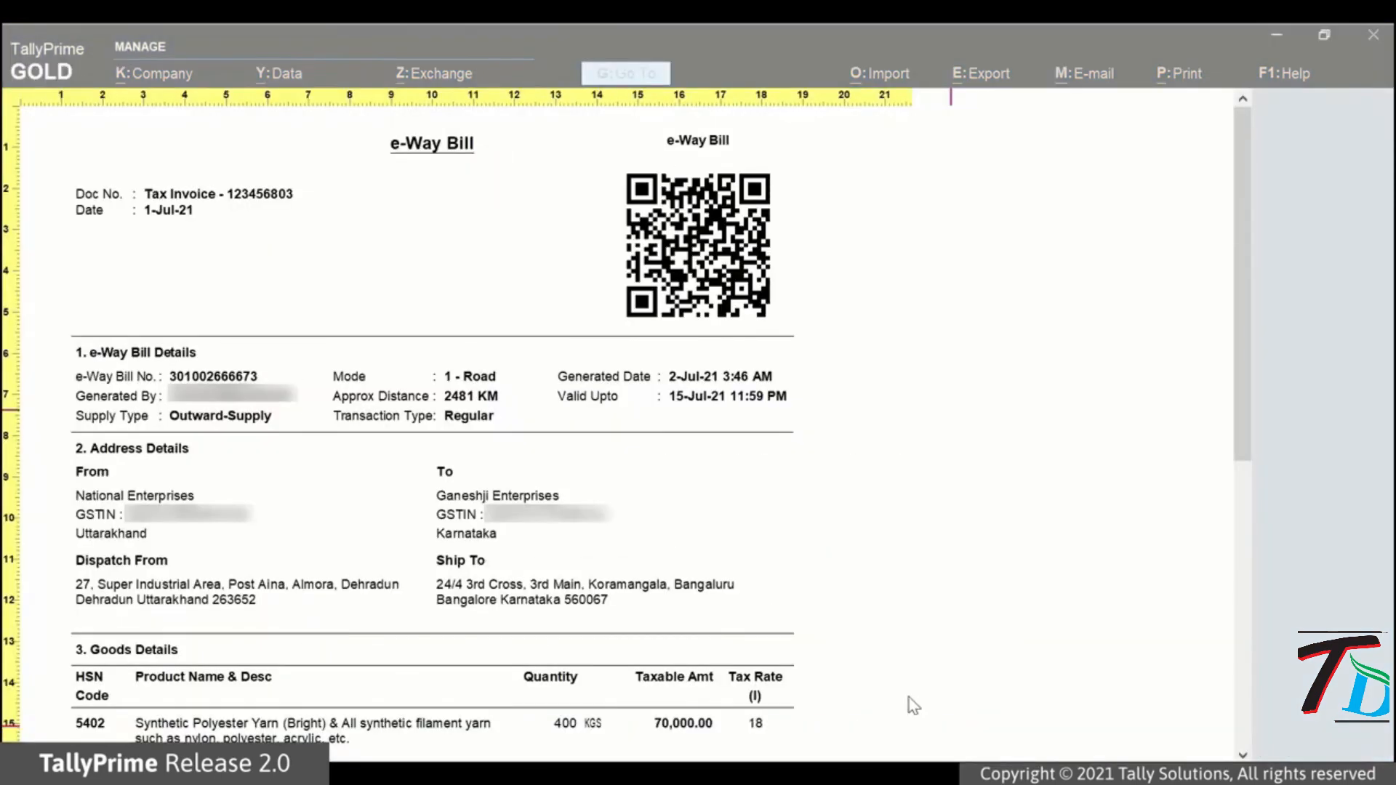